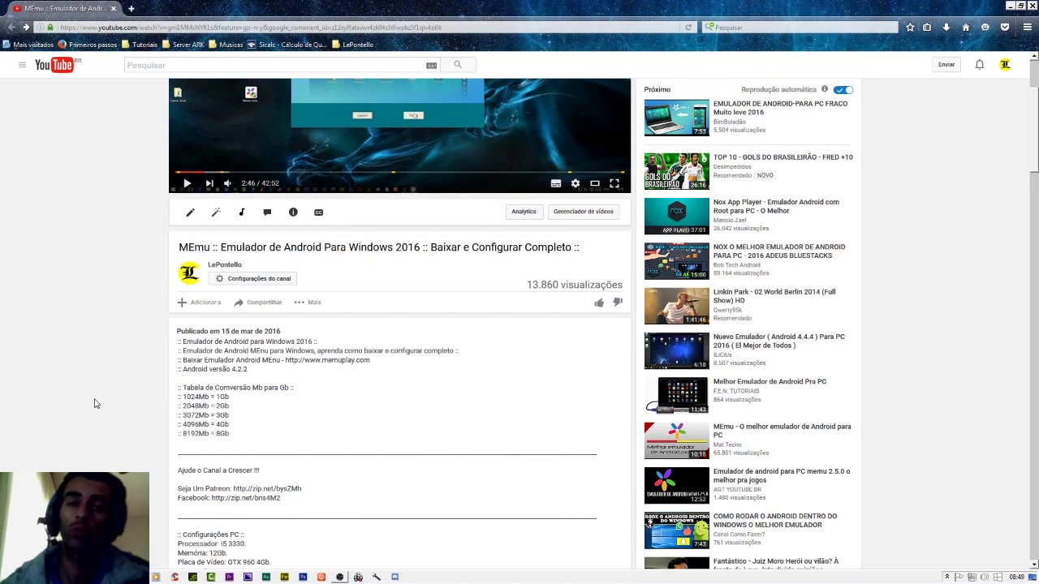
Scroll the MEmu tutorial page back to the top and minimize Firefox to show the desktop.
{"action": "scroll", "coordinate": [94, 403], "scroll_direction": "up", "scroll_amount": 3}
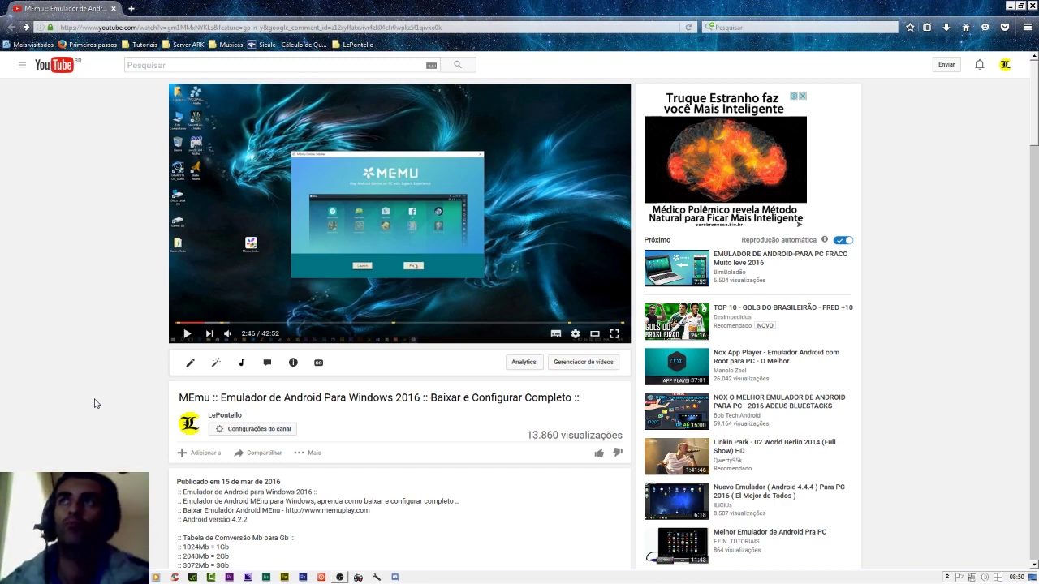
{"action": "left_click", "coordinate": [1010, 8]}
Launch MEmu from its desktop icon and maximize the emulator window.
{"action": "double_click", "coordinate": [21, 299]}
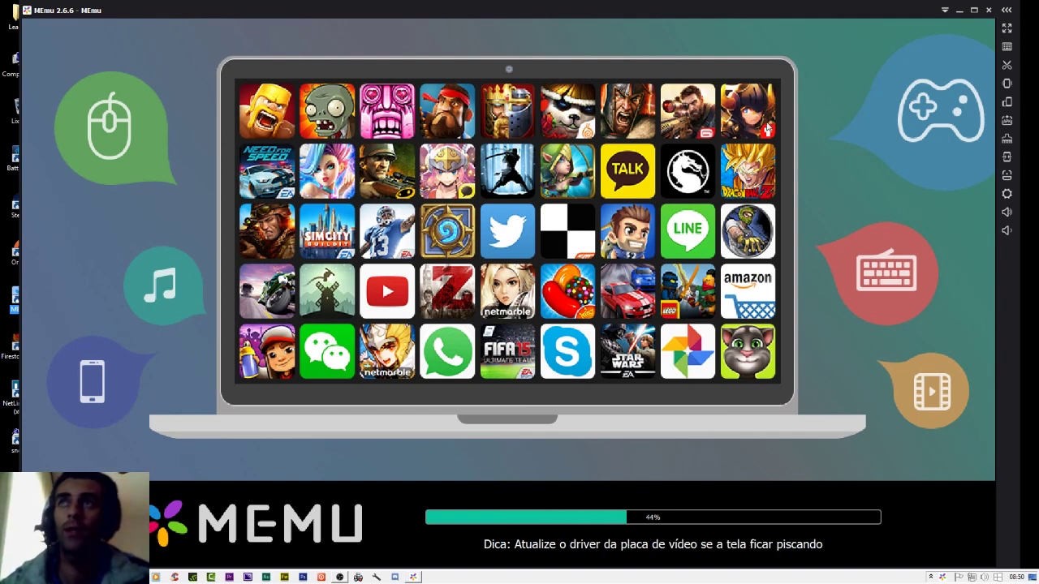
{"action": "left_click", "coordinate": [974, 10]}
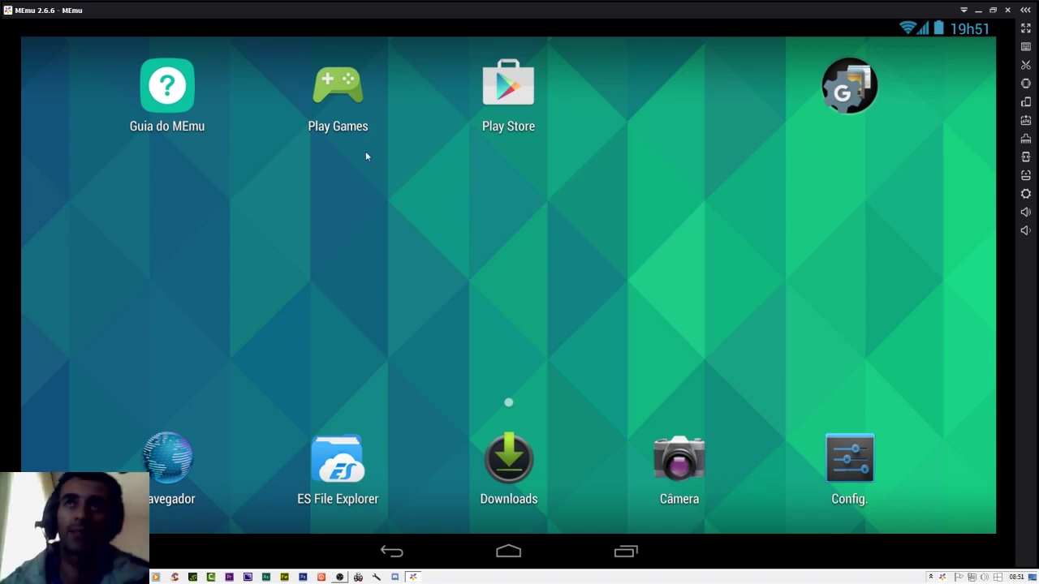
{"action": "left_click", "coordinate": [508, 84]}
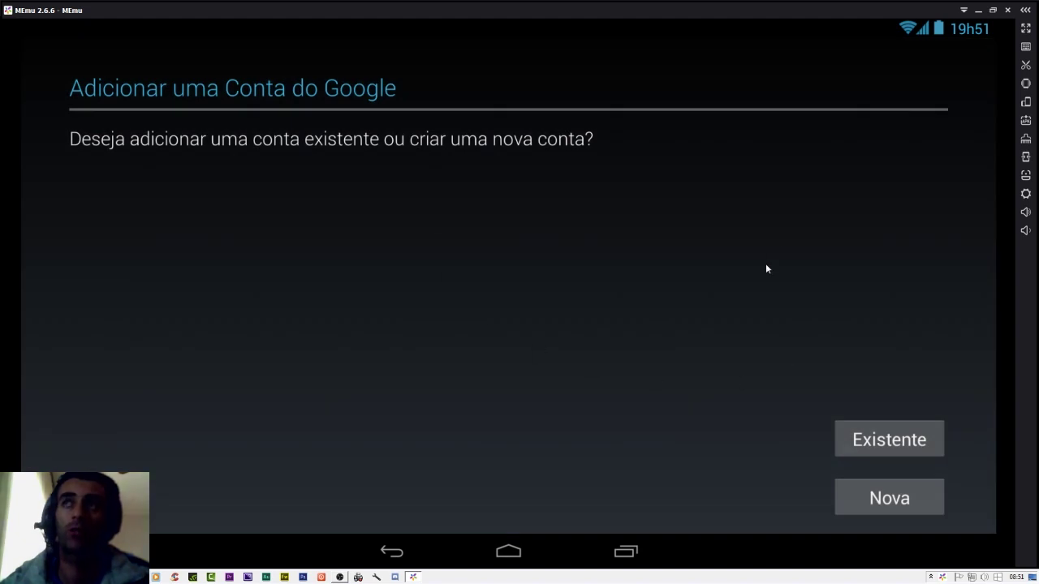
{"action": "left_click", "coordinate": [405, 553]}
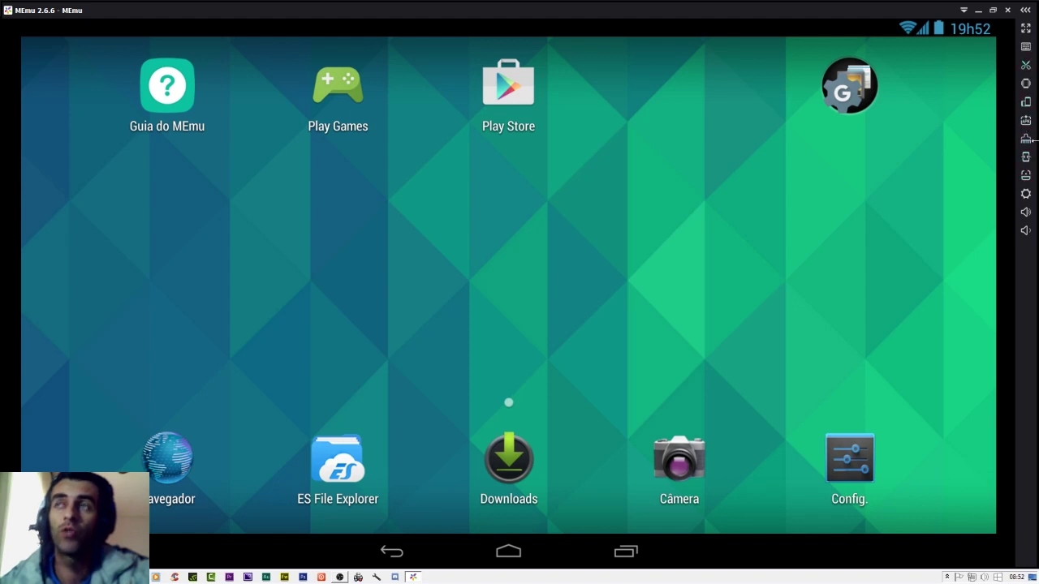
Open MEmu's Configurações dialog from the sidebar gear icon.
{"action": "left_click", "coordinate": [1026, 194]}
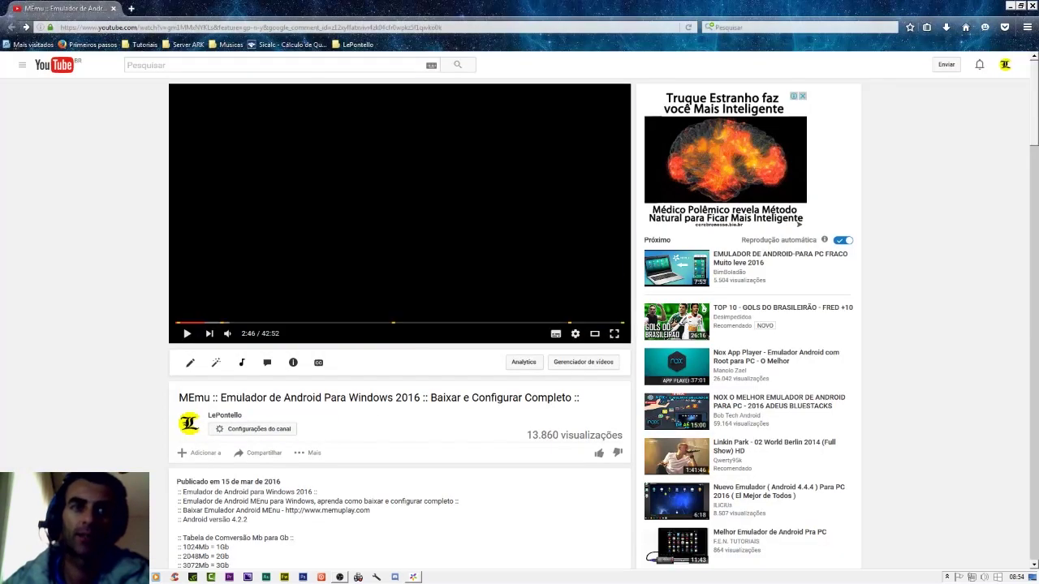
Scroll the tutorial page slightly, then bring the MEmu Configurações window back to the front.
{"action": "scroll", "coordinate": [210, 438], "scroll_direction": "down", "scroll_amount": 3}
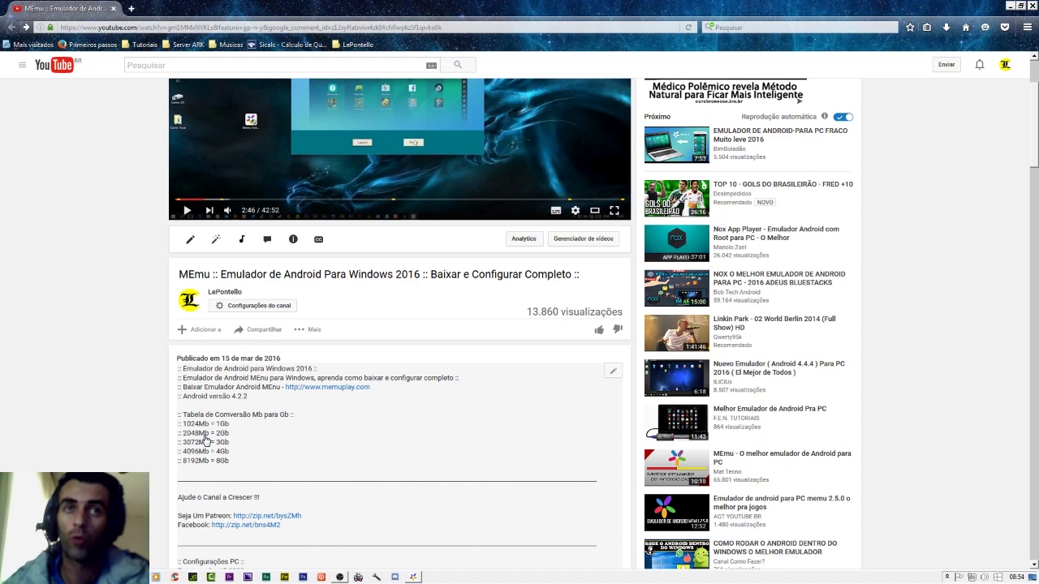
{"action": "left_click", "coordinate": [397, 577]}
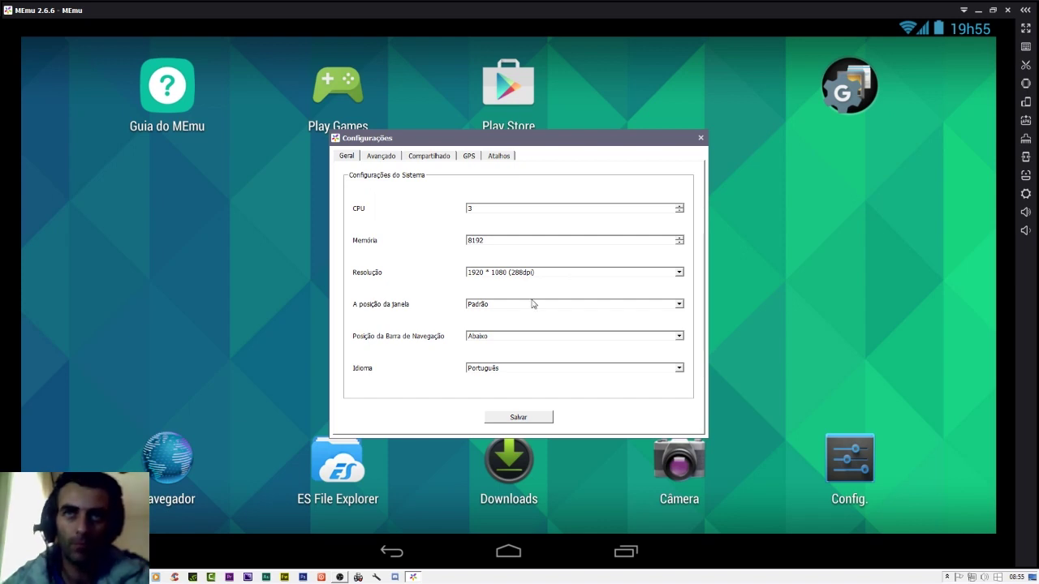
Review the display options, keeping window position Padrão and navigation bar Abaixo.
{"action": "left_click", "coordinate": [476, 306]}
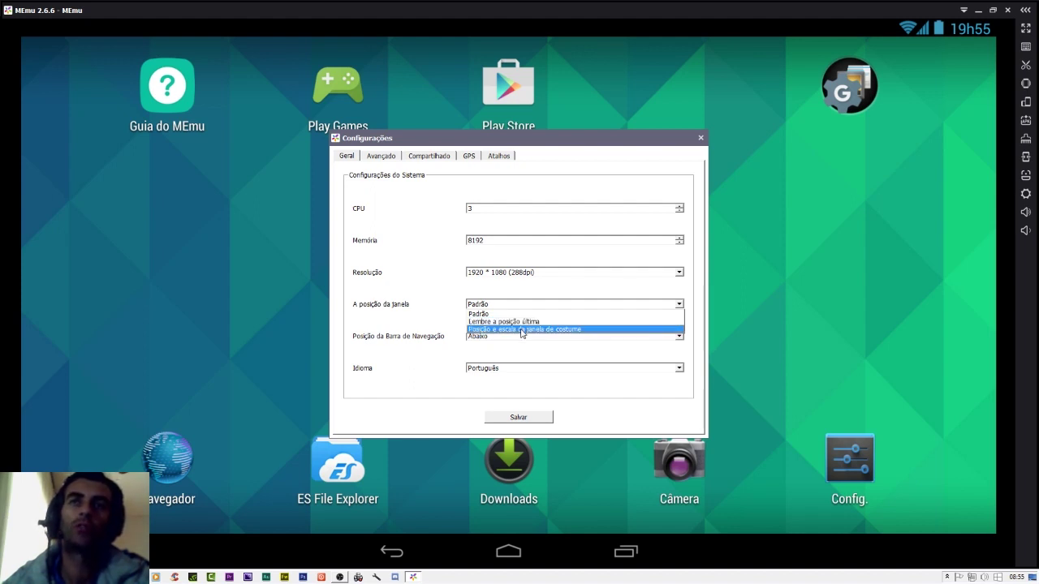
{"action": "left_click", "coordinate": [506, 314]}
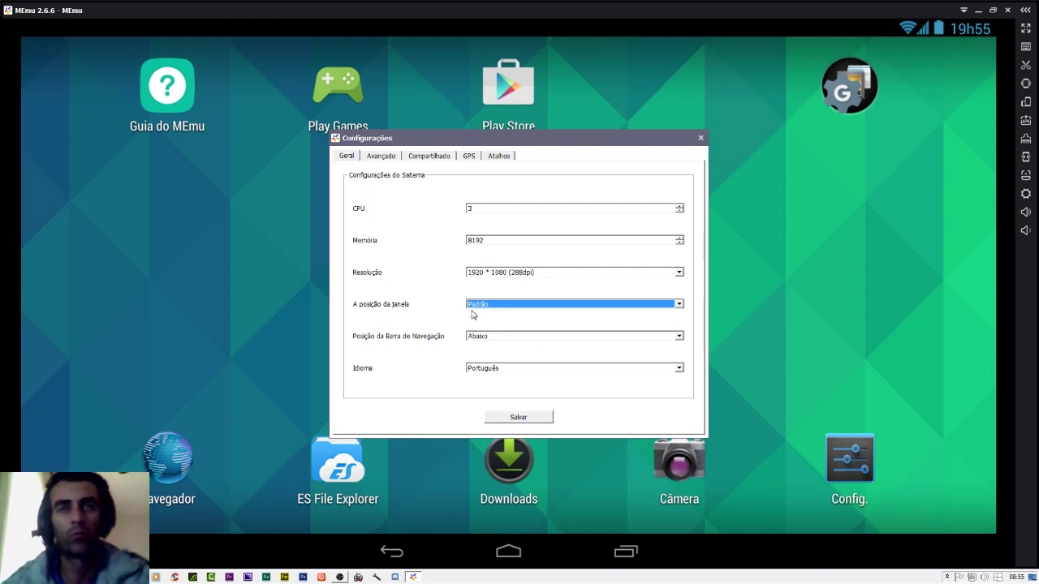
{"action": "mouse_move", "coordinate": [403, 340]}
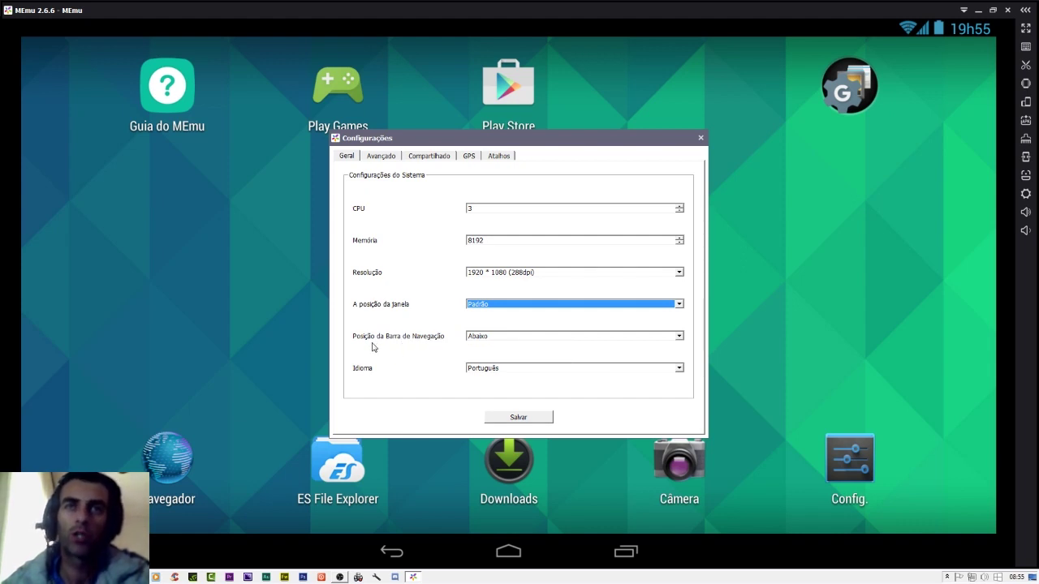
{"action": "left_click", "coordinate": [494, 339]}
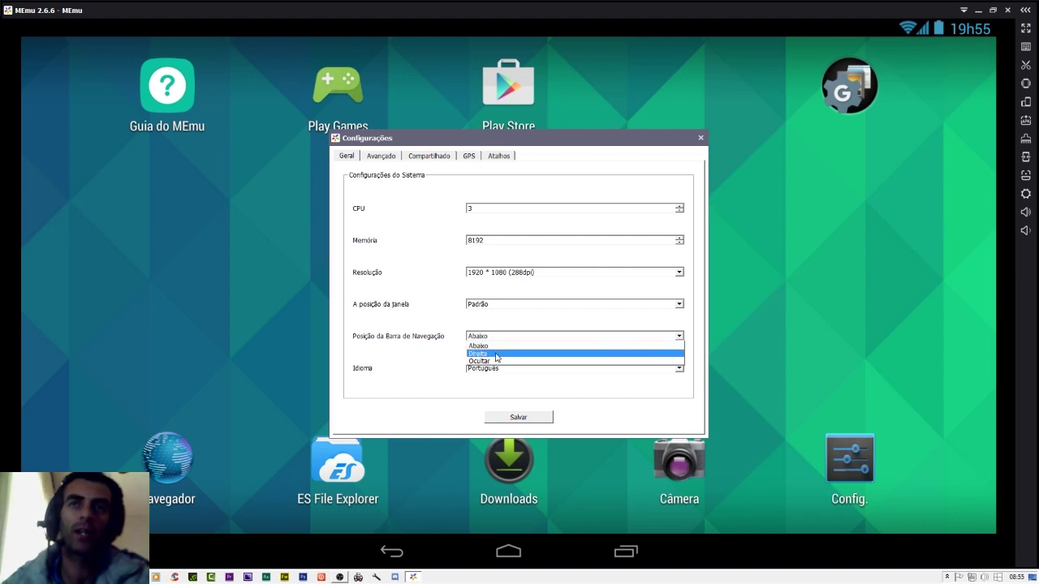
{"action": "left_click", "coordinate": [485, 346]}
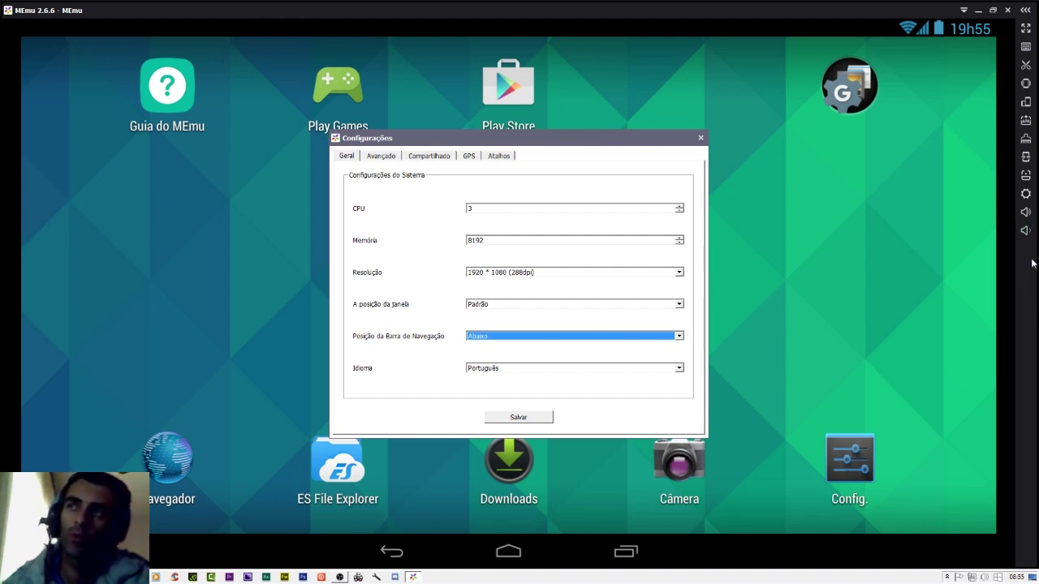
{"action": "left_click", "coordinate": [641, 336]}
{"action": "left_click", "coordinate": [409, 339]}
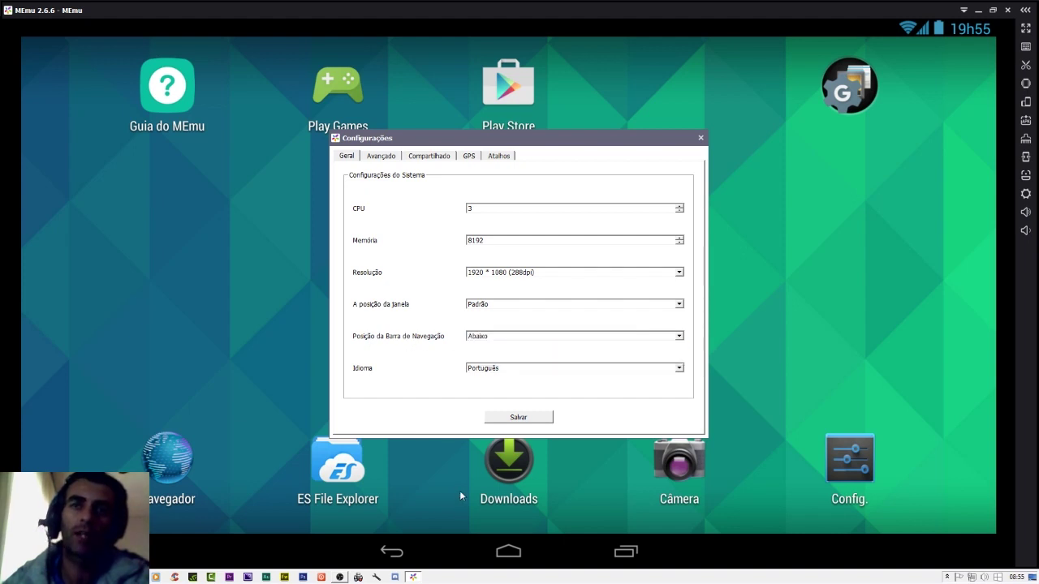
{"action": "left_click", "coordinate": [523, 339]}
{"action": "left_click", "coordinate": [455, 304]}
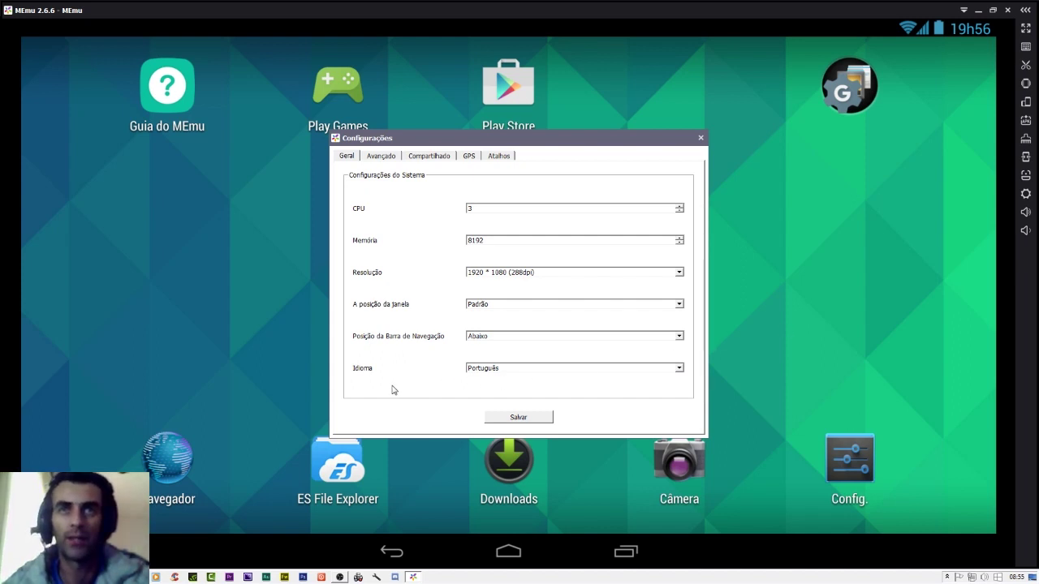
Look over the Avançado and Atalhos tabs, then close the Configurações dialog.
{"action": "left_click", "coordinate": [392, 157]}
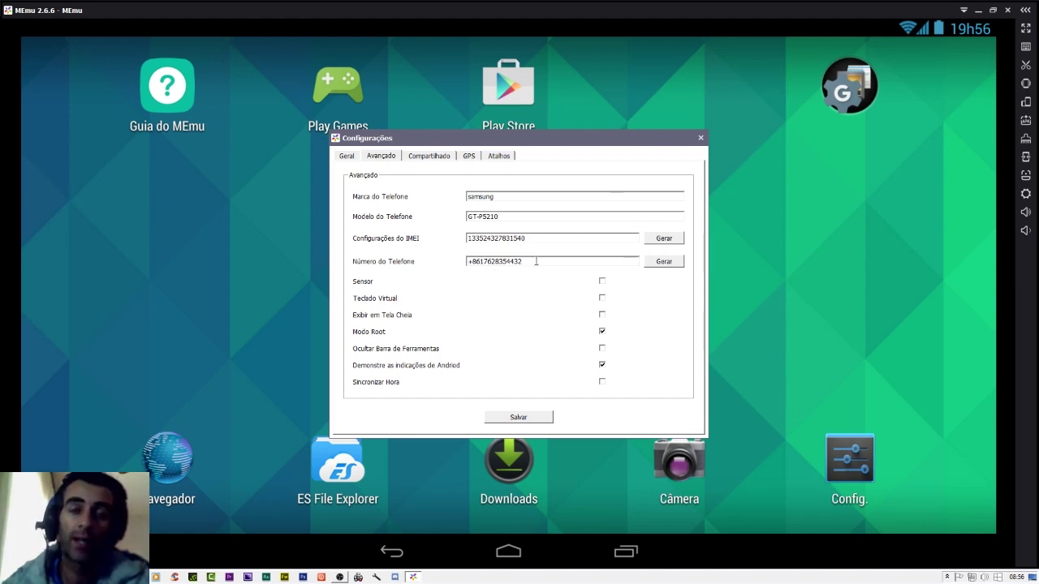
{"action": "left_click", "coordinate": [488, 158]}
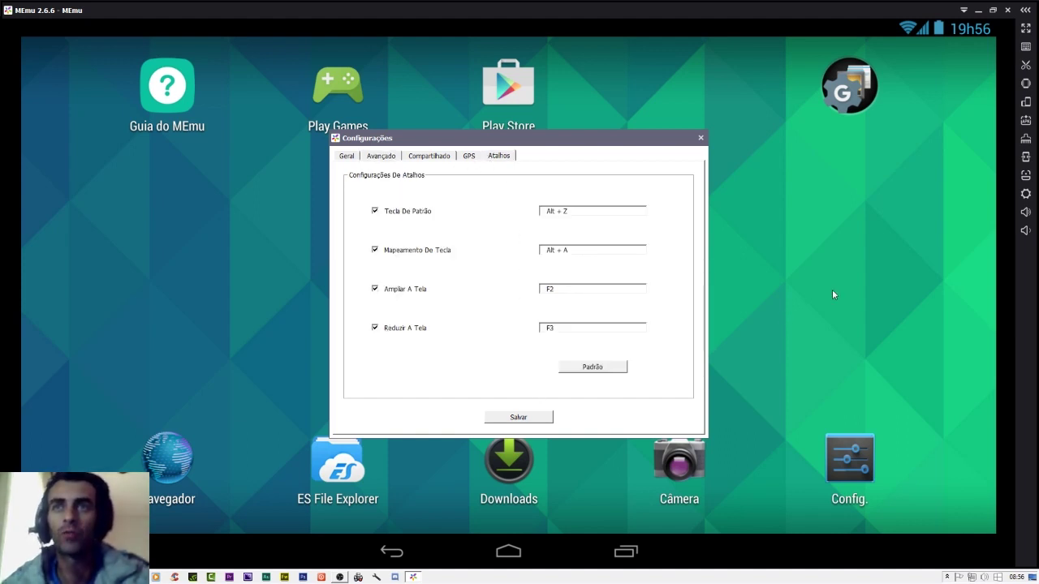
{"action": "left_click", "coordinate": [703, 138]}
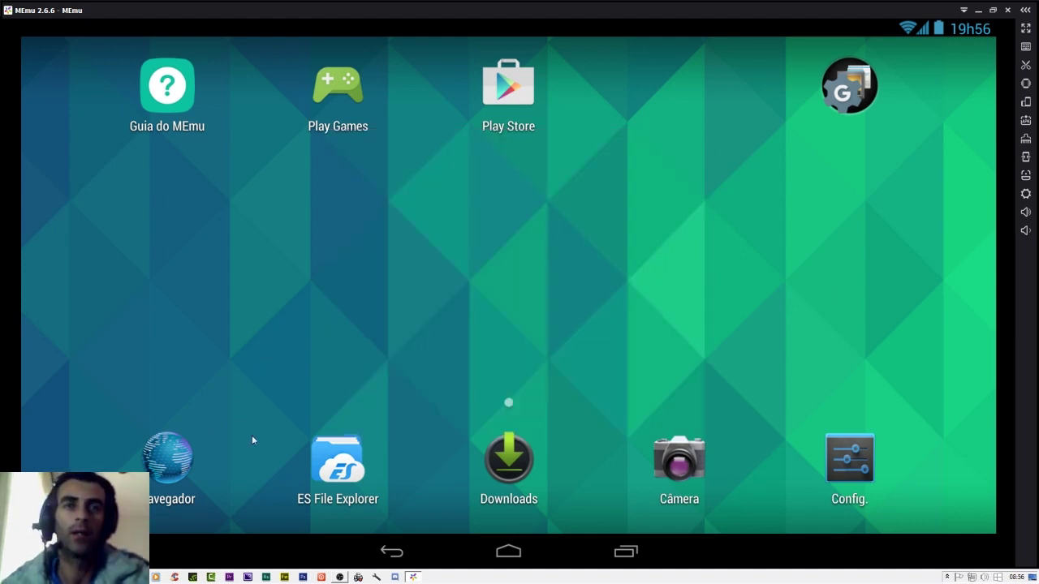
Relaunch ES File Explorer after its crash and accept the new version download.
{"action": "left_click", "coordinate": [318, 457]}
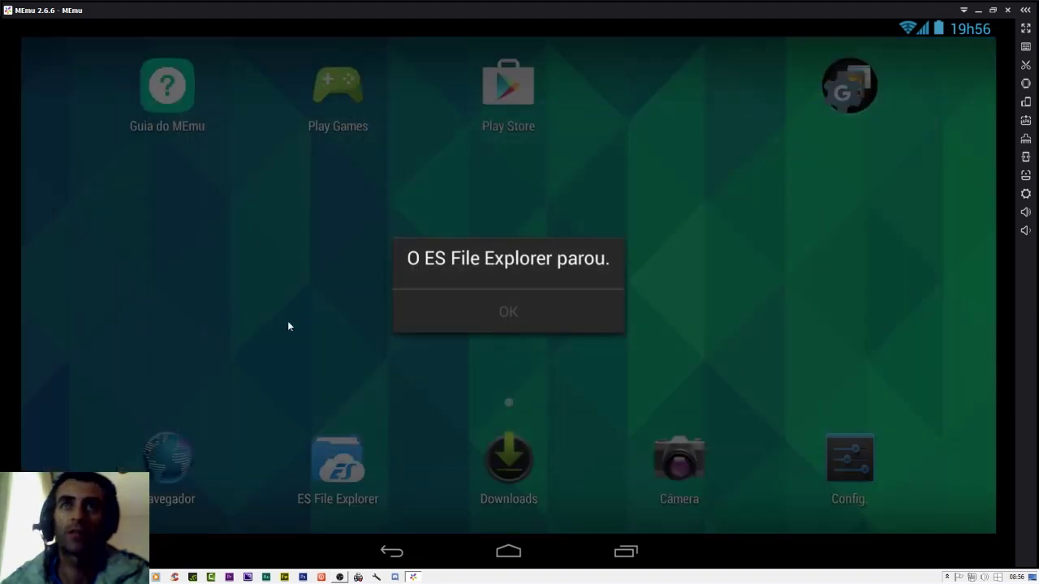
{"action": "left_click", "coordinate": [508, 312]}
{"action": "left_click", "coordinate": [347, 449]}
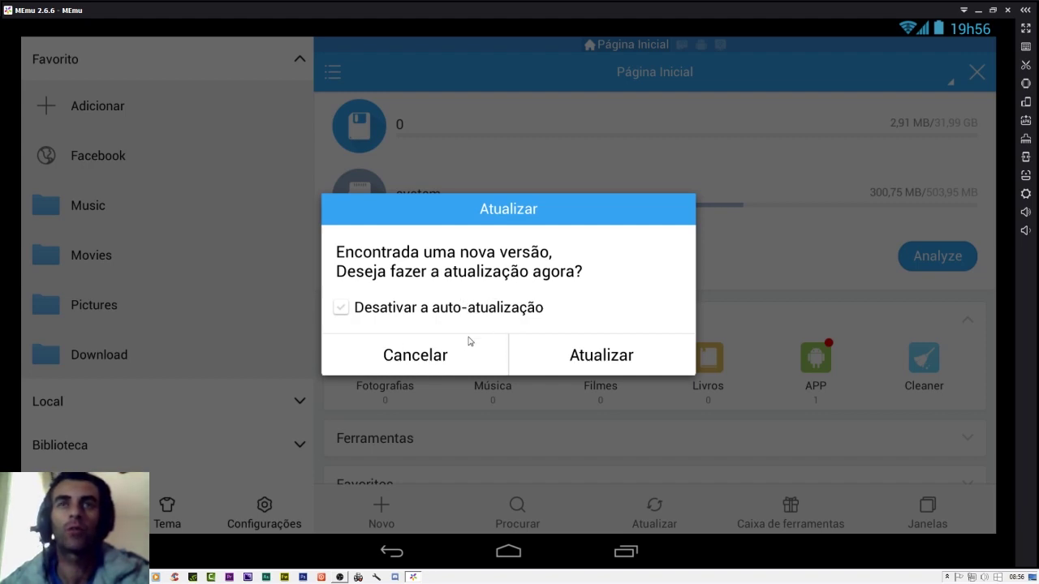
{"action": "left_click", "coordinate": [565, 359]}
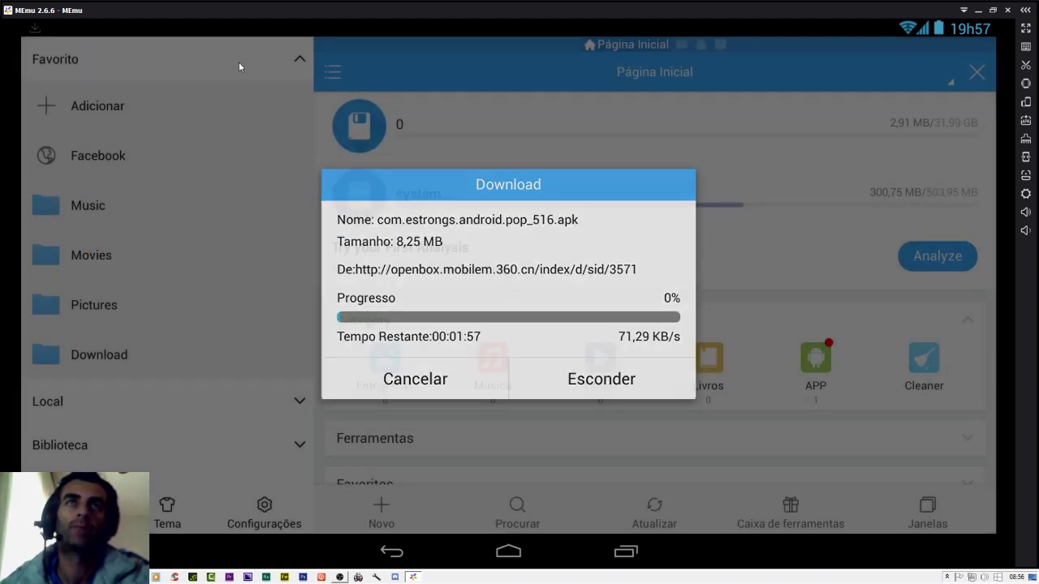
{"action": "left_click", "coordinate": [239, 65]}
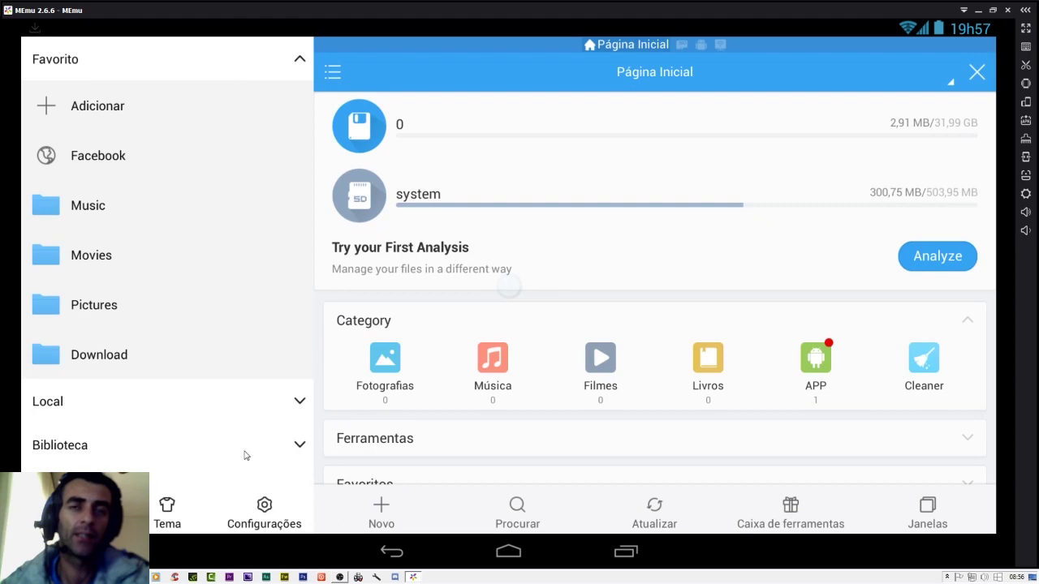
Install the downloaded com.estrongs.android.pop_516.apk update from Recents and finish the installer.
{"action": "left_click", "coordinate": [395, 553]}
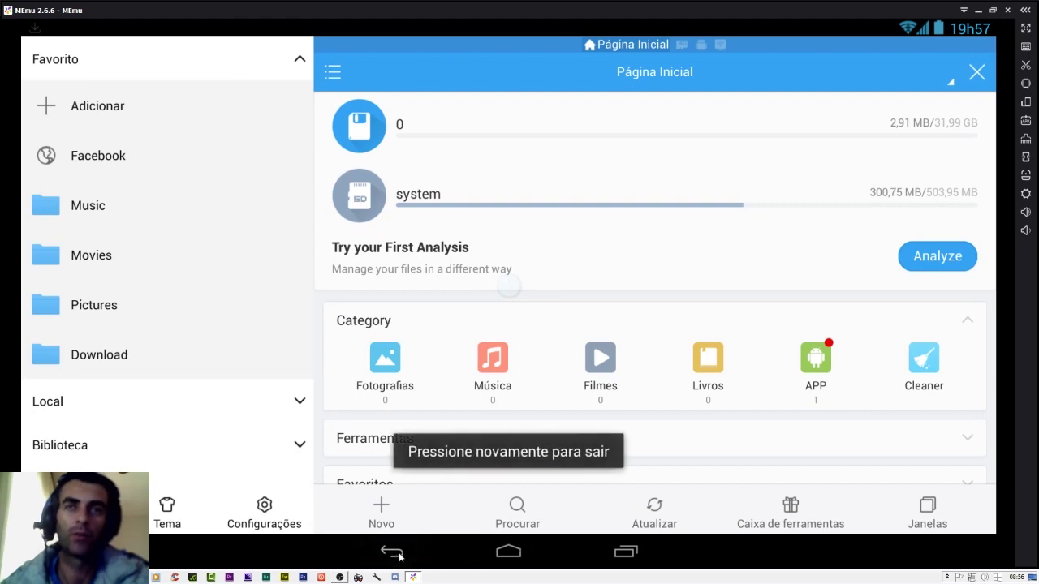
{"action": "left_click", "coordinate": [626, 552]}
{"action": "left_click", "coordinate": [852, 311]}
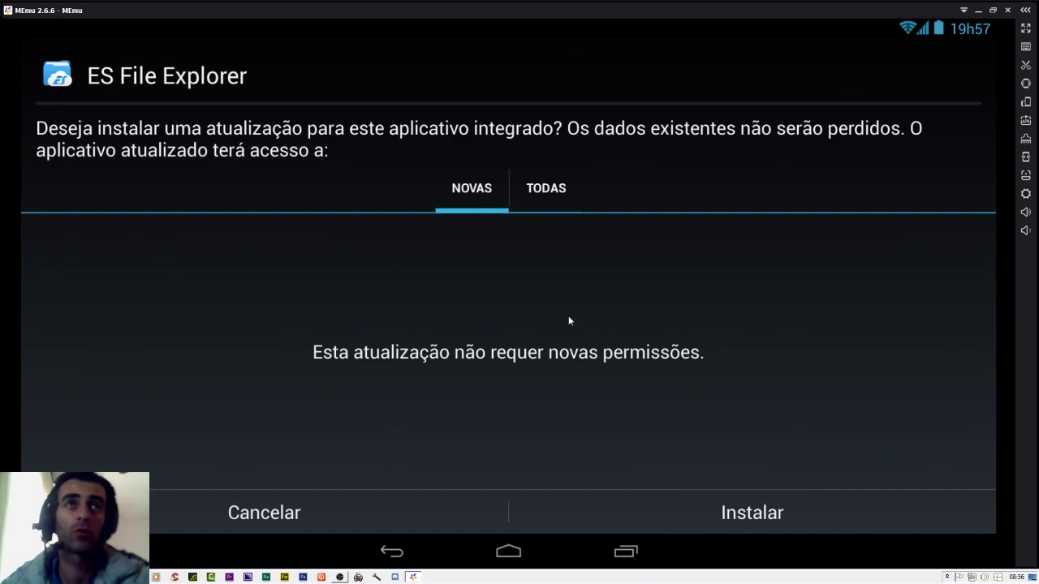
{"action": "left_click", "coordinate": [769, 510]}
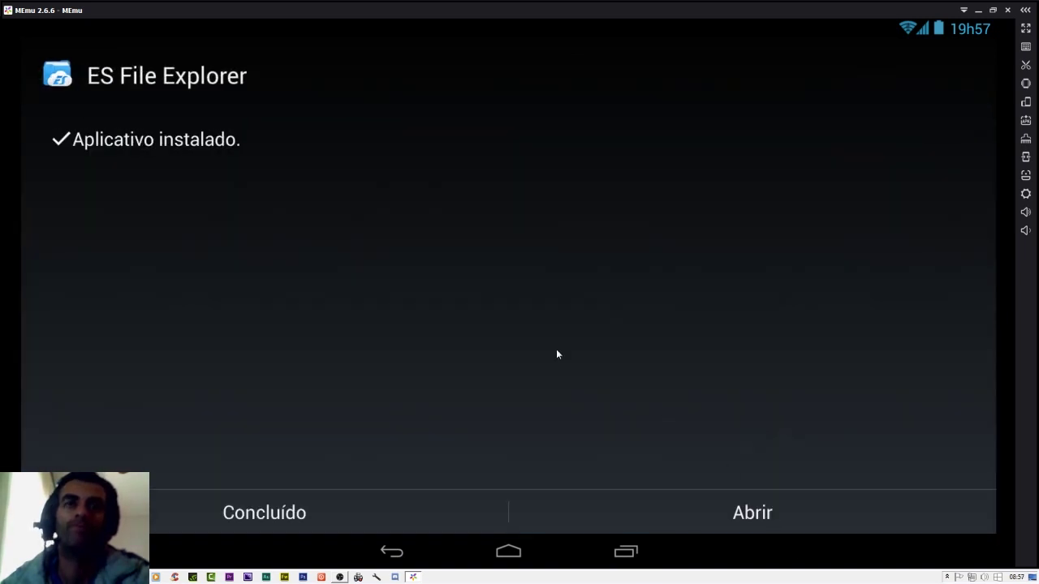
{"action": "left_click", "coordinate": [272, 507]}
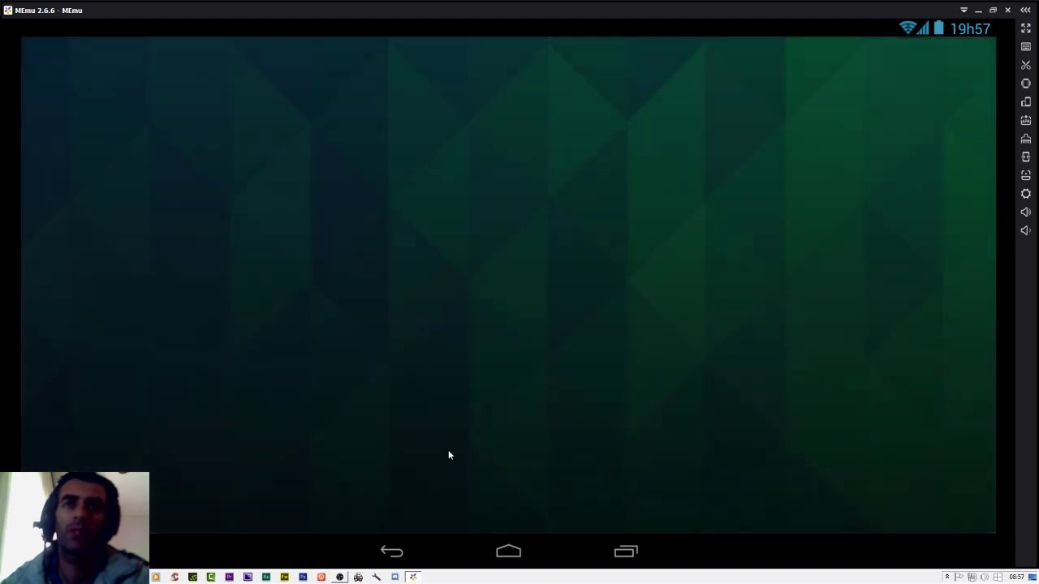
Clear ES File Explorer and Play Store from the recent apps list.
{"action": "left_click", "coordinate": [625, 551]}
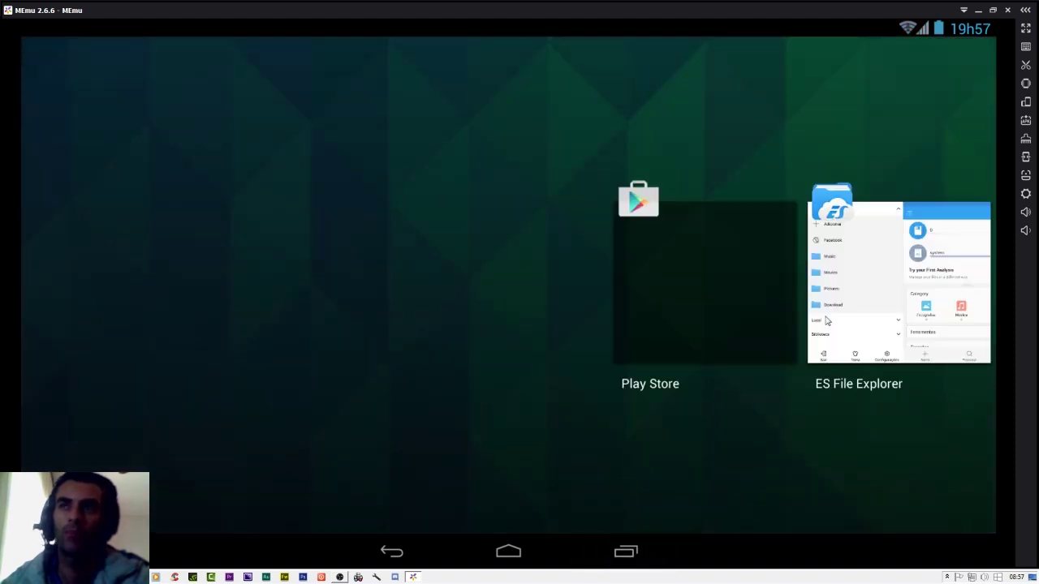
{"action": "left_click_drag", "start_coordinate": [869, 307], "coordinate": [861, 487]}
{"action": "left_click_drag", "start_coordinate": [846, 384], "coordinate": [875, 491]}
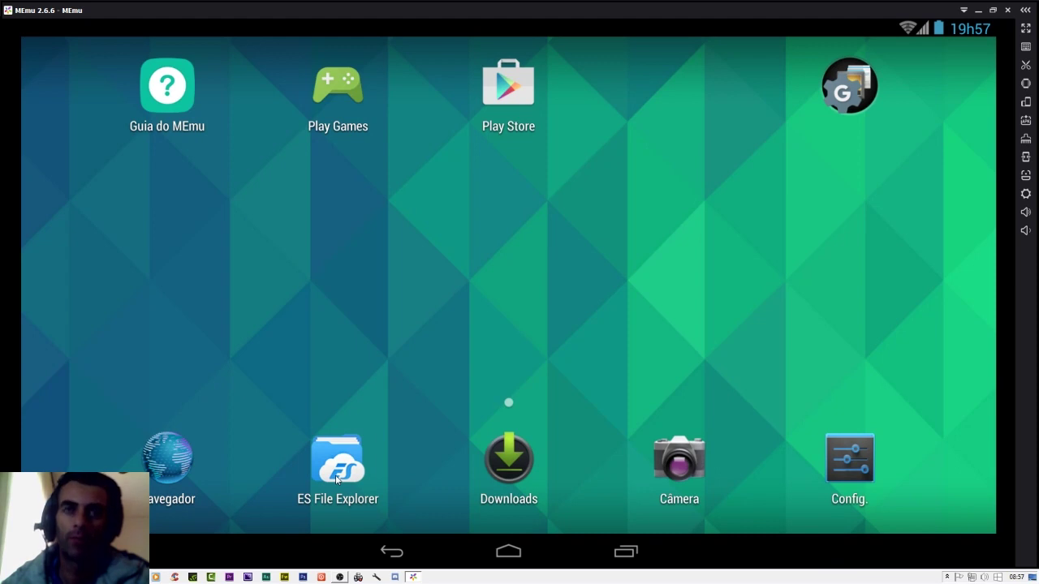
Open the empty Music folder in ES File Explorer, then minimize MEmu and Firefox.
{"action": "left_click", "coordinate": [335, 475]}
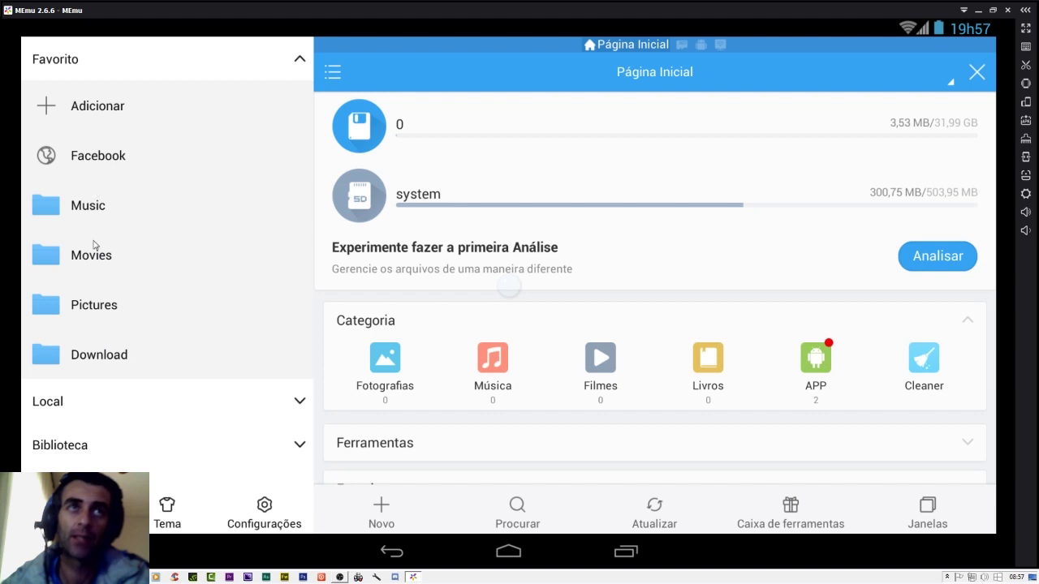
{"action": "left_click", "coordinate": [88, 209]}
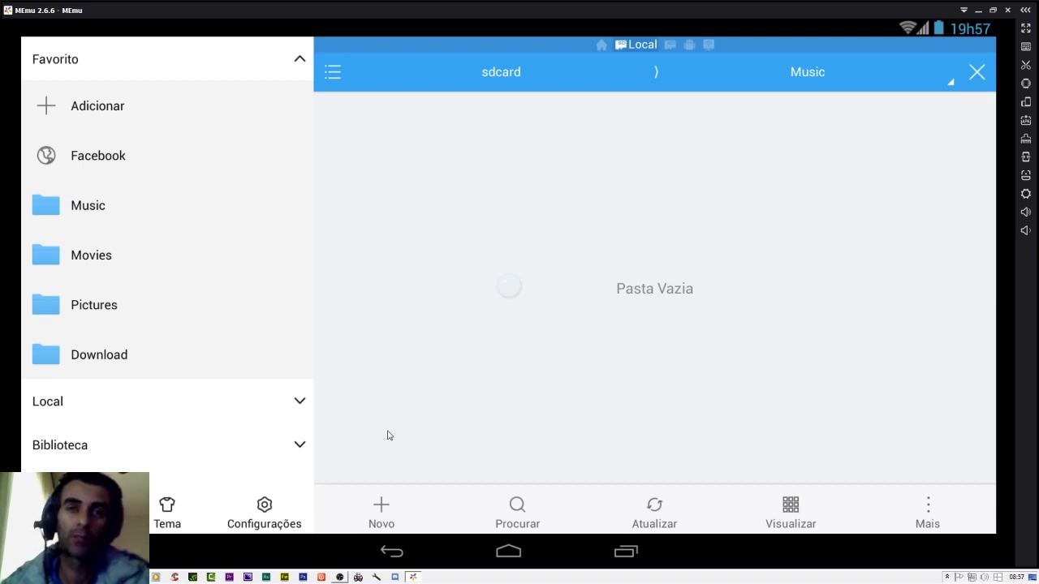
{"action": "left_click", "coordinate": [978, 11]}
{"action": "left_click", "coordinate": [1008, 7]}
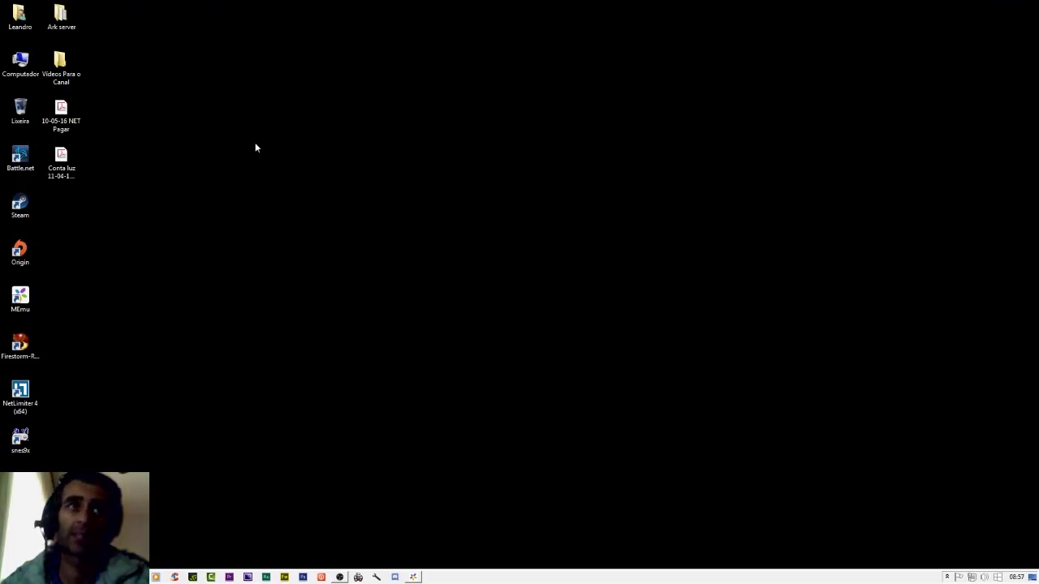
{"action": "double_click", "coordinate": [19, 18]}
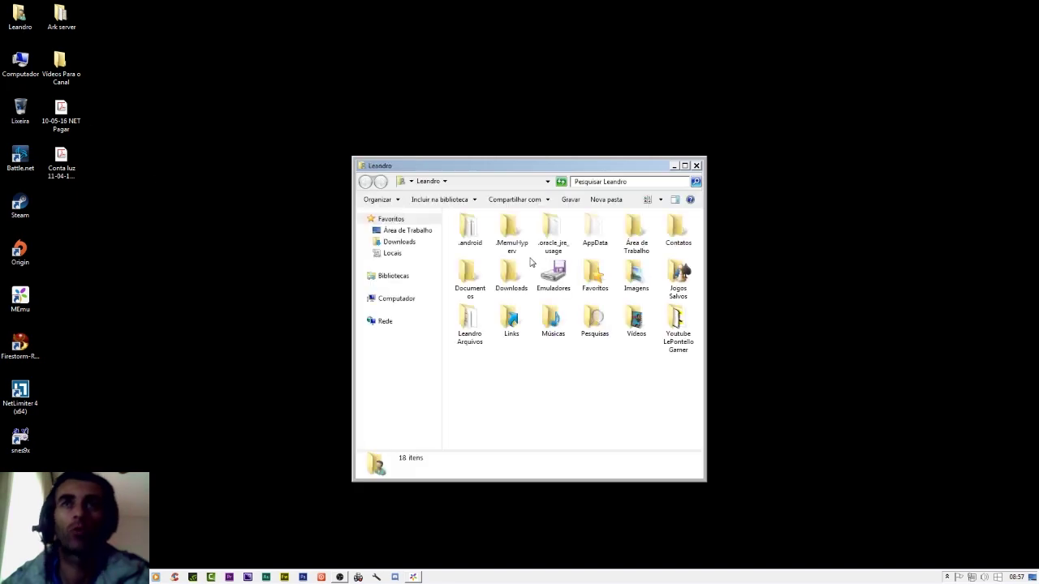
{"action": "left_click", "coordinate": [685, 165]}
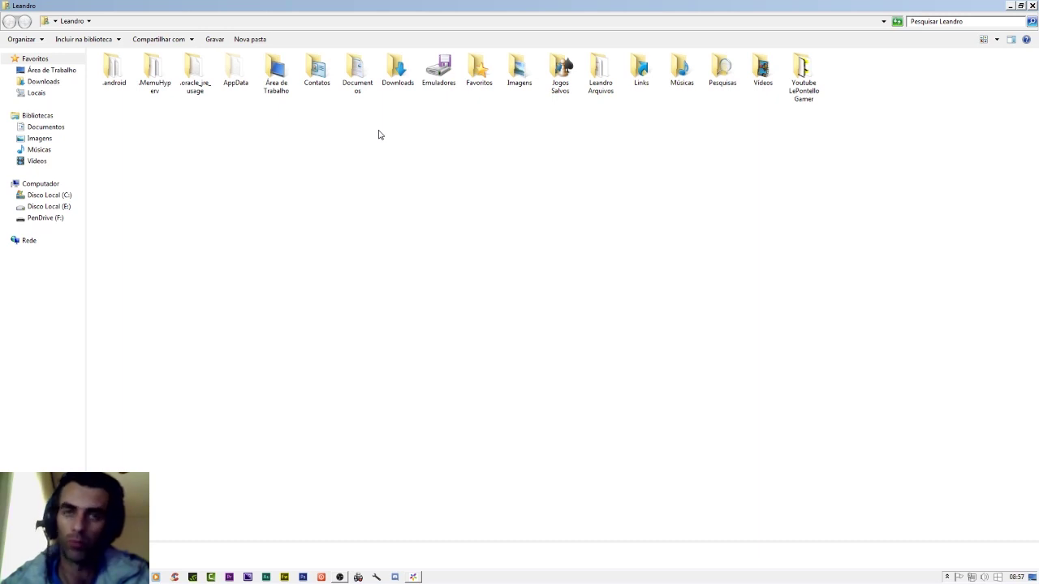
{"action": "double_click", "coordinate": [359, 74]}
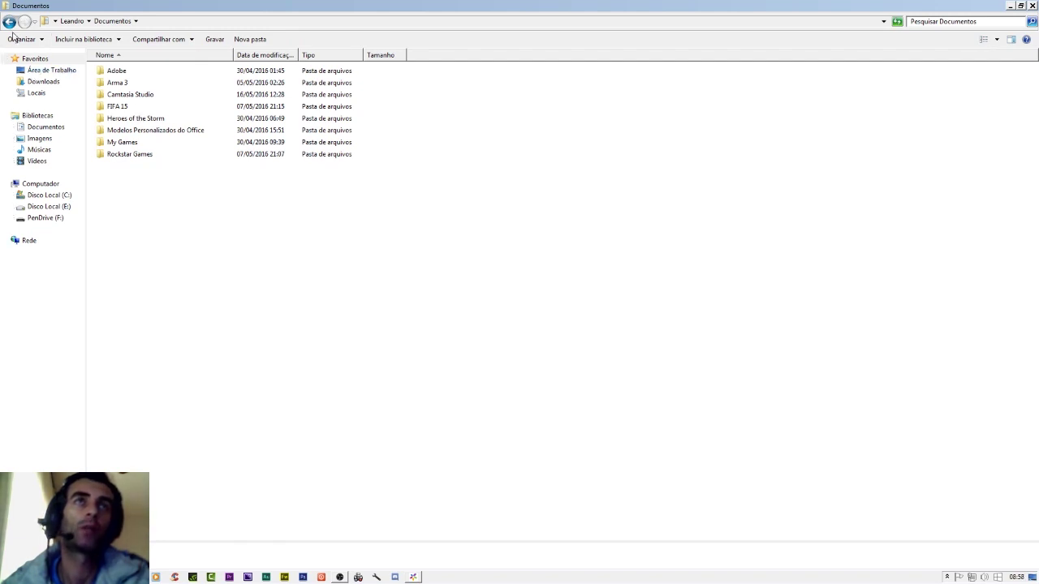
{"action": "left_click", "coordinate": [11, 24]}
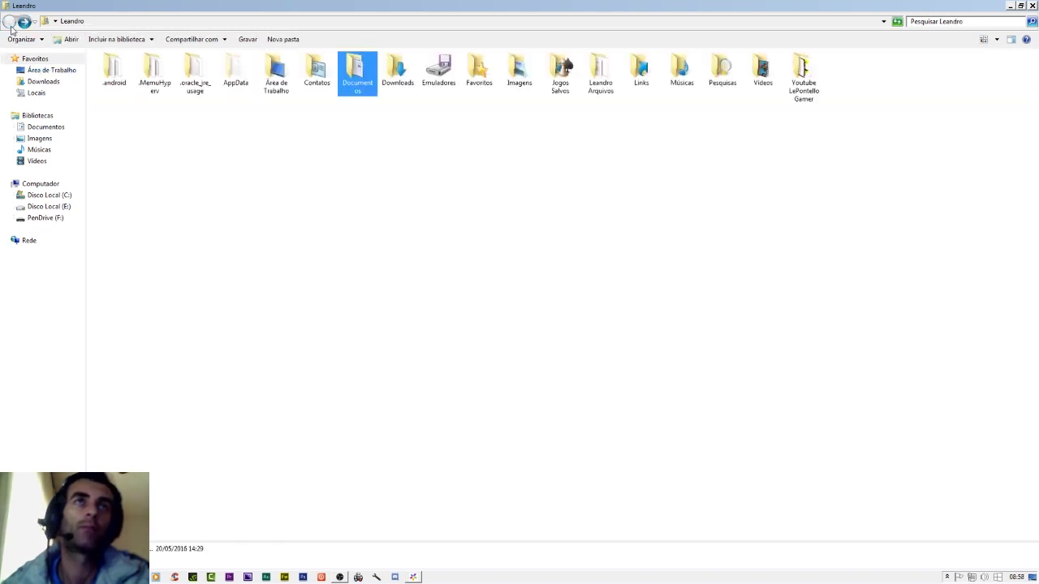
{"action": "double_click", "coordinate": [403, 73]}
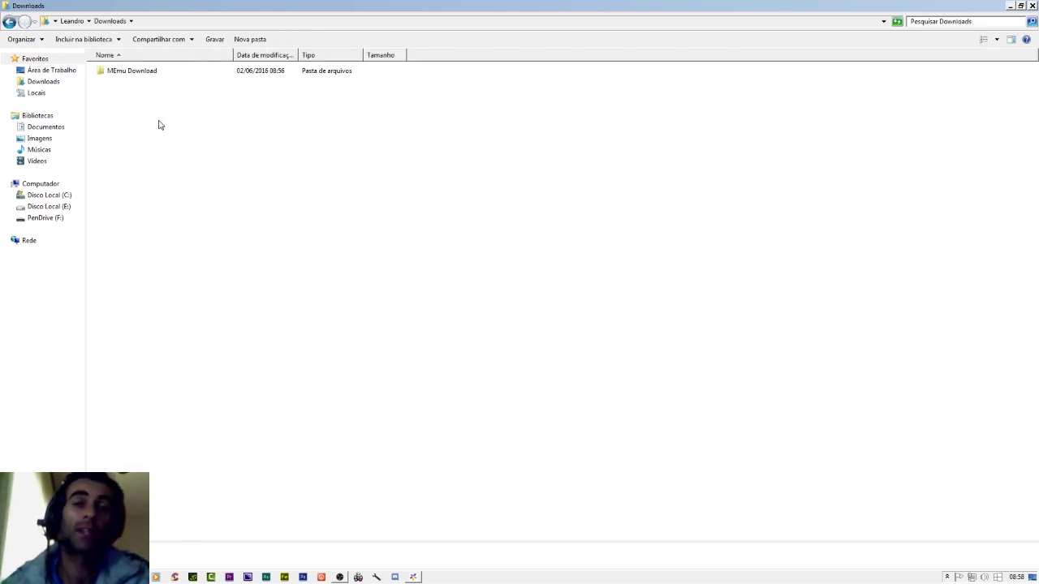
{"action": "double_click", "coordinate": [130, 74]}
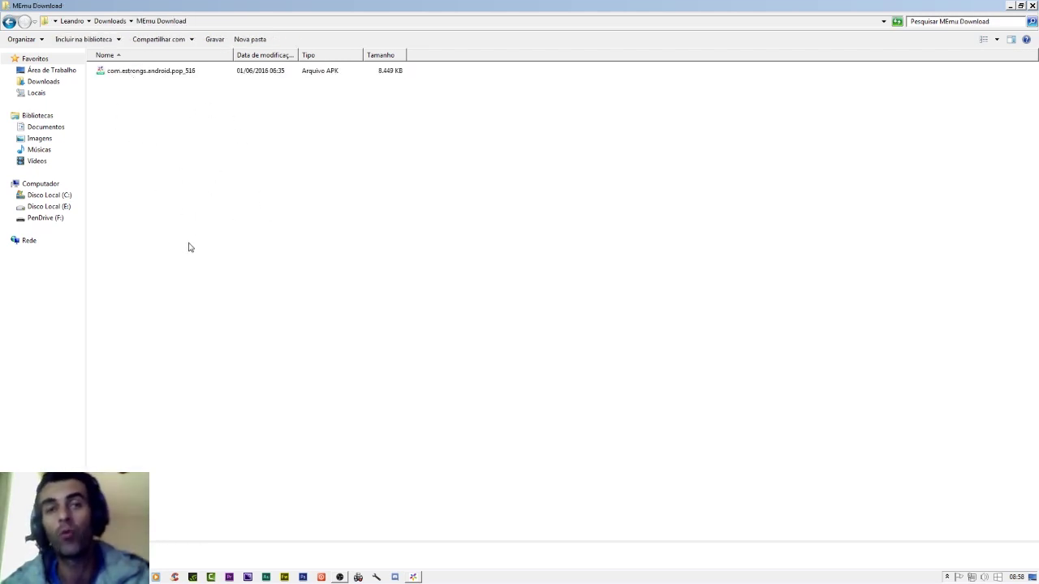
{"action": "left_click", "coordinate": [9, 21]}
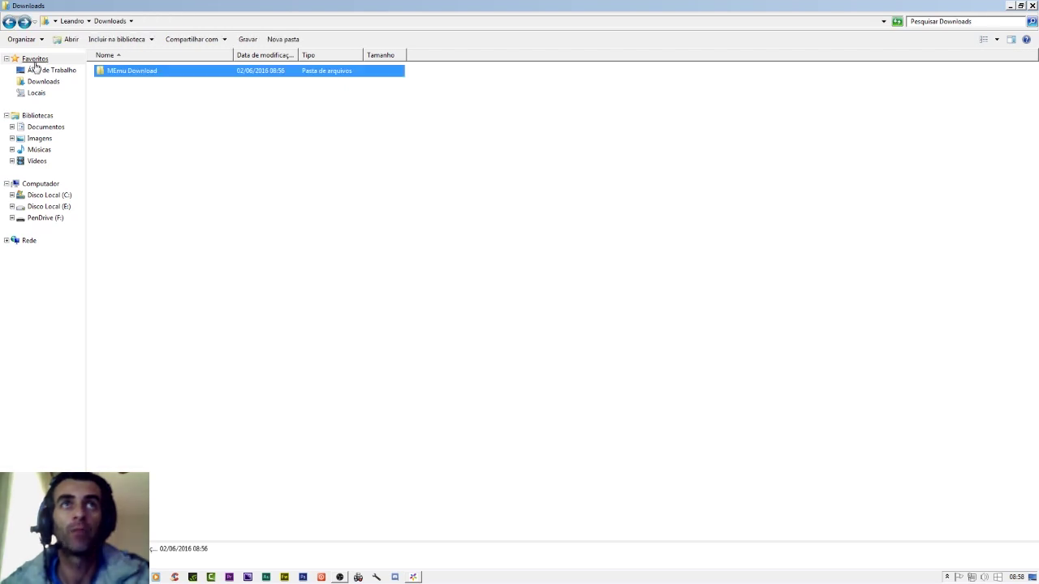
{"action": "left_click", "coordinate": [9, 21]}
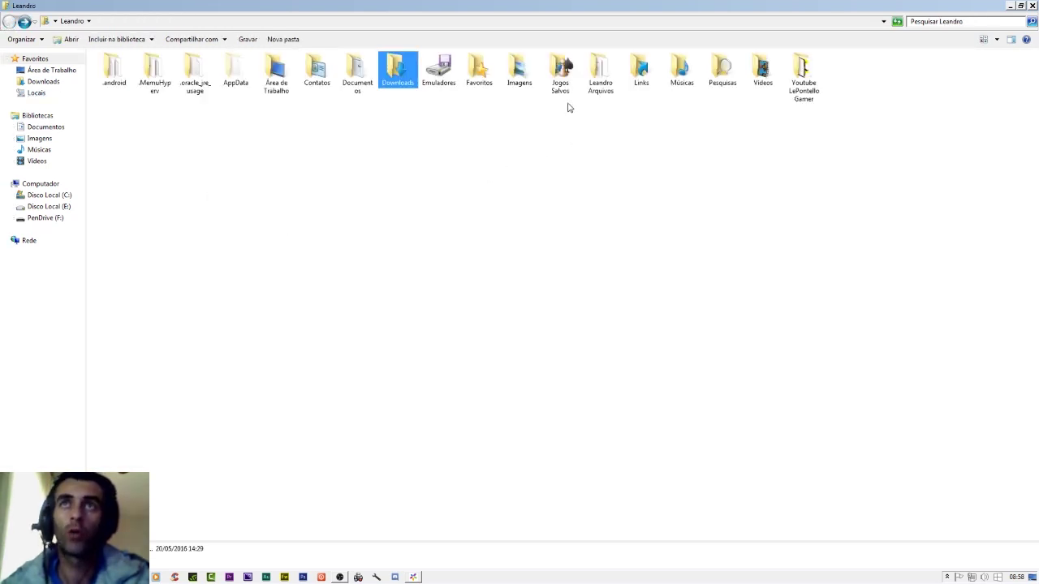
{"action": "double_click", "coordinate": [518, 81]}
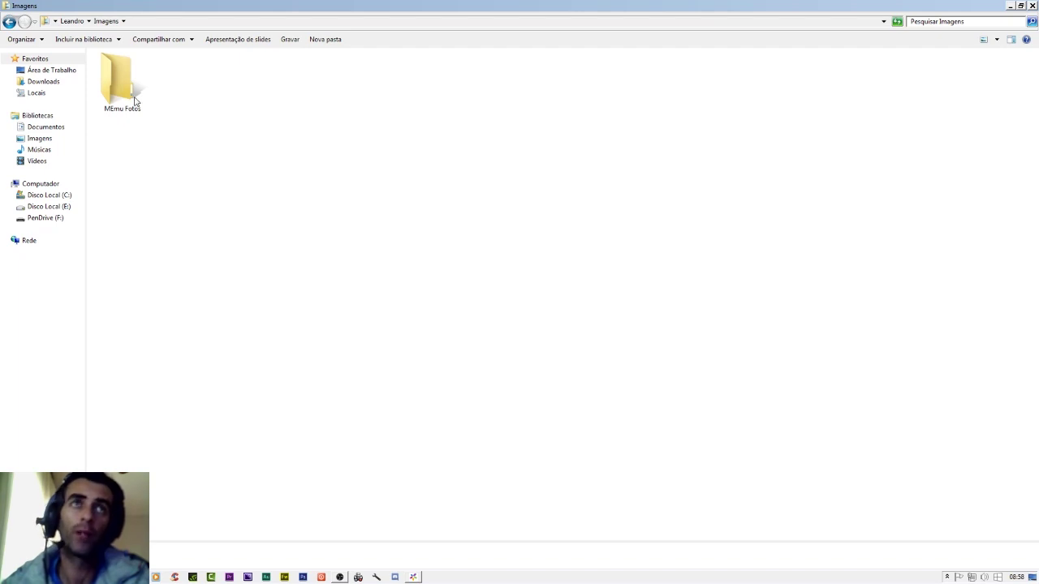
{"action": "left_click", "coordinate": [9, 21]}
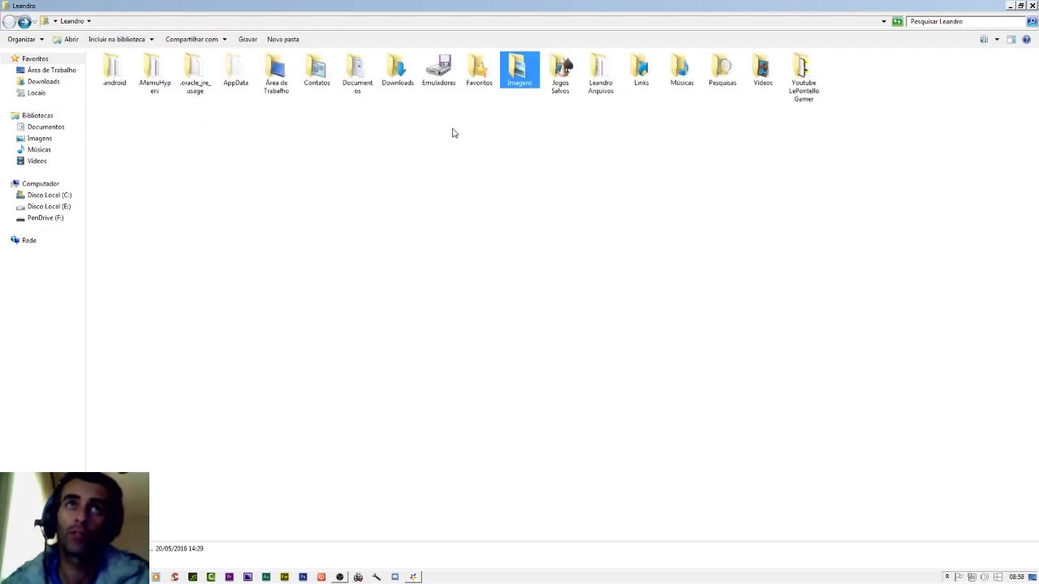
{"action": "double_click", "coordinate": [521, 79]}
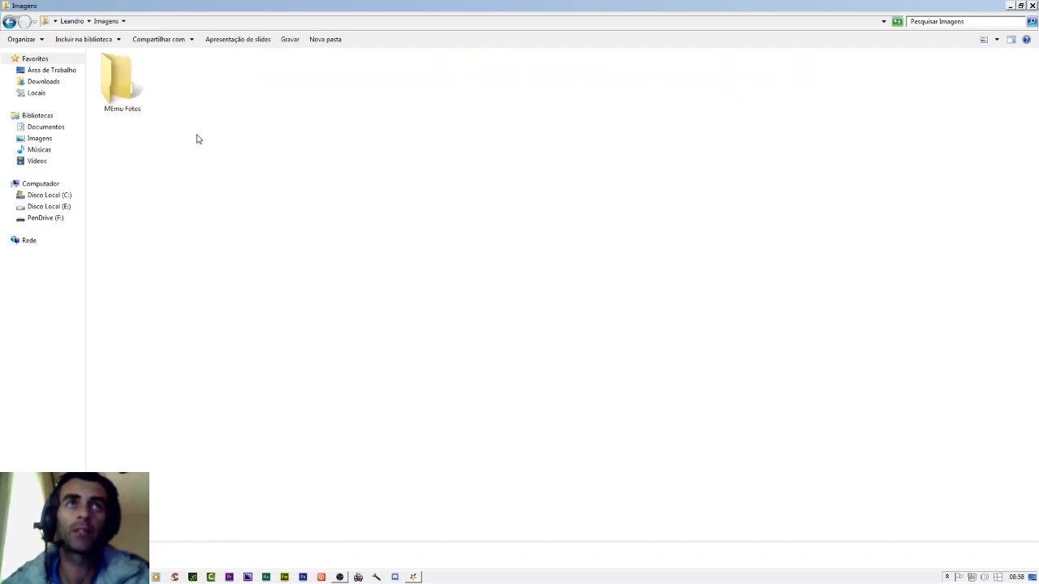
{"action": "double_click", "coordinate": [120, 81]}
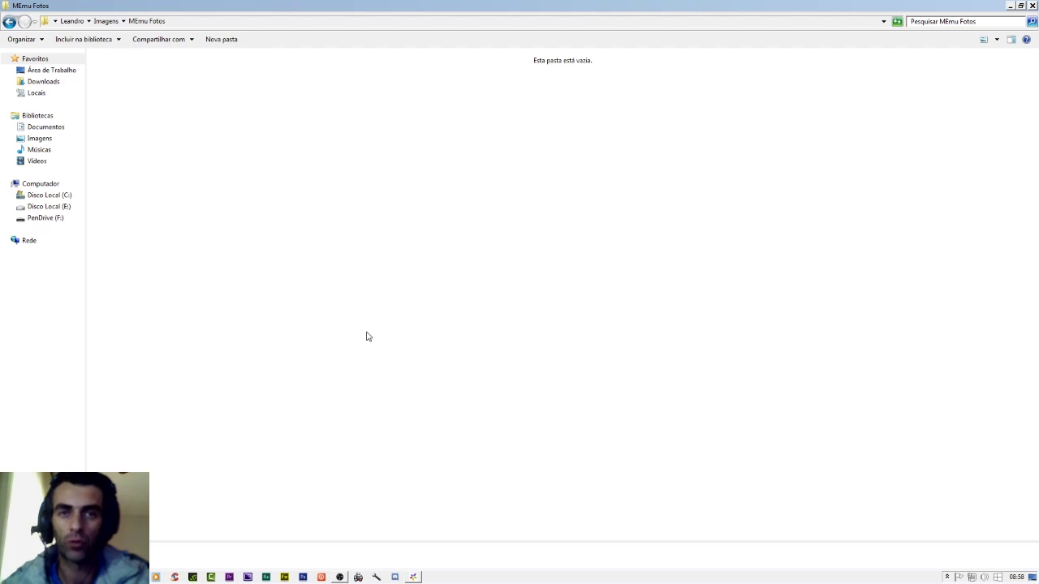
{"action": "left_click", "coordinate": [10, 22]}
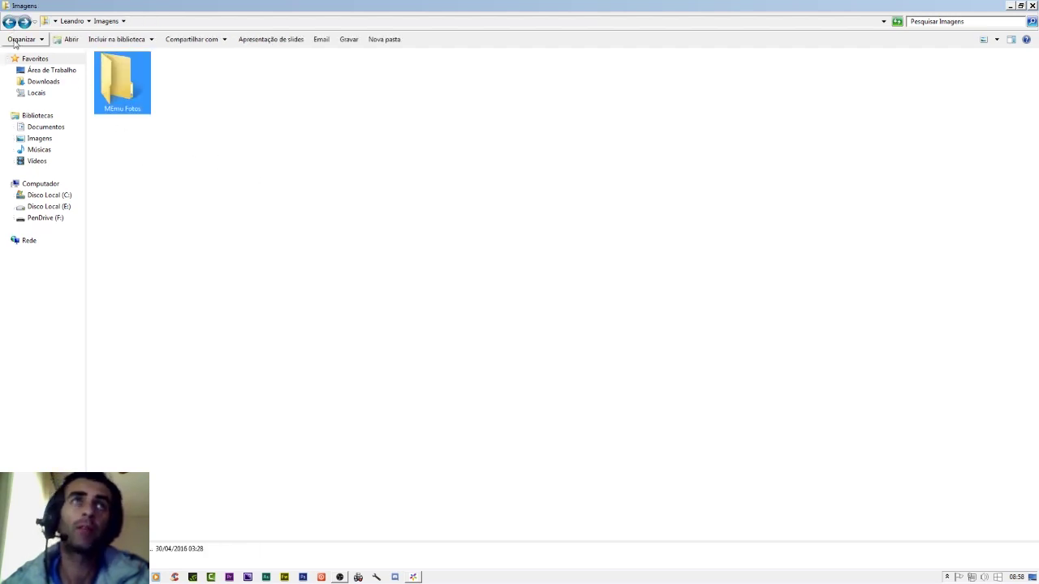
{"action": "left_click", "coordinate": [10, 22]}
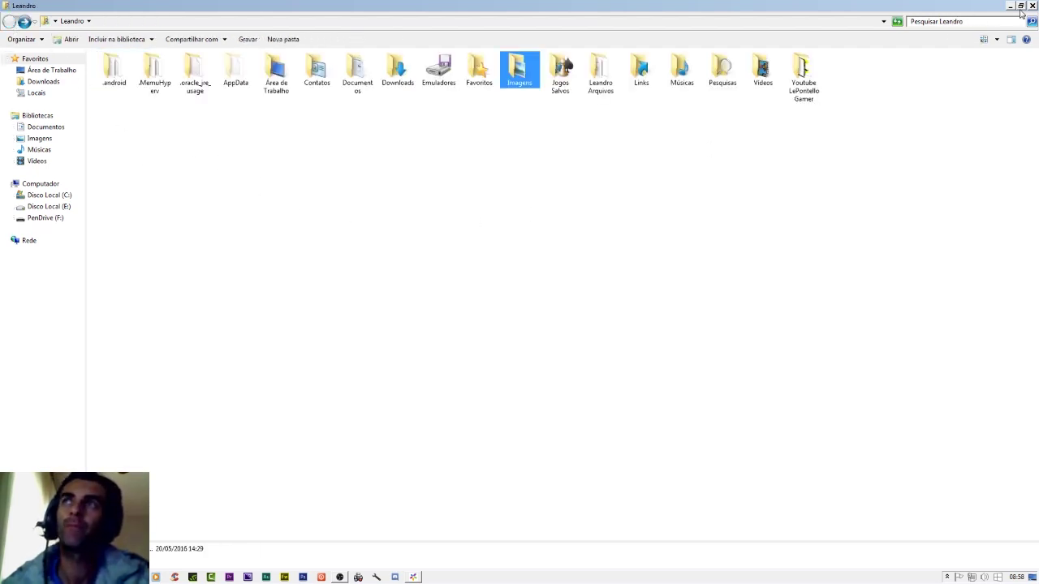
{"action": "double_click", "coordinate": [763, 81]}
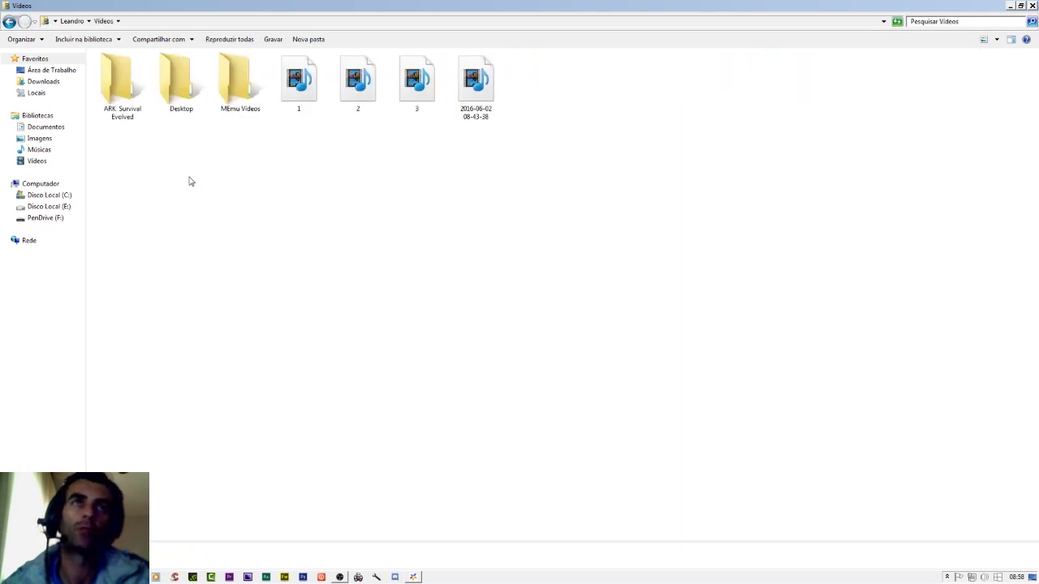
{"action": "double_click", "coordinate": [239, 99]}
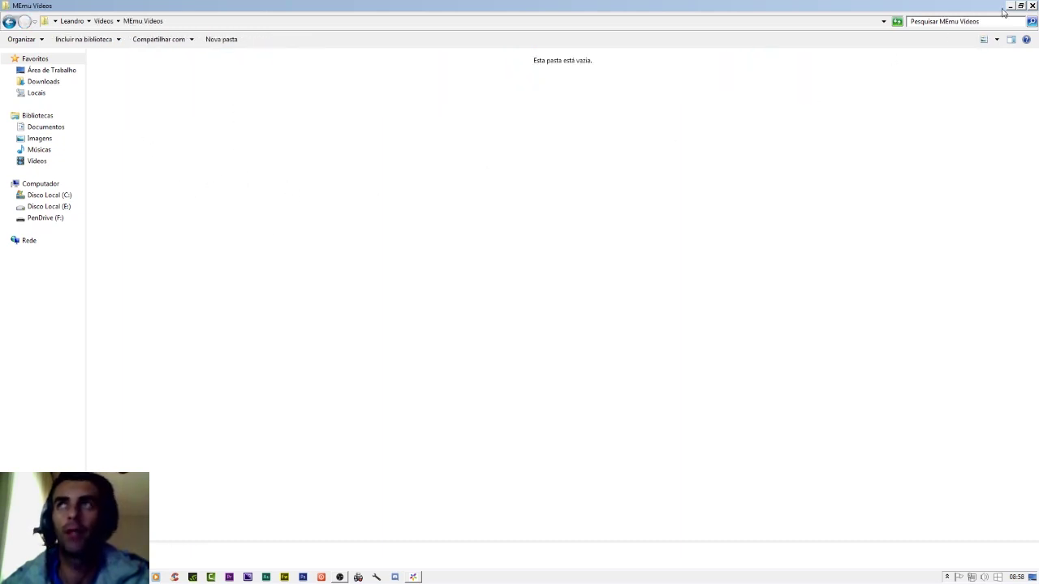
{"action": "left_click", "coordinate": [1032, 6]}
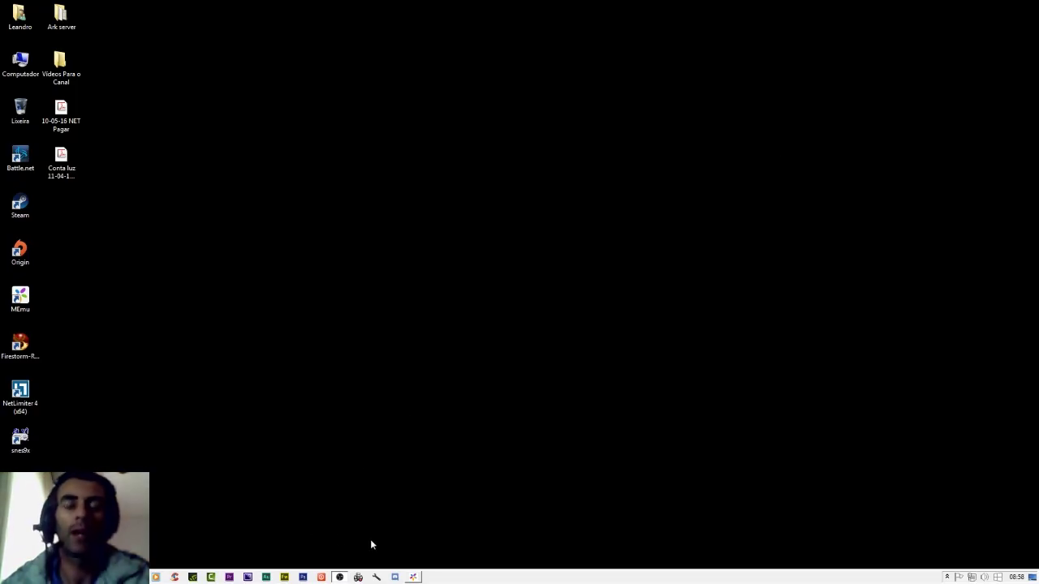
{"action": "left_click", "coordinate": [414, 577]}
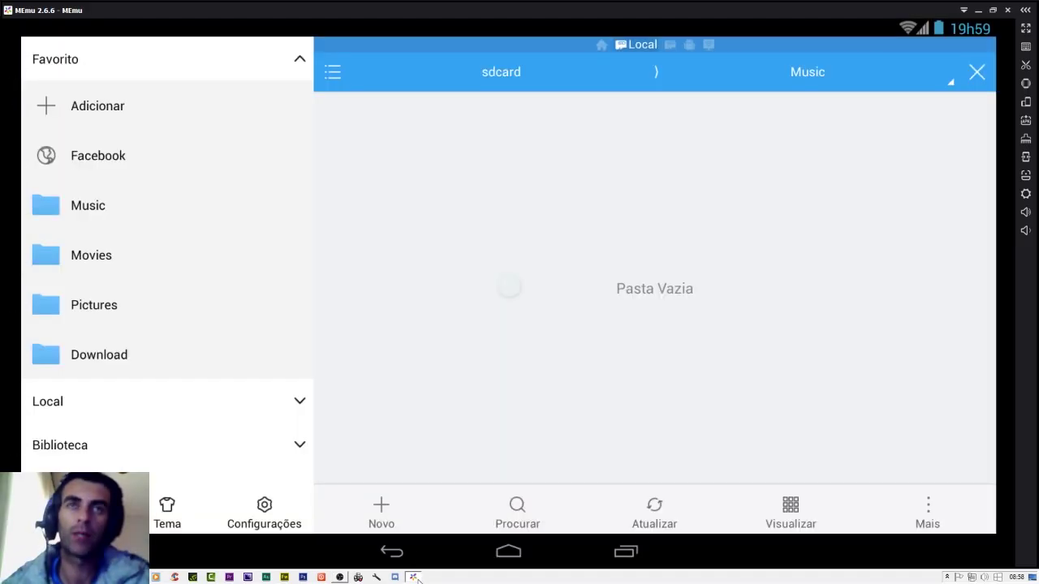
Compare the emulator's Download folder with the PC's Downloads > MEmu Download folder, then close Explorer.
{"action": "left_click", "coordinate": [126, 359]}
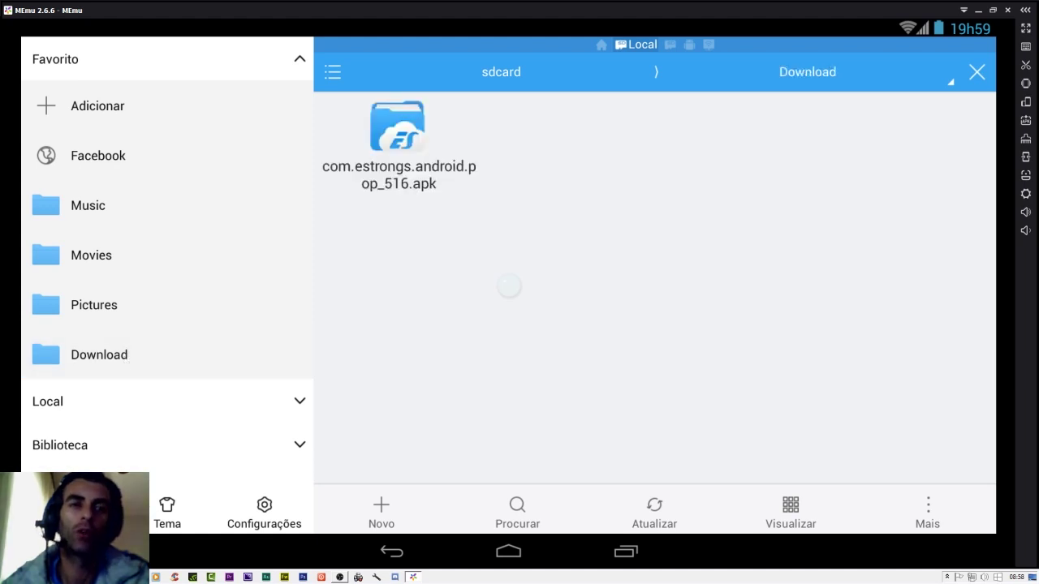
{"action": "key", "text": "super+e"}
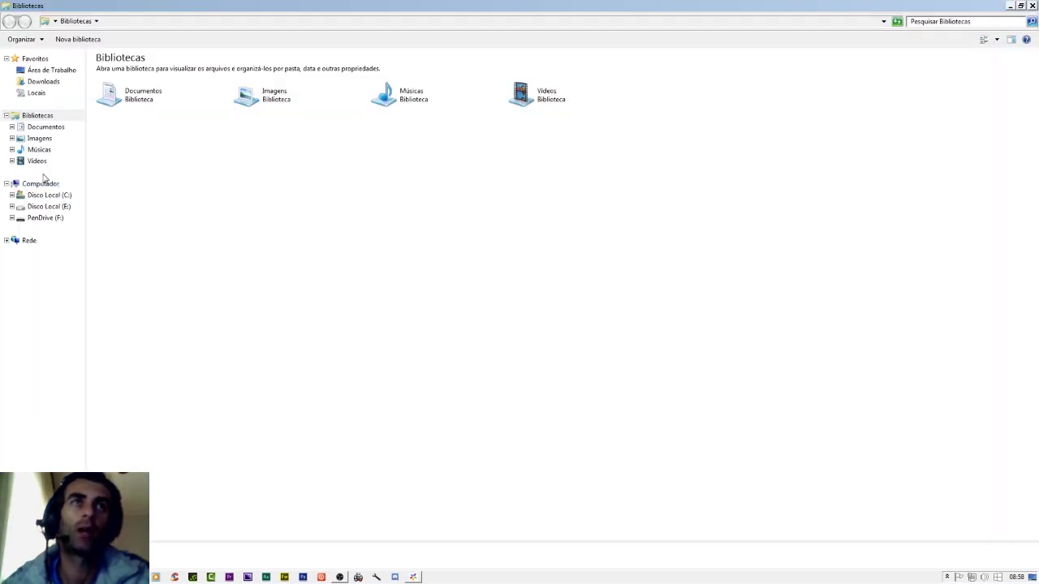
{"action": "left_click", "coordinate": [43, 82]}
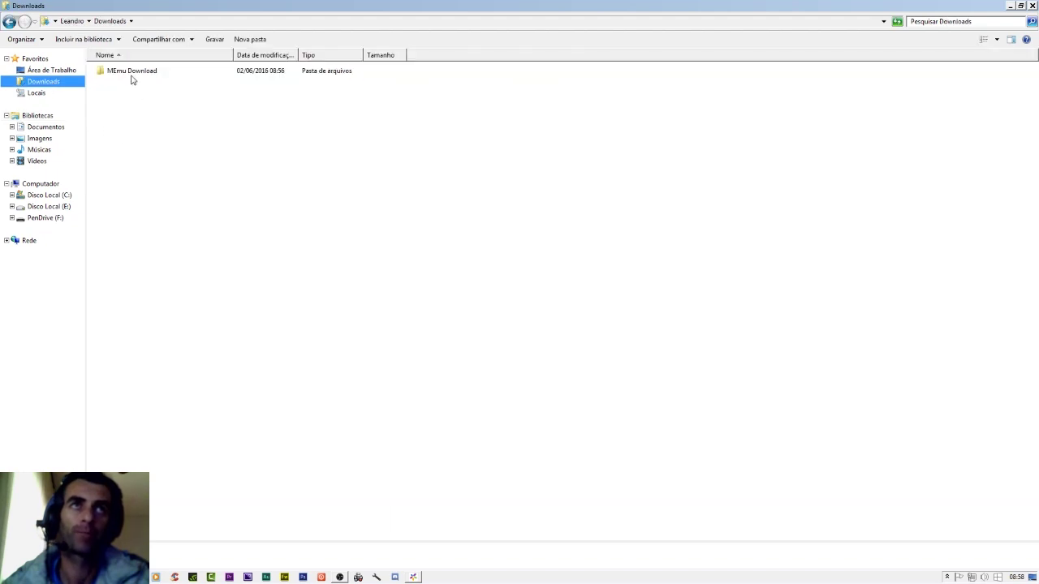
{"action": "double_click", "coordinate": [130, 72]}
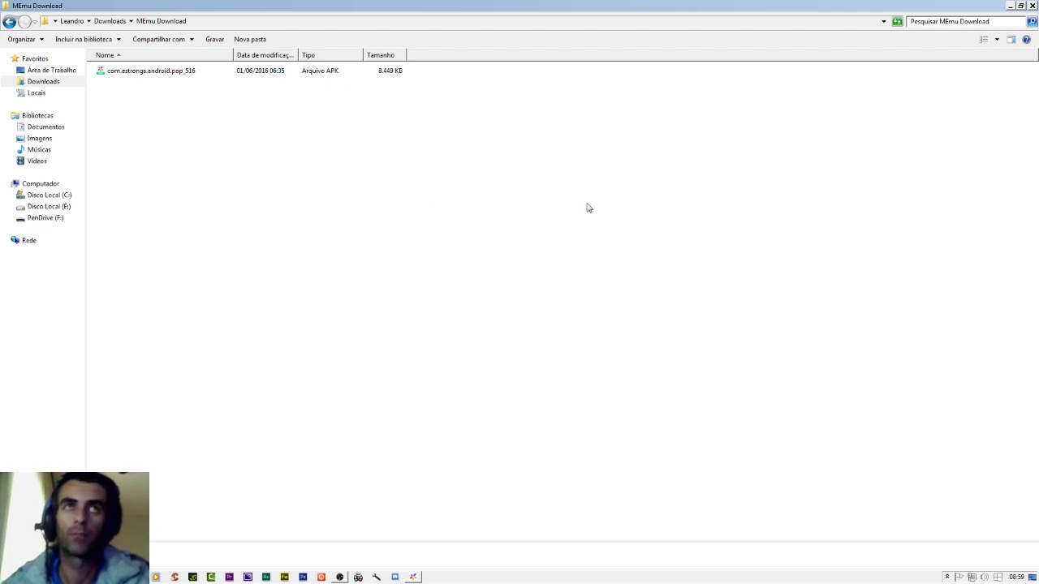
{"action": "left_click", "coordinate": [1032, 6]}
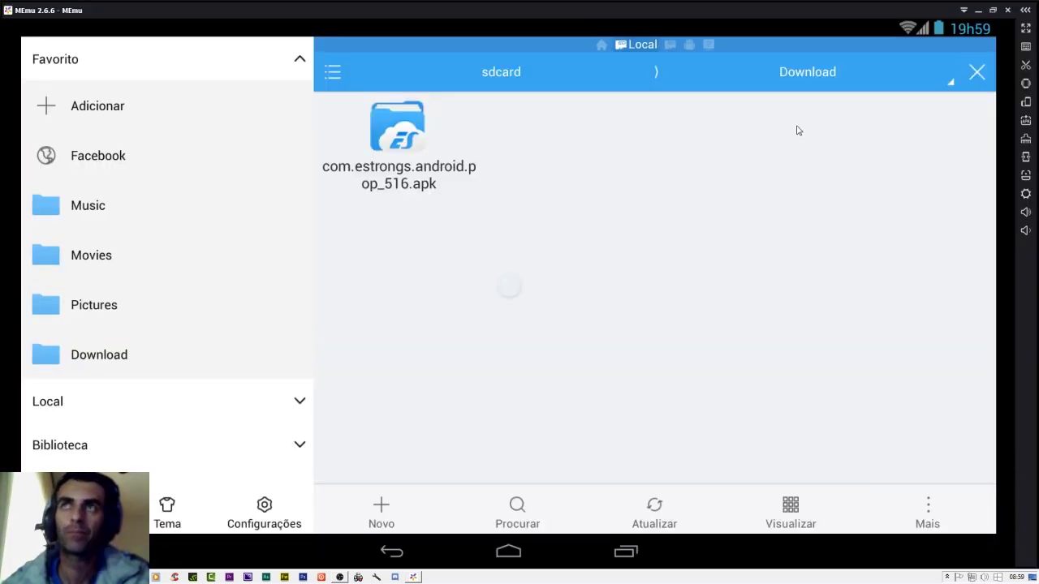
Close every ES File Explorer tab and swipe the app out of recent apps.
{"action": "left_click", "coordinate": [973, 77]}
{"action": "left_click", "coordinate": [975, 75]}
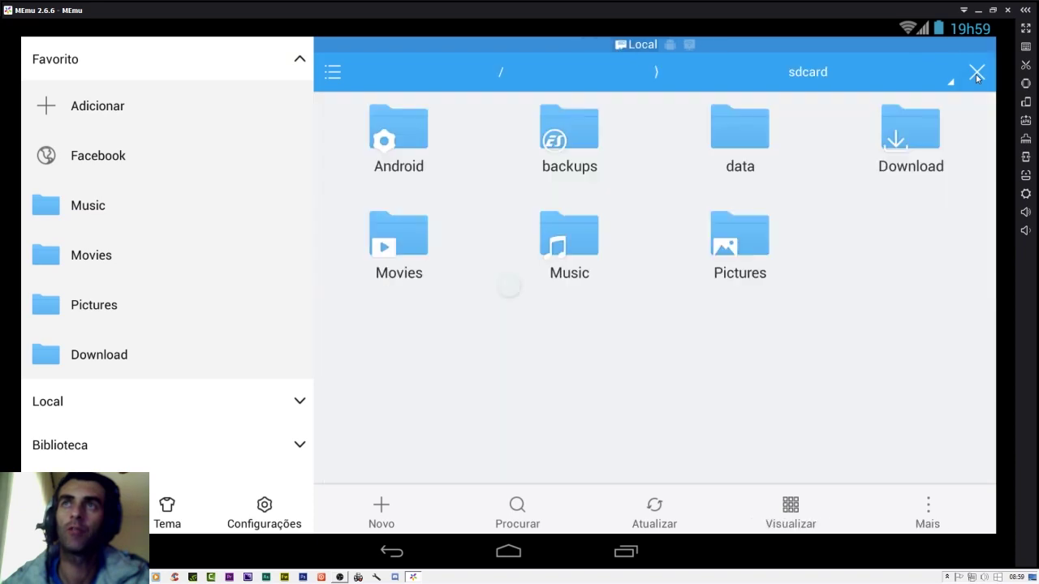
{"action": "left_click", "coordinate": [975, 75]}
{"action": "left_click", "coordinate": [976, 74]}
{"action": "left_click", "coordinate": [976, 74]}
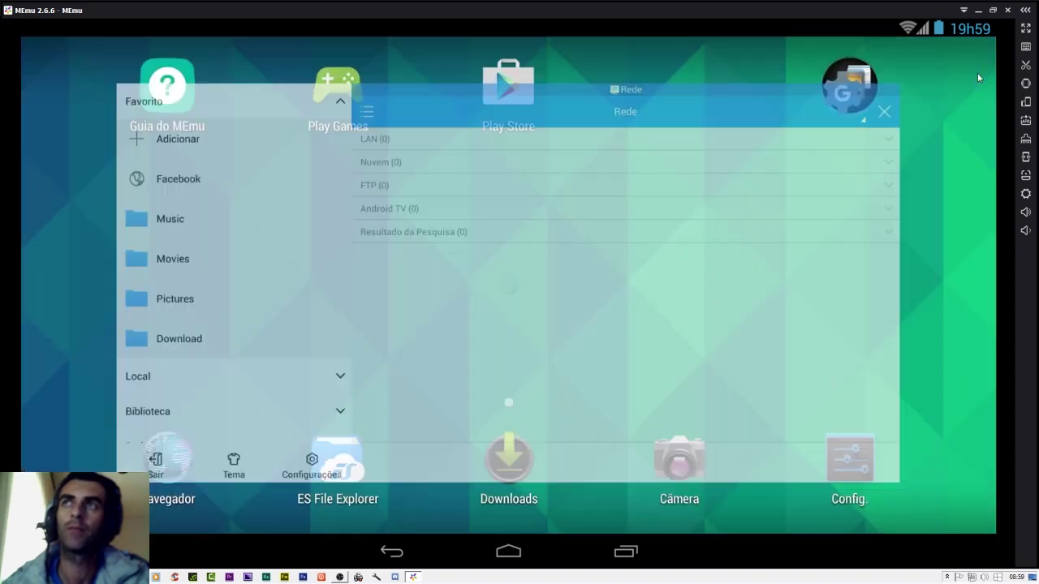
{"action": "left_click", "coordinate": [632, 568]}
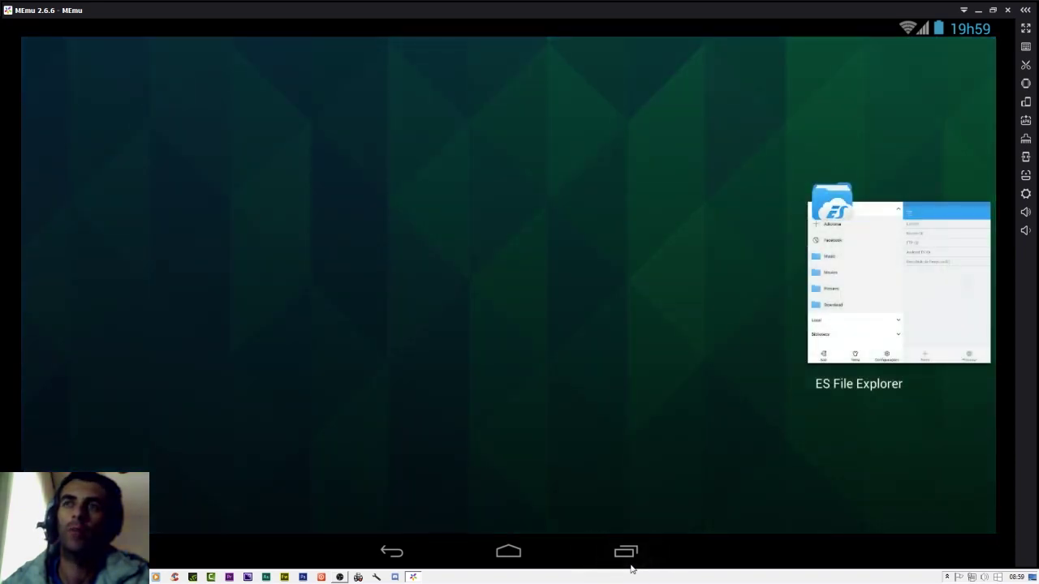
{"action": "left_click_drag", "start_coordinate": [916, 294], "coordinate": [653, 344]}
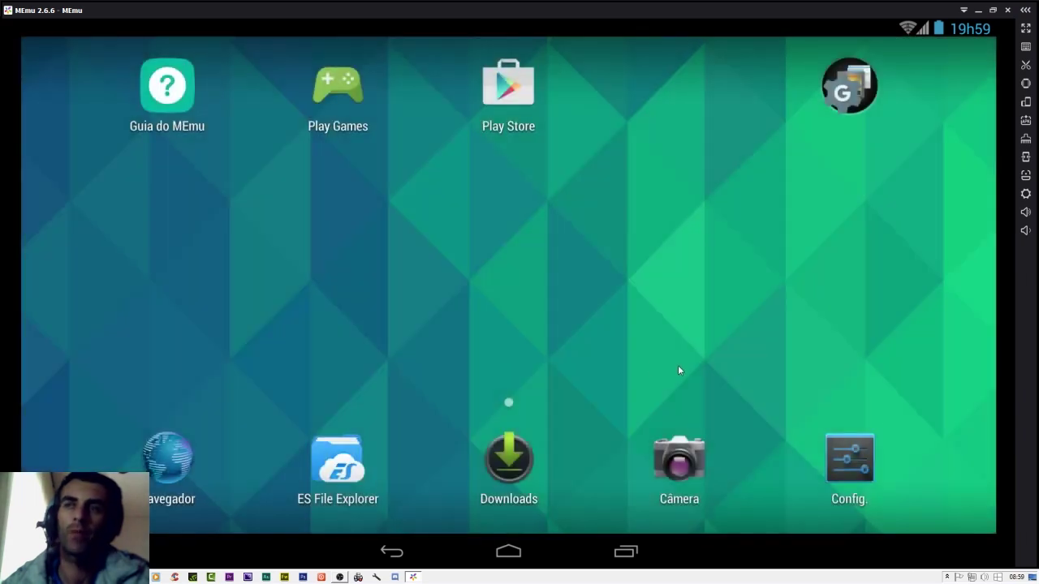
Restart the Android settings app, scroll down to Contas and tap Adicionar conta.
{"action": "left_click", "coordinate": [853, 461]}
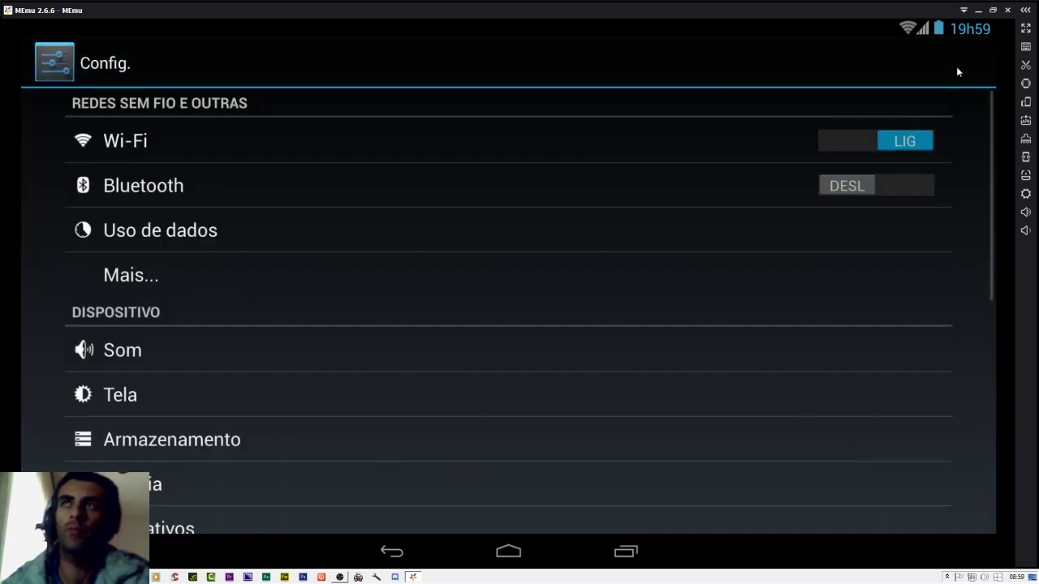
{"action": "left_click", "coordinate": [625, 552]}
{"action": "left_click_drag", "start_coordinate": [836, 391], "coordinate": [858, 580]}
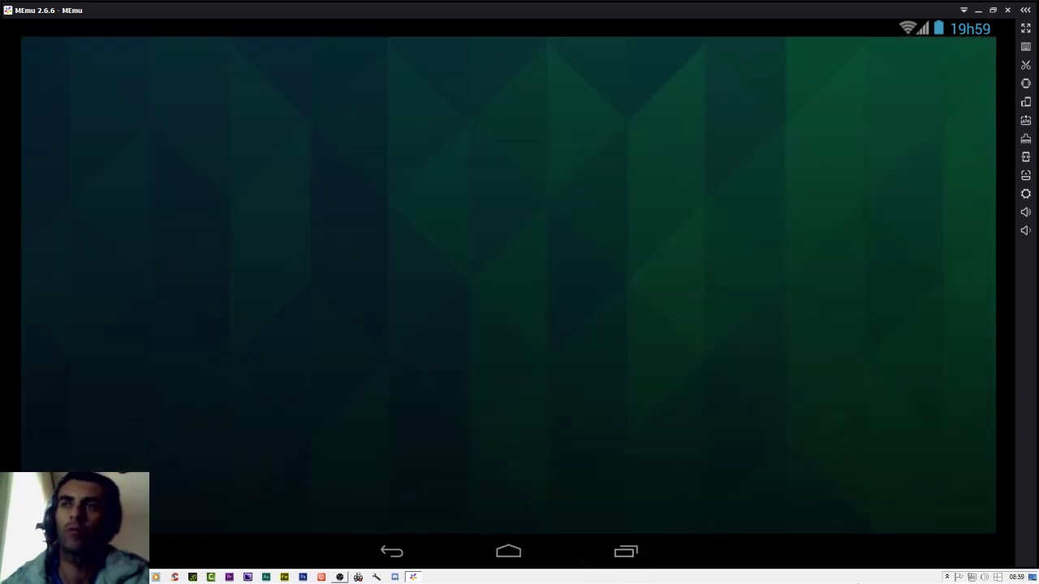
{"action": "left_click", "coordinate": [853, 459]}
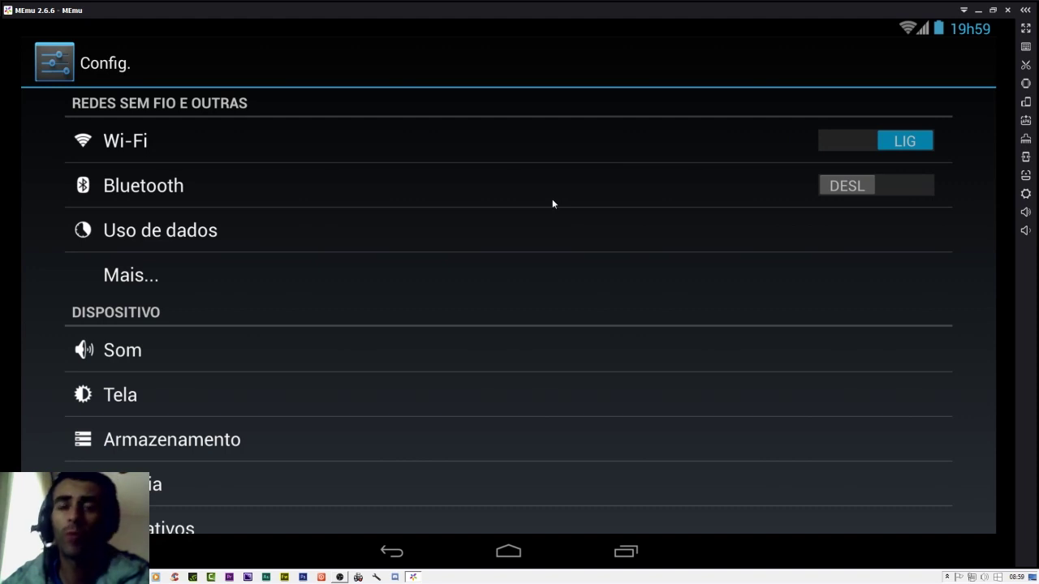
{"action": "scroll", "coordinate": [341, 249], "scroll_direction": "down", "scroll_amount": 4}
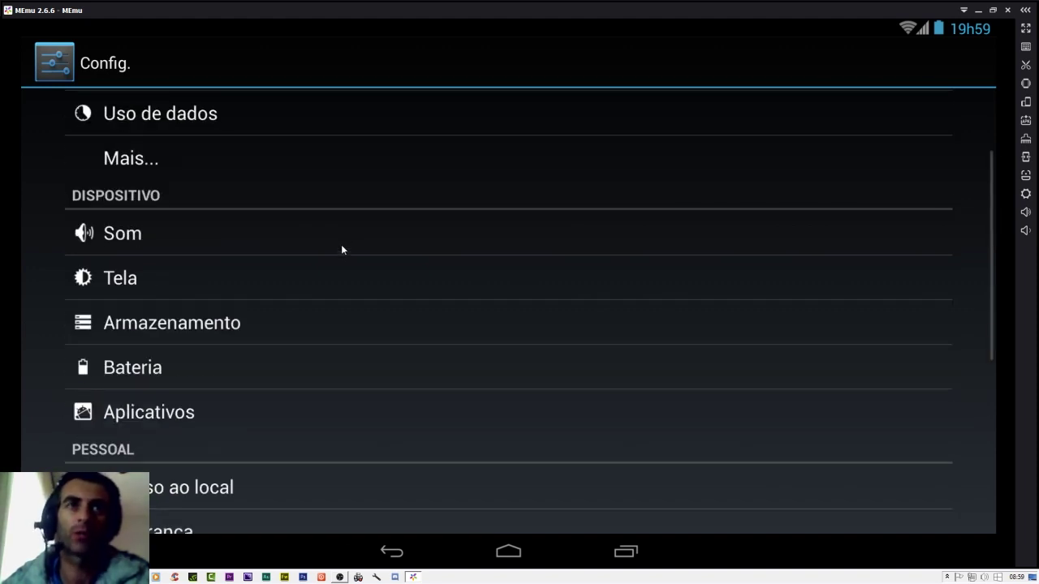
{"action": "scroll", "coordinate": [341, 250], "scroll_direction": "down", "scroll_amount": 1}
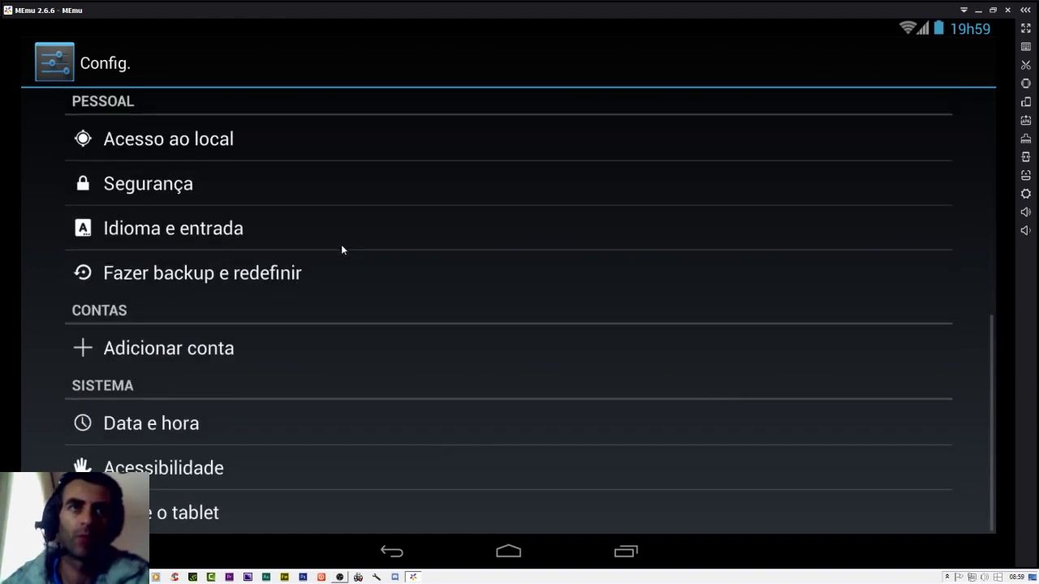
{"action": "scroll", "coordinate": [341, 249], "scroll_direction": "up", "scroll_amount": 3}
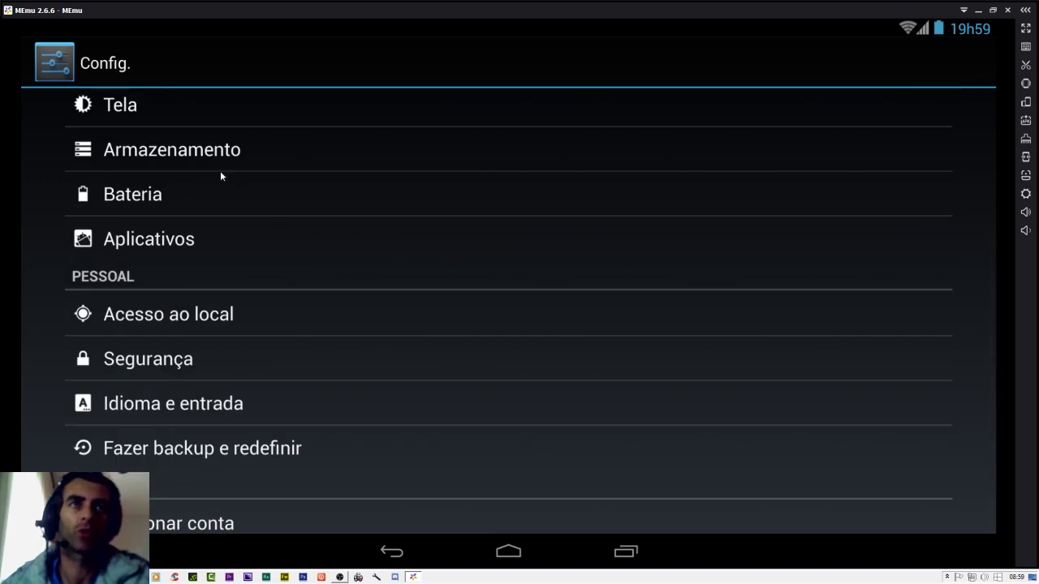
{"action": "scroll", "coordinate": [220, 174], "scroll_direction": "down", "scroll_amount": 2}
{"action": "scroll", "coordinate": [220, 175], "scroll_direction": "down", "scroll_amount": 1}
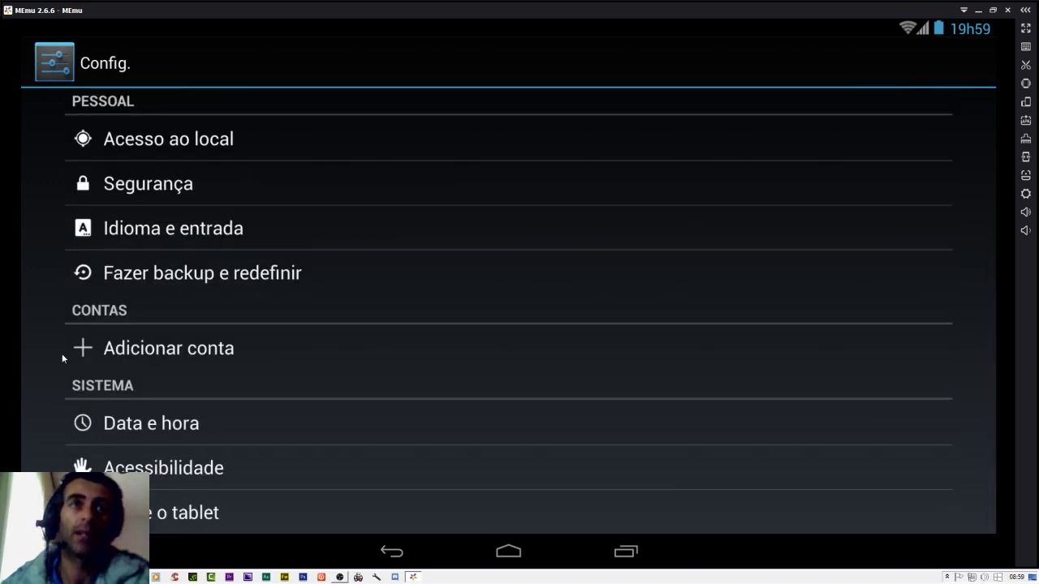
{"action": "left_click", "coordinate": [132, 355]}
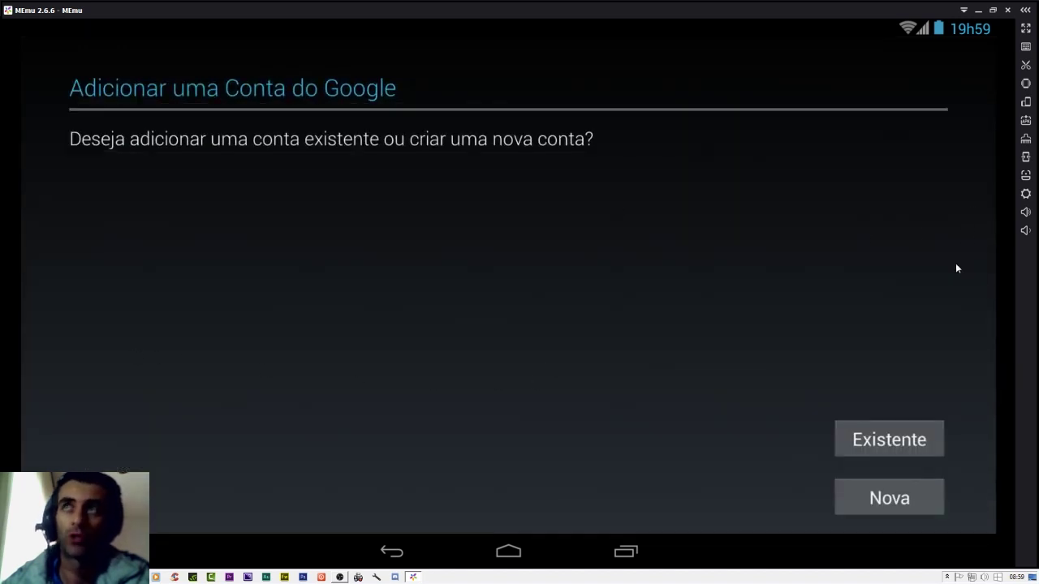
Restart Config. from recents and tap Adicionar conta again to reach the Existente/Nova prompt.
{"action": "left_click", "coordinate": [392, 551]}
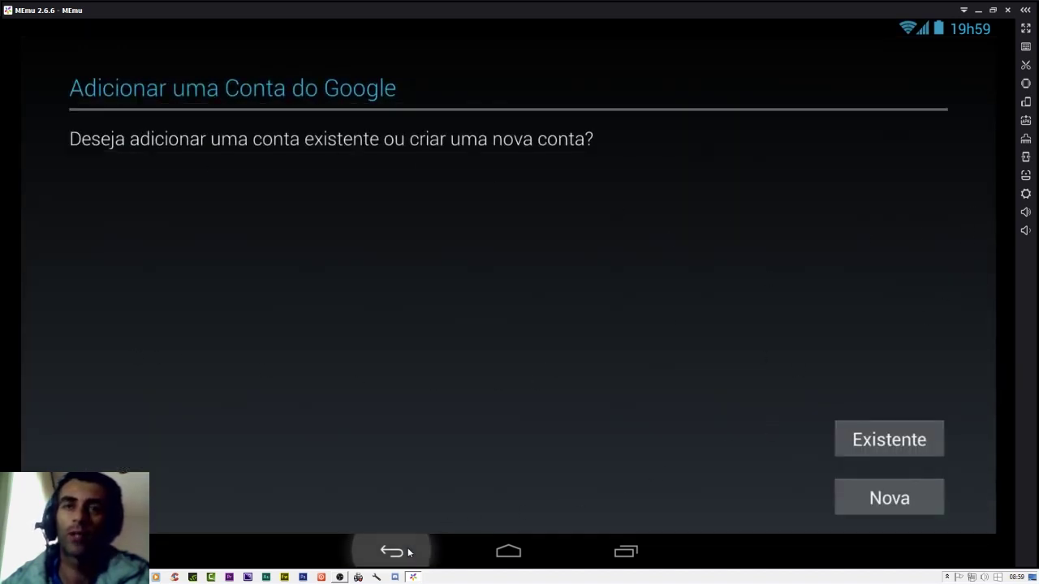
{"action": "left_click", "coordinate": [625, 551]}
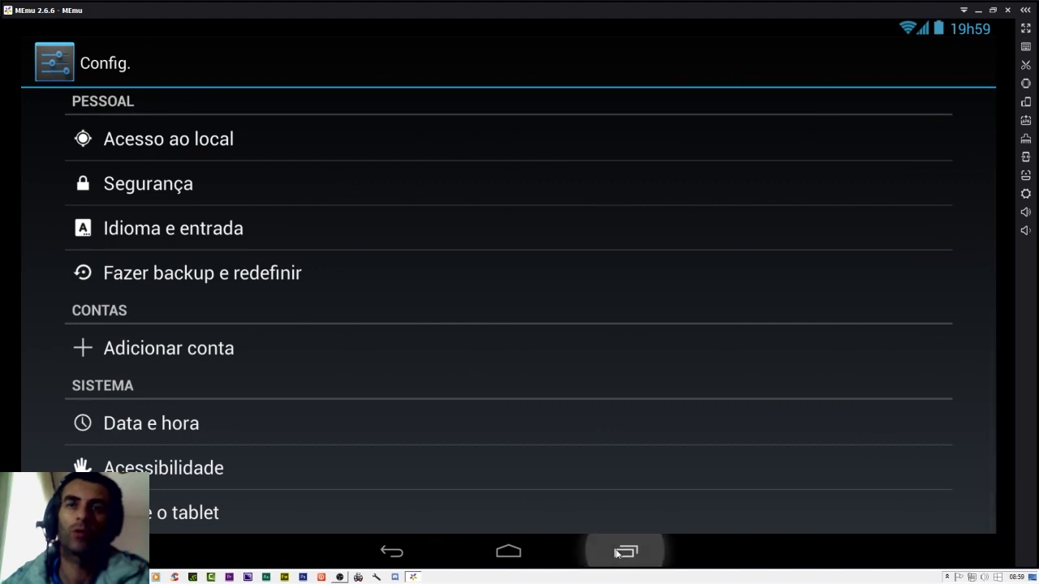
{"action": "left_click_drag", "start_coordinate": [845, 362], "coordinate": [828, 557]}
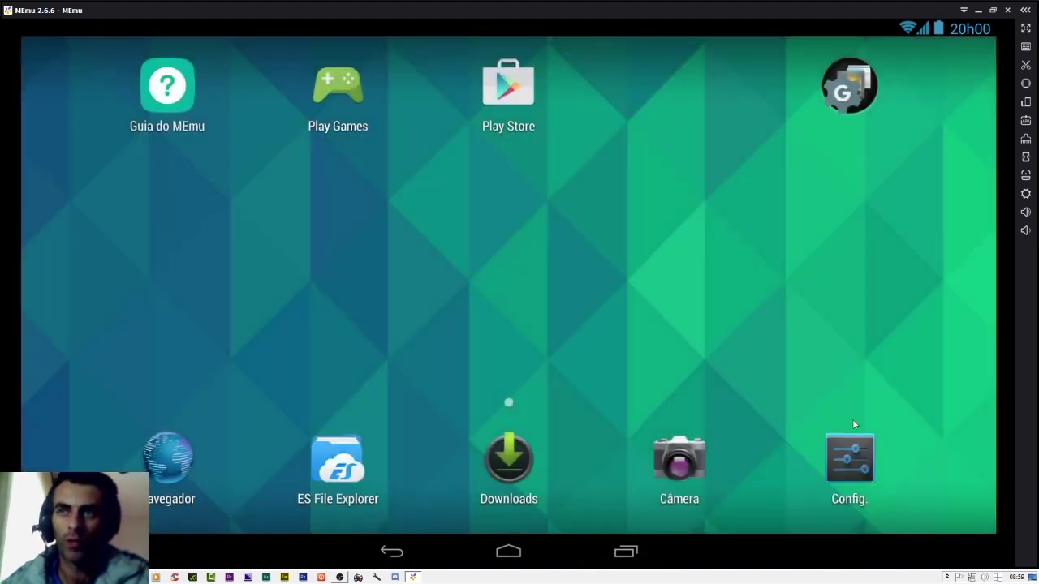
{"action": "left_click", "coordinate": [860, 461]}
{"action": "scroll", "coordinate": [204, 208], "scroll_direction": "down", "scroll_amount": 3}
{"action": "scroll", "coordinate": [204, 208], "scroll_direction": "up", "scroll_amount": 3}
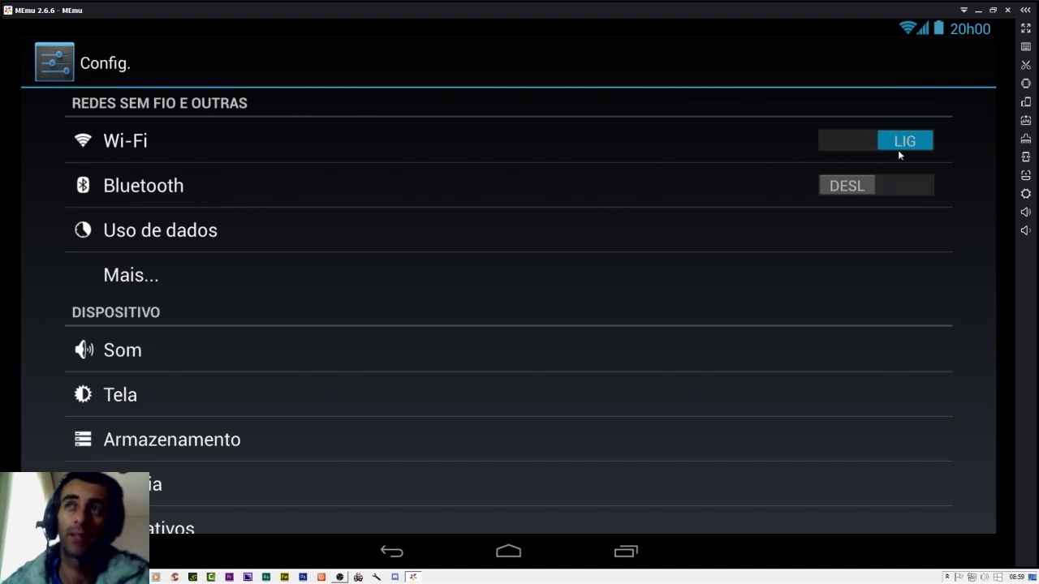
{"action": "scroll", "coordinate": [307, 292], "scroll_direction": "down", "scroll_amount": 5}
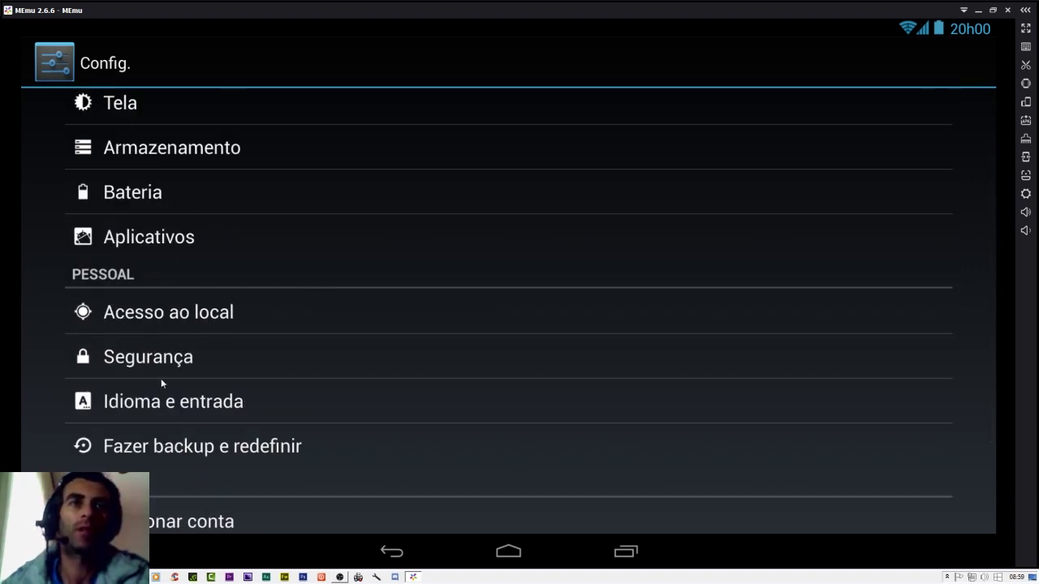
{"action": "scroll", "coordinate": [161, 379], "scroll_direction": "down", "scroll_amount": 3}
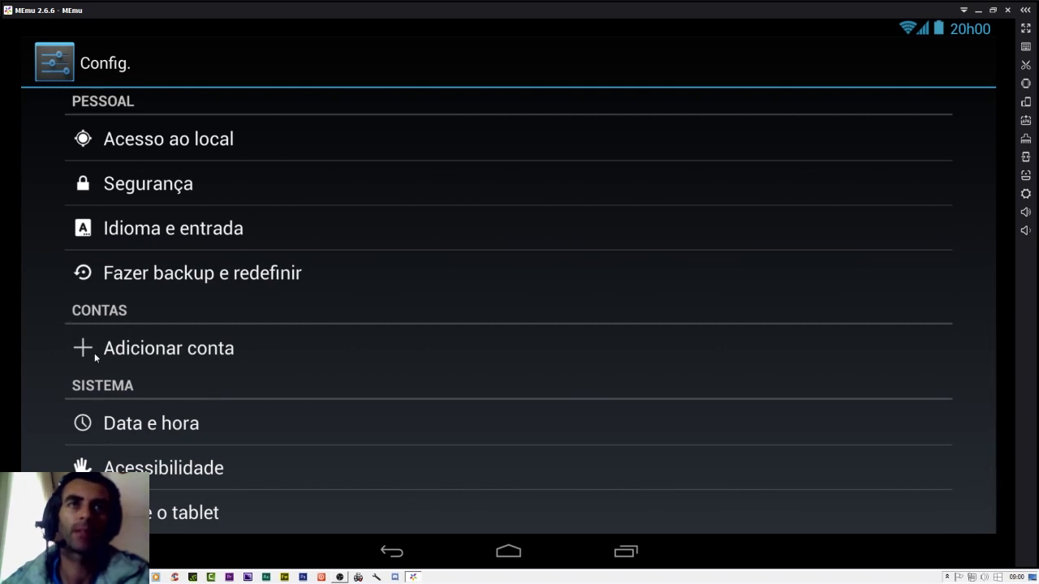
{"action": "left_click", "coordinate": [110, 356]}
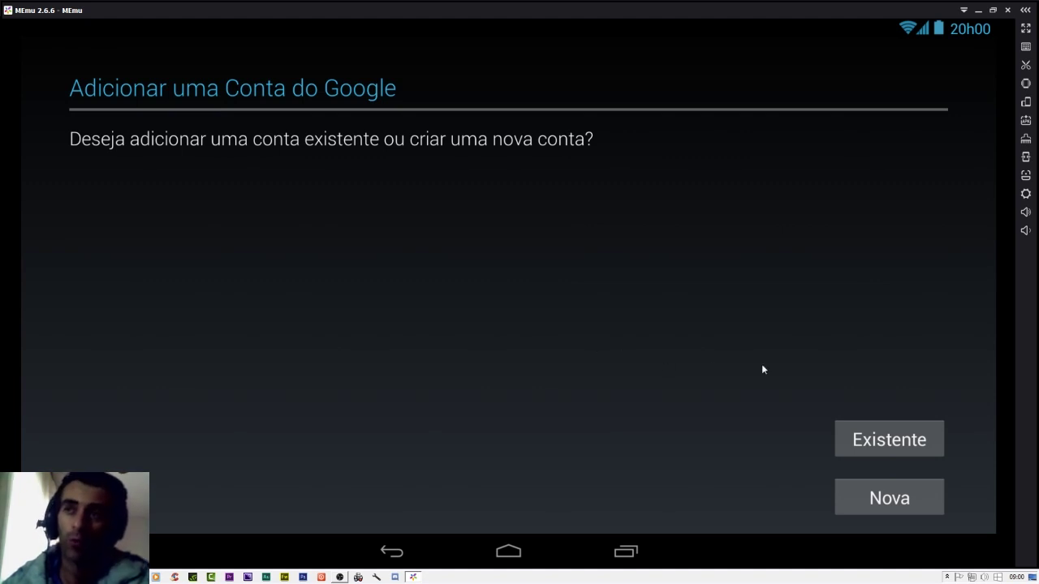
Choose Existente, enter the account's e-mail and password, submit, and accept the Google terms with OK.
{"action": "left_click", "coordinate": [865, 439]}
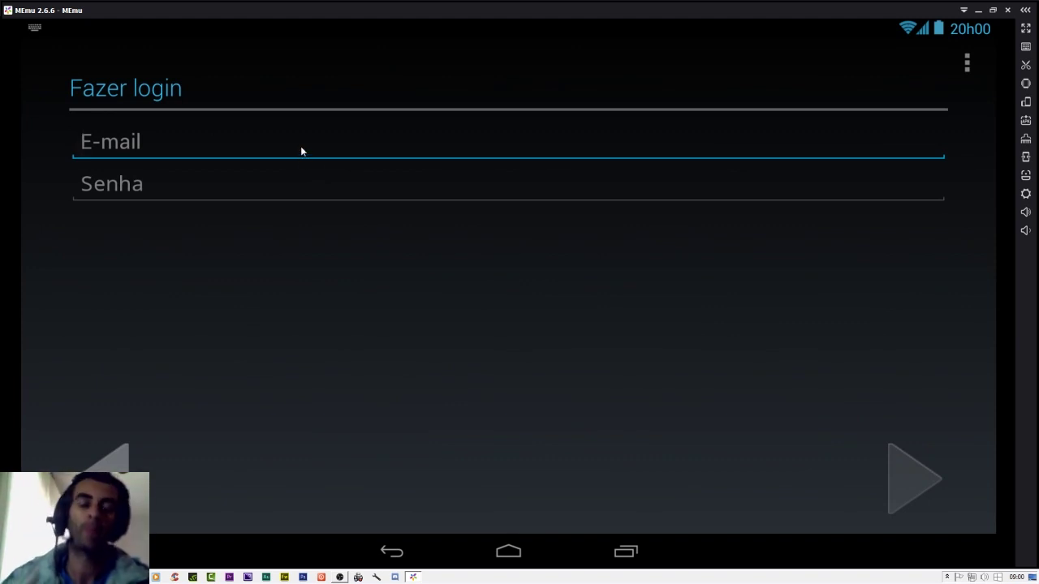
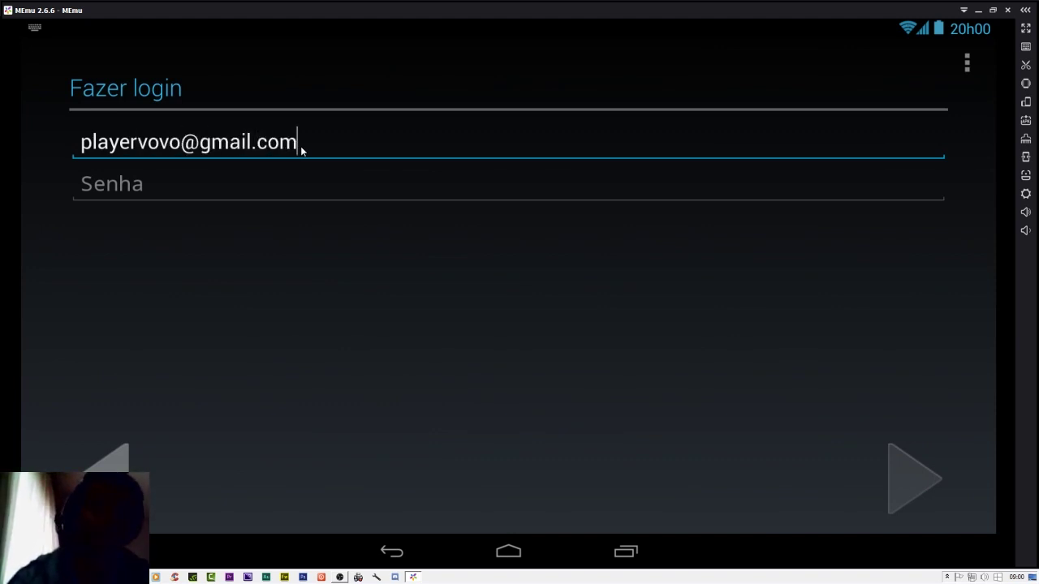
{"action": "left_click", "coordinate": [277, 183]}
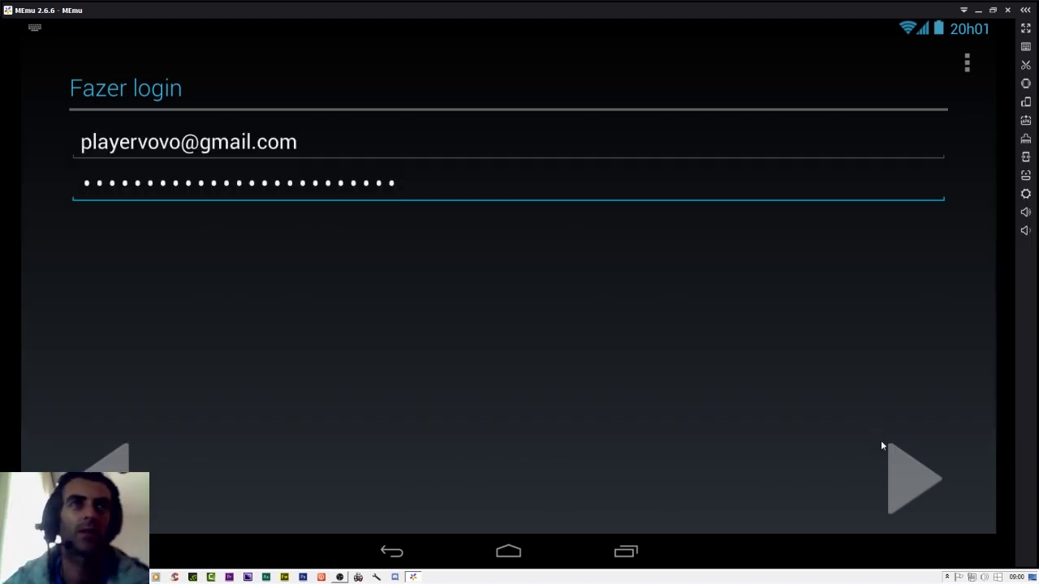
{"action": "left_click", "coordinate": [899, 476]}
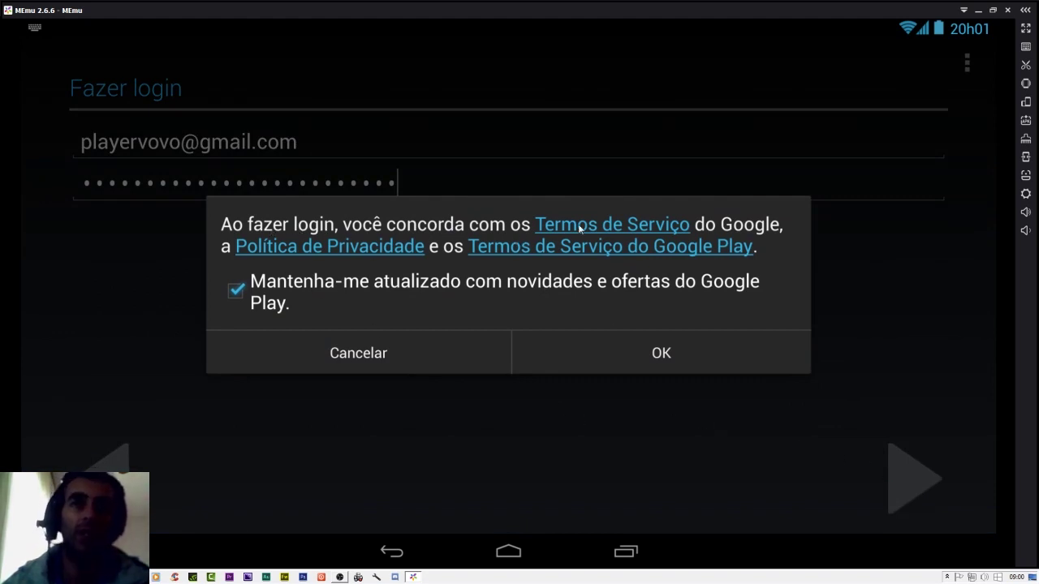
{"action": "left_click", "coordinate": [652, 364]}
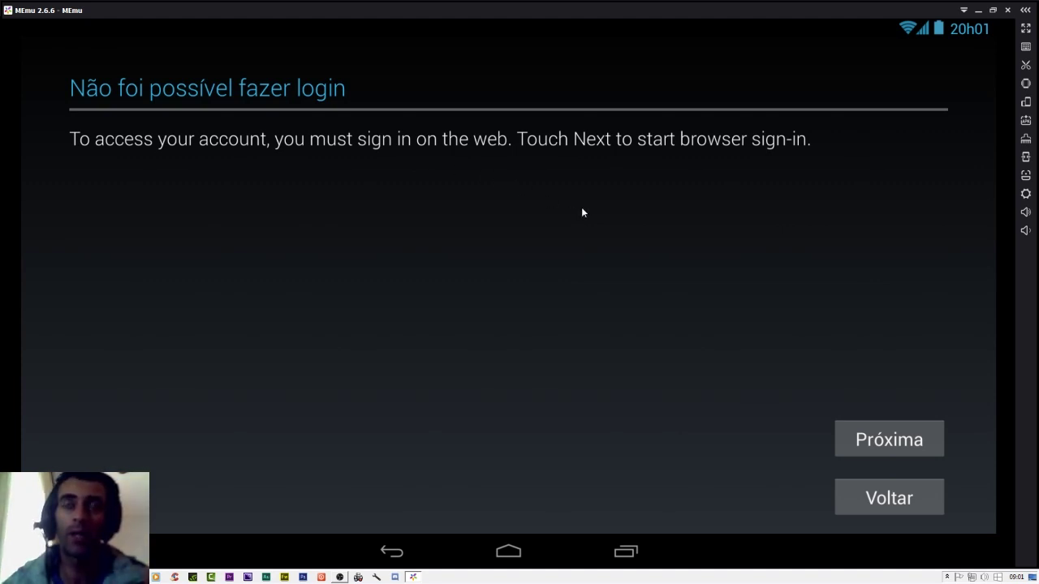
Tap Próxima on the 'Não foi possível fazer login' screen to continue sign-in in the browser.
{"action": "left_click", "coordinate": [875, 441]}
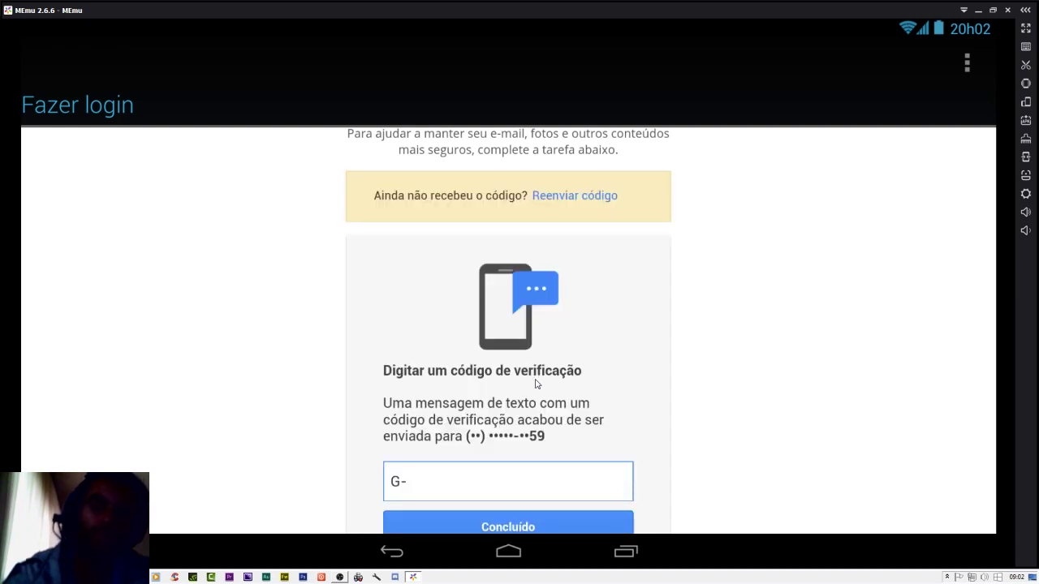
Request a new code, enter the texted verification code and confirm with Concluído.
{"action": "left_click", "coordinate": [598, 199]}
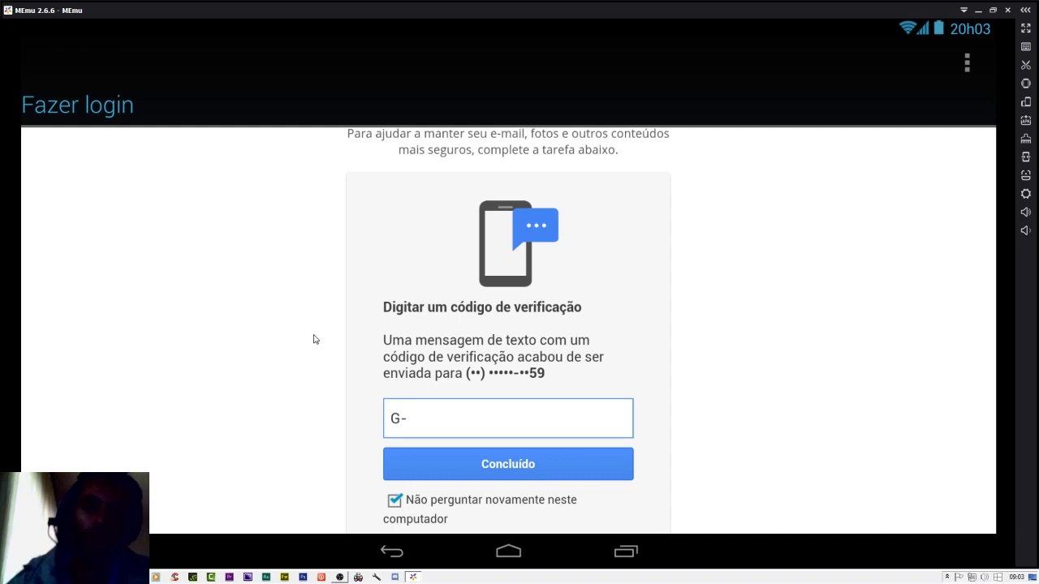
{"action": "left_click", "coordinate": [445, 420]}
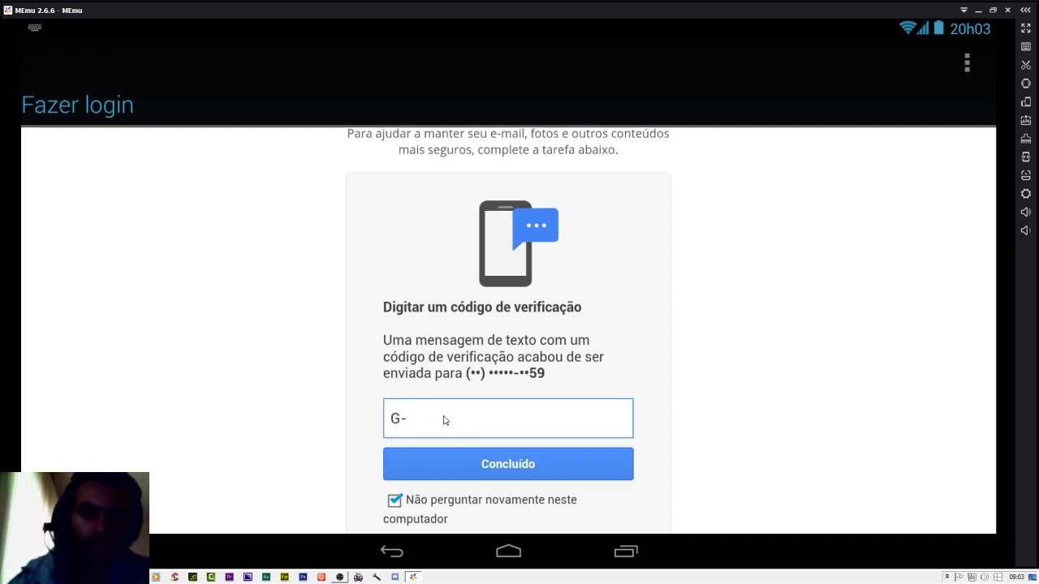
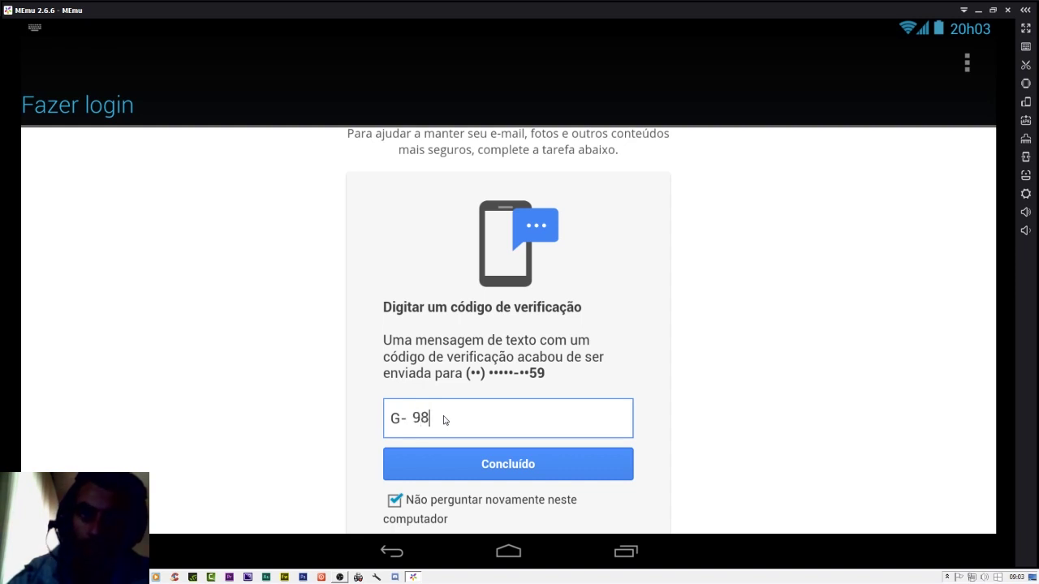
{"action": "left_click", "coordinate": [469, 471]}
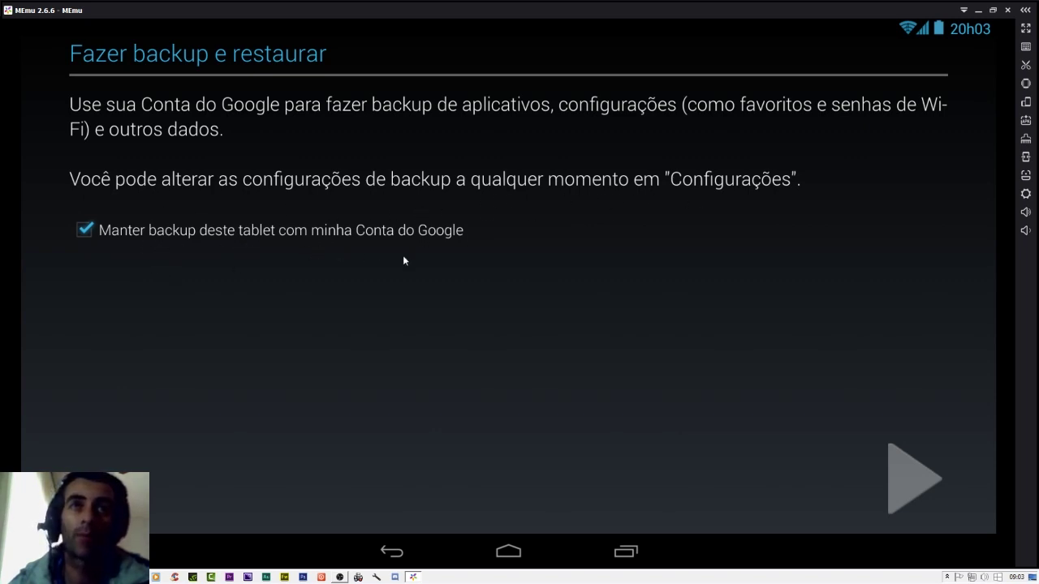
Continue past backup and restore, then swipe the Config app out of recent apps.
{"action": "left_click", "coordinate": [892, 459]}
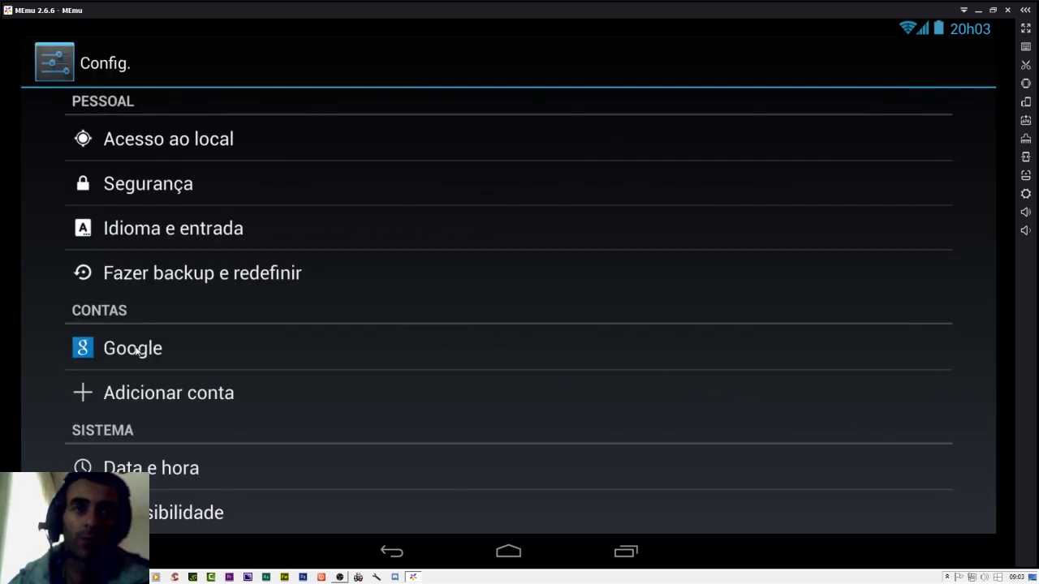
{"action": "left_click", "coordinate": [626, 551]}
{"action": "left_click_drag", "start_coordinate": [887, 313], "coordinate": [830, 490]}
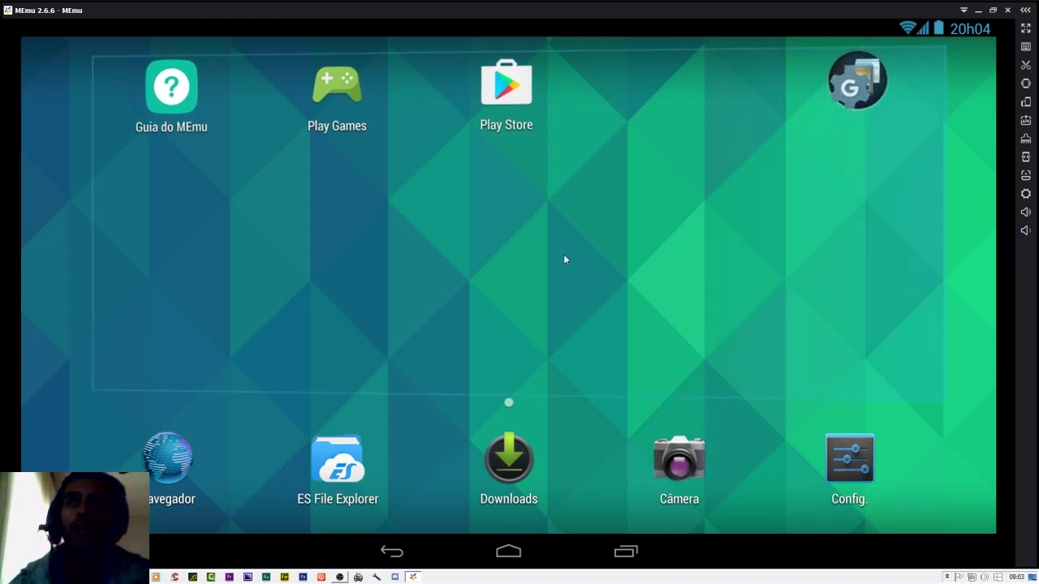
Open and close the unnamed home-screen folder, then launch the Play Store.
{"action": "left_click", "coordinate": [856, 89]}
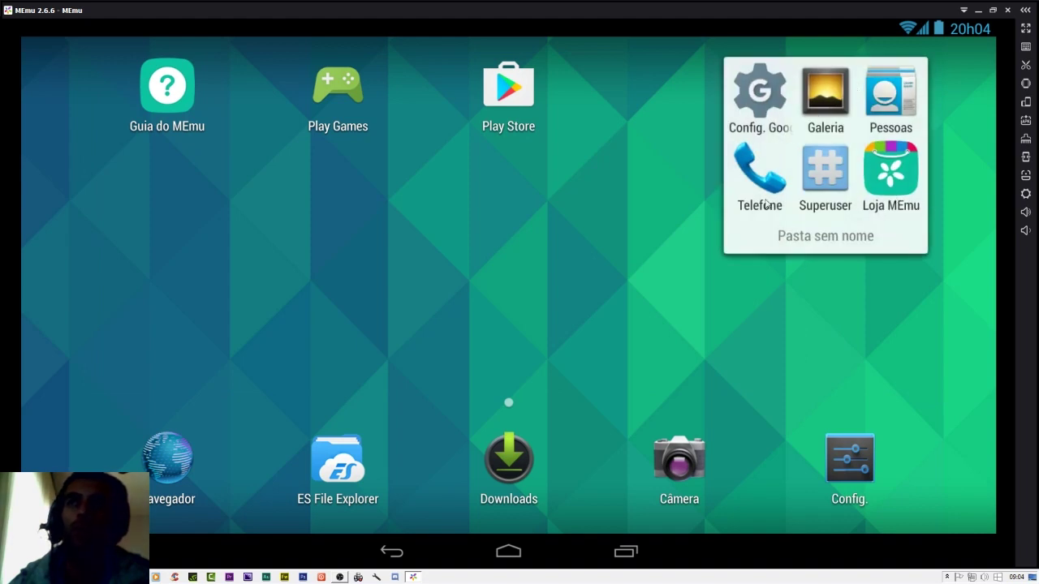
{"action": "left_click", "coordinate": [429, 214]}
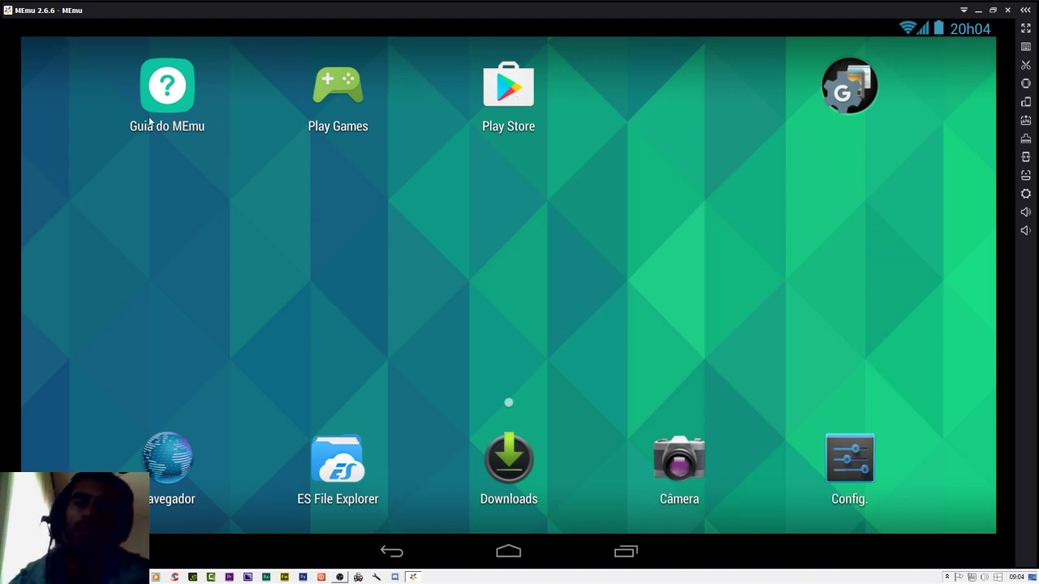
{"action": "left_click", "coordinate": [503, 108]}
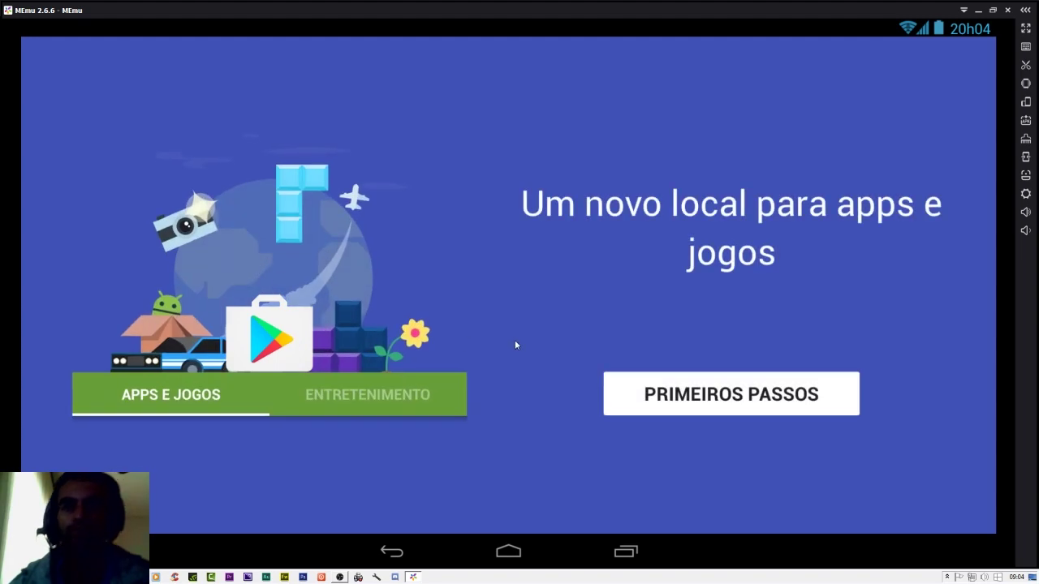
Tap Primeiros passos and show the TODOS list under Meus apps e jogos.
{"action": "left_click", "coordinate": [716, 391]}
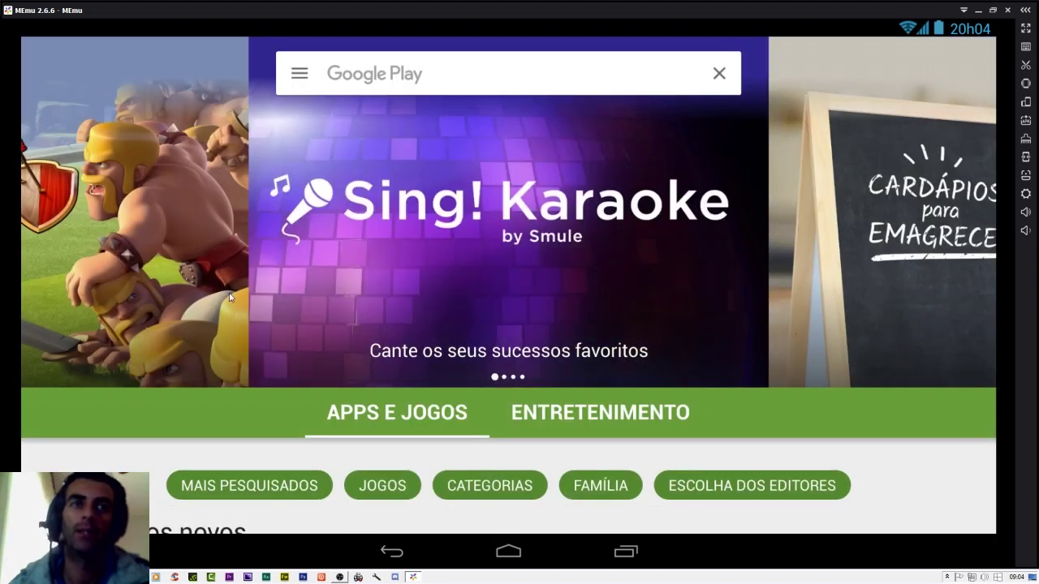
{"action": "scroll", "coordinate": [134, 341], "scroll_direction": "down", "scroll_amount": 3}
{"action": "scroll", "coordinate": [135, 341], "scroll_direction": "up", "scroll_amount": 3}
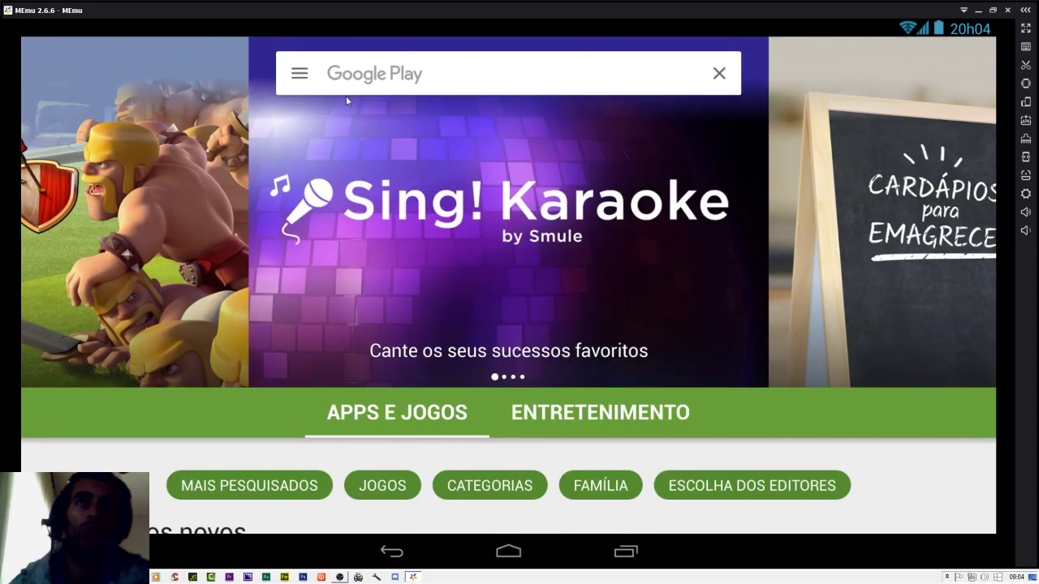
{"action": "left_click", "coordinate": [301, 74]}
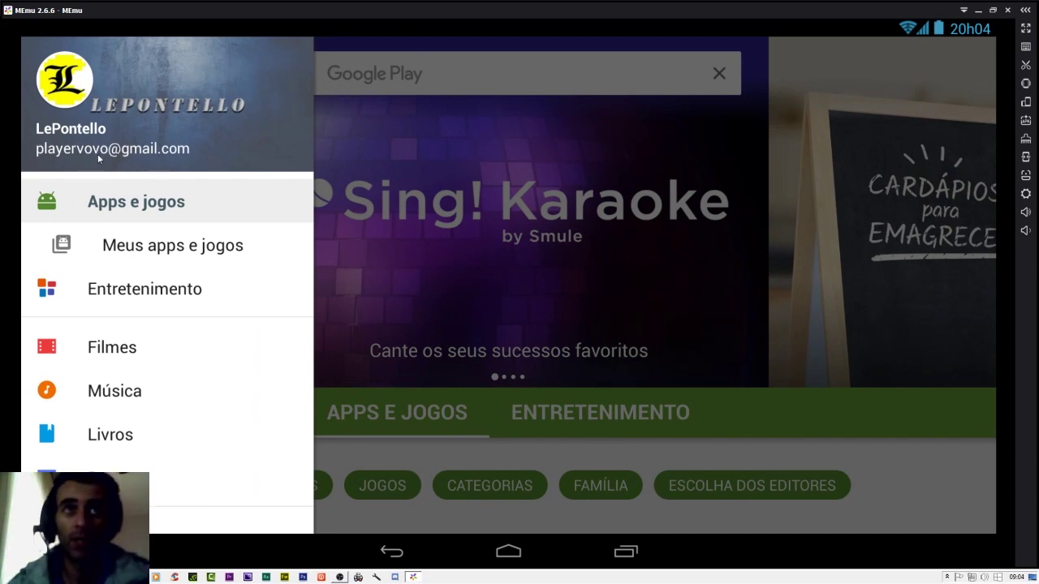
{"action": "left_click", "coordinate": [160, 247]}
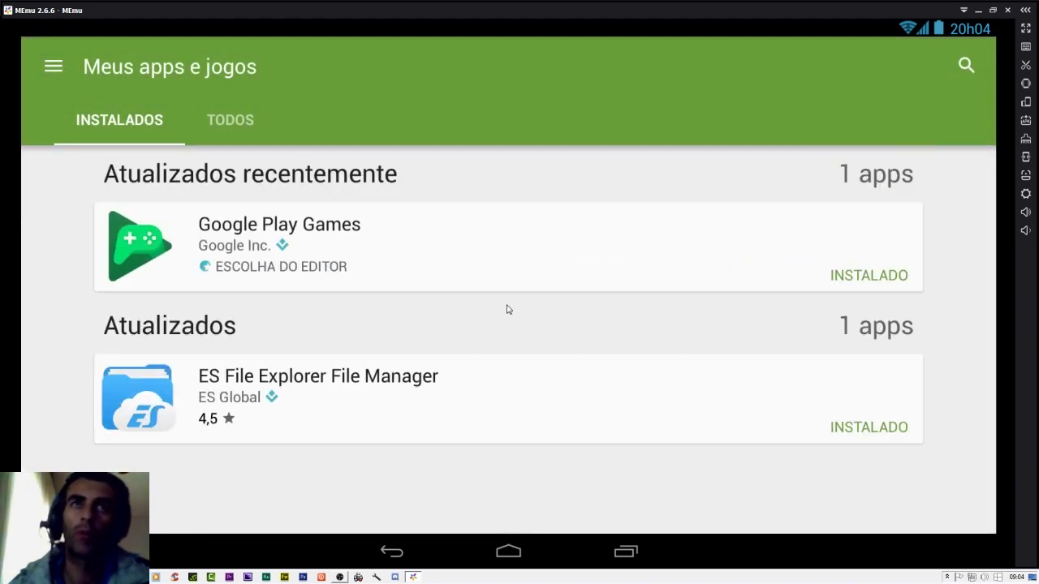
{"action": "left_click", "coordinate": [228, 135]}
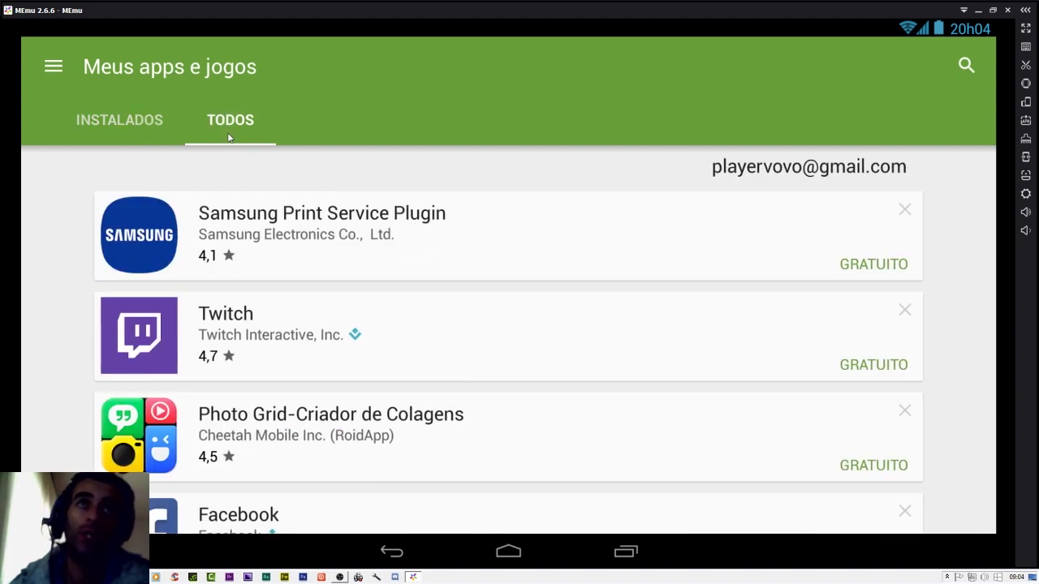
Leave to the home screen, return to the Play Store via recents, and reopen Meus apps e jogos.
{"action": "left_click", "coordinate": [55, 73]}
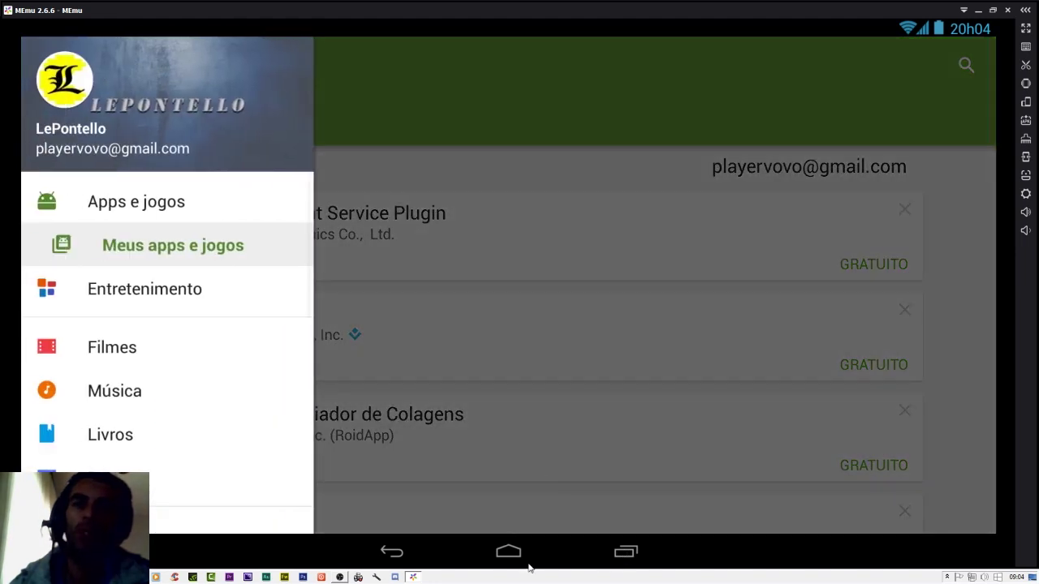
{"action": "left_click", "coordinate": [526, 565]}
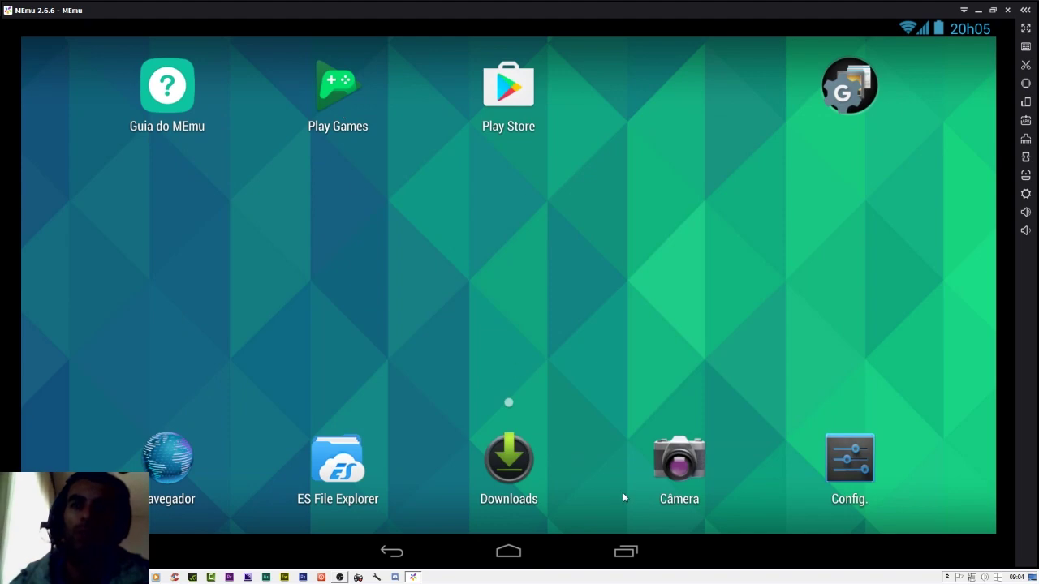
{"action": "left_click", "coordinate": [641, 565]}
{"action": "left_click", "coordinate": [870, 342]}
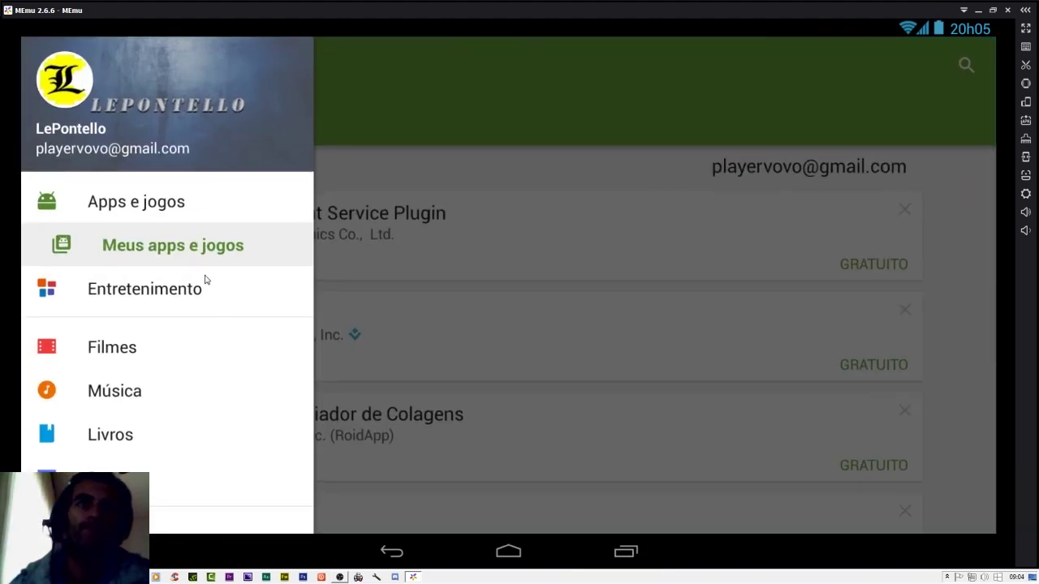
{"action": "left_click", "coordinate": [186, 255]}
Scroll down the full apps list and open the Clash of Clans page.
{"action": "scroll", "coordinate": [468, 352], "scroll_direction": "down", "scroll_amount": 5}
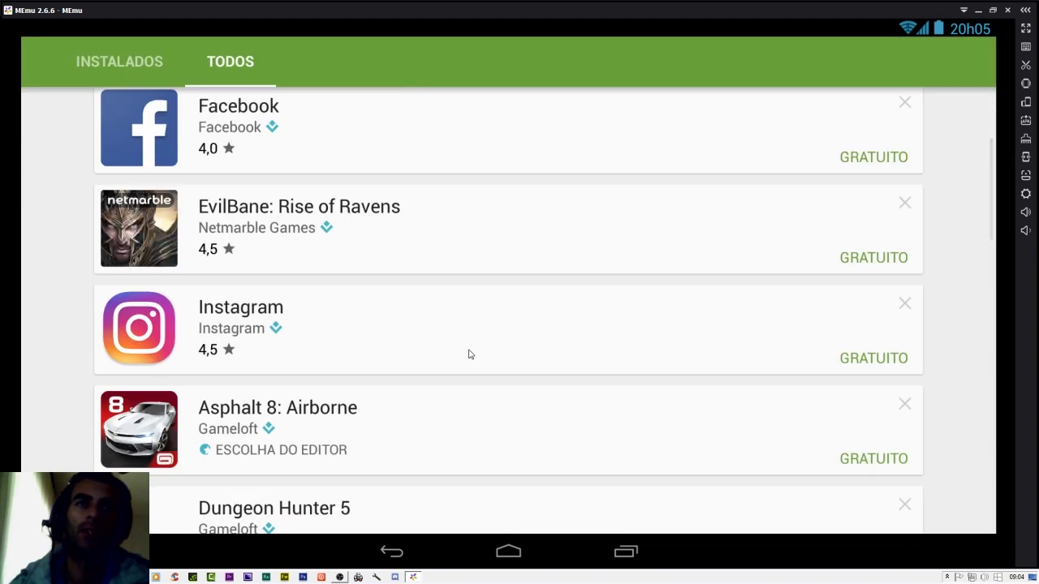
{"action": "scroll", "coordinate": [468, 354], "scroll_direction": "down", "scroll_amount": 6}
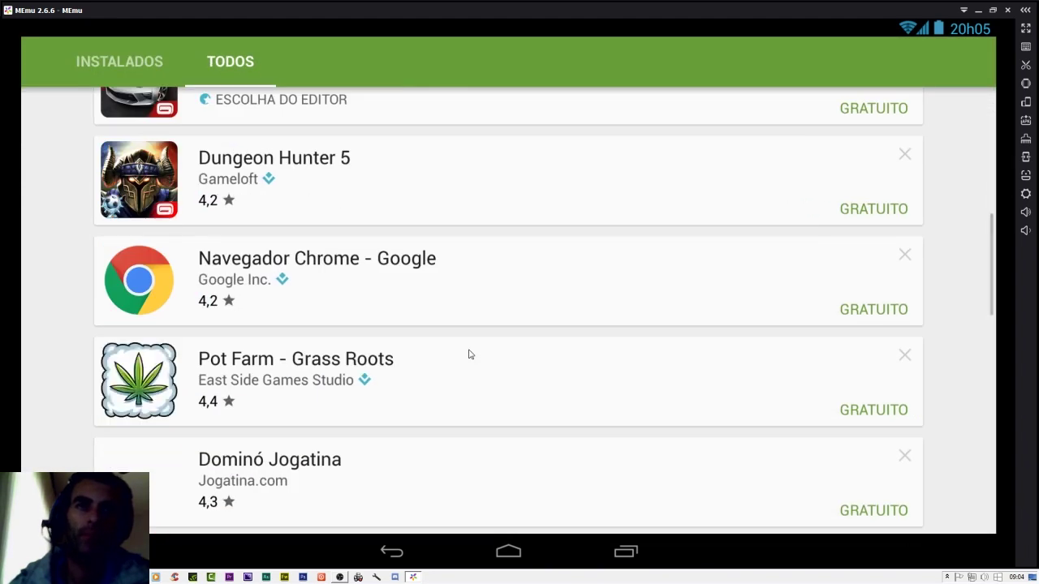
{"action": "scroll", "coordinate": [469, 353], "scroll_direction": "down", "scroll_amount": 5}
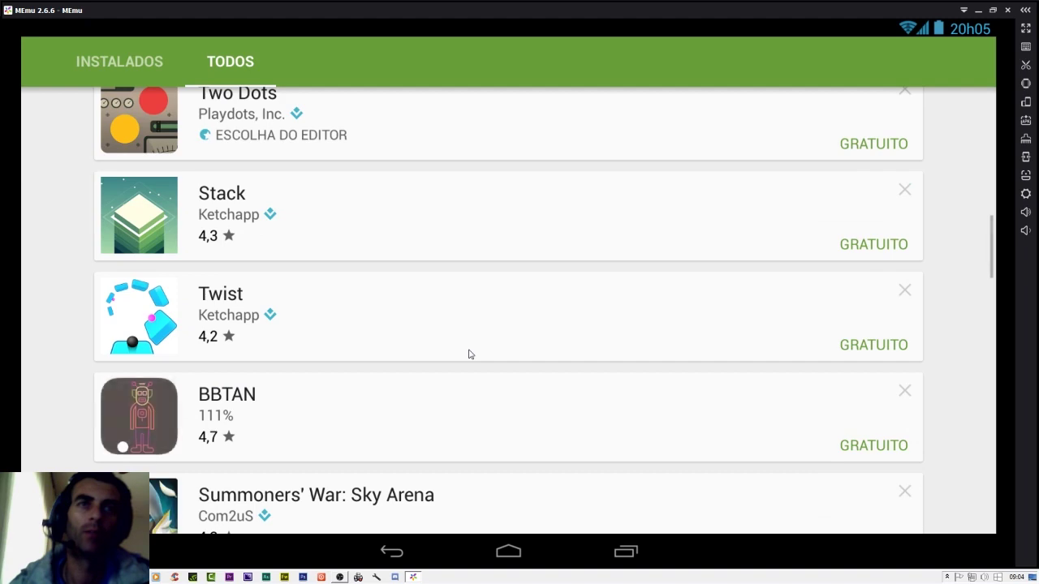
{"action": "scroll", "coordinate": [468, 354], "scroll_direction": "down", "scroll_amount": 2}
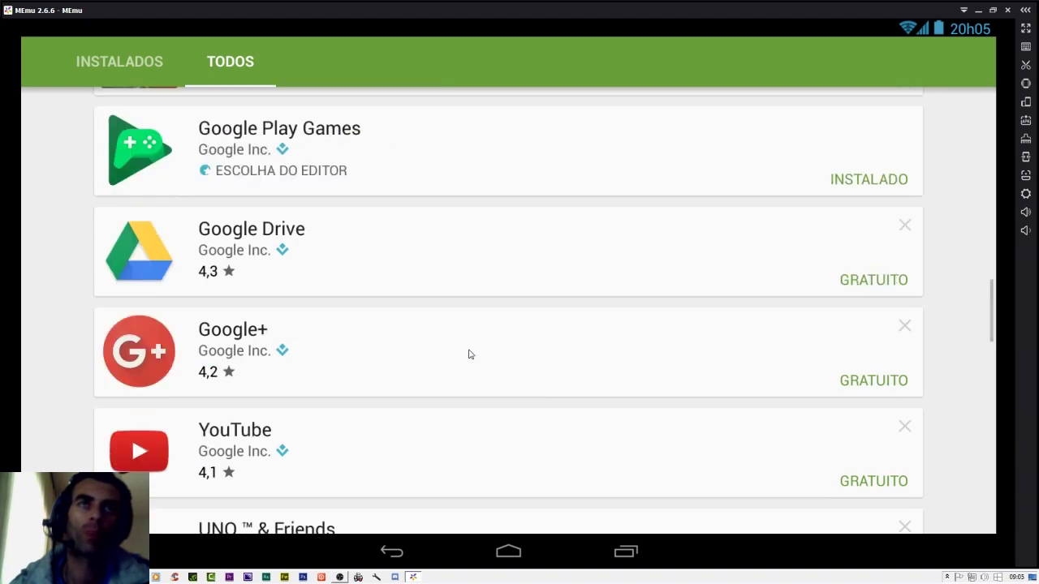
{"action": "scroll", "coordinate": [468, 353], "scroll_direction": "up", "scroll_amount": 3}
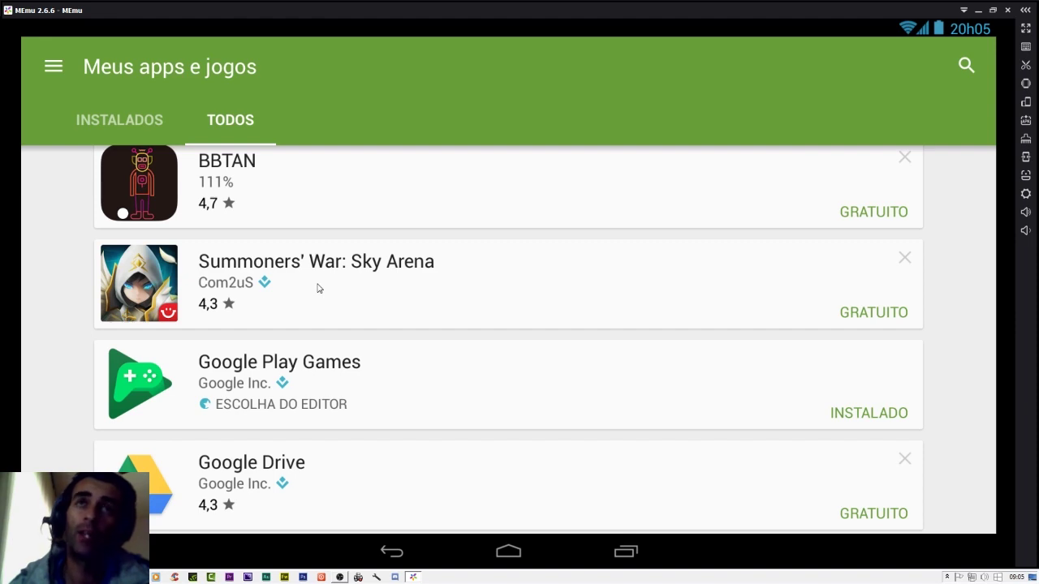
{"action": "scroll", "coordinate": [318, 288], "scroll_direction": "down", "scroll_amount": 6}
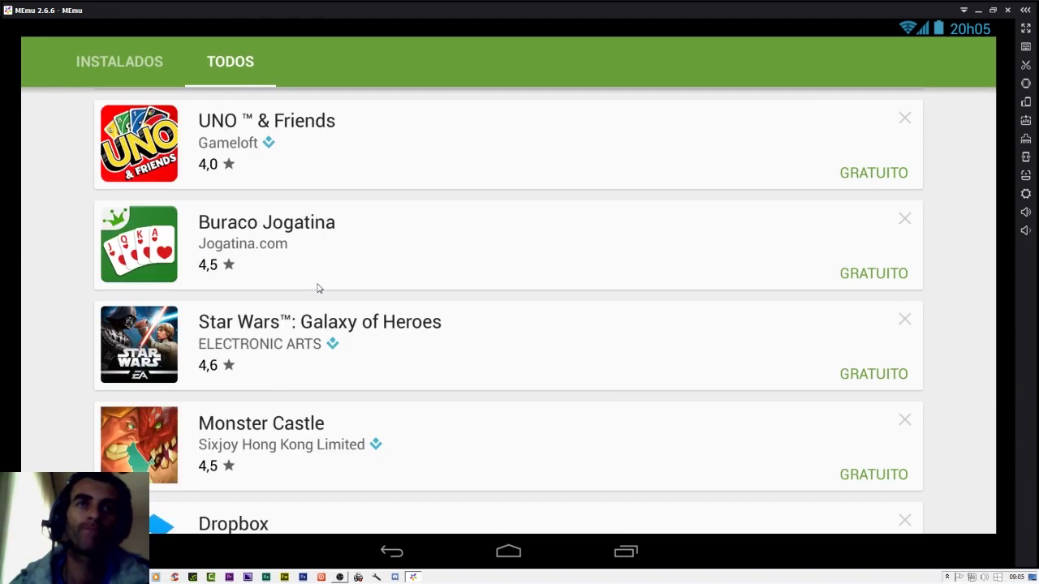
{"action": "scroll", "coordinate": [320, 311], "scroll_direction": "down", "scroll_amount": 5}
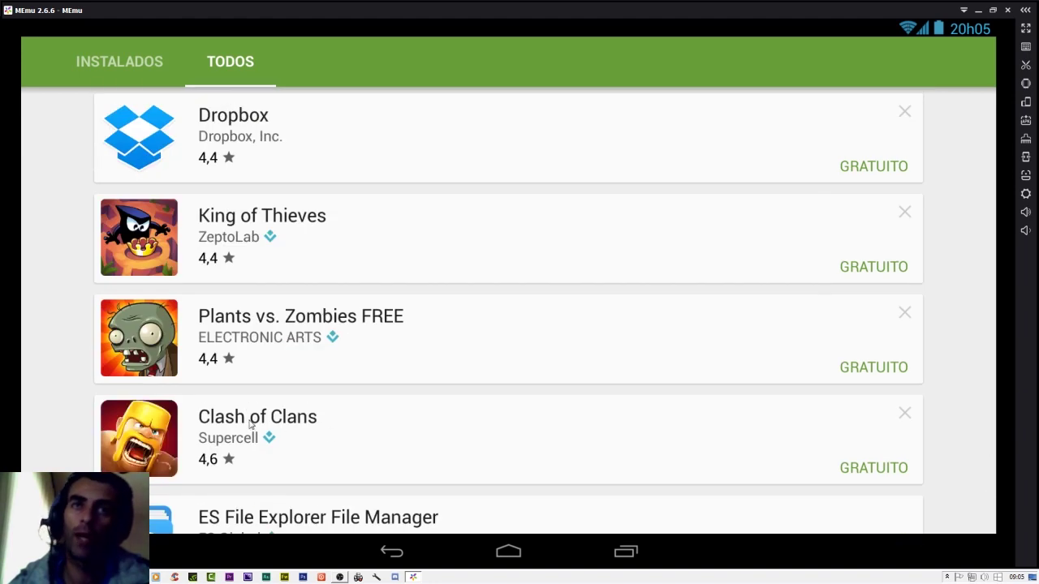
{"action": "left_click", "coordinate": [306, 433]}
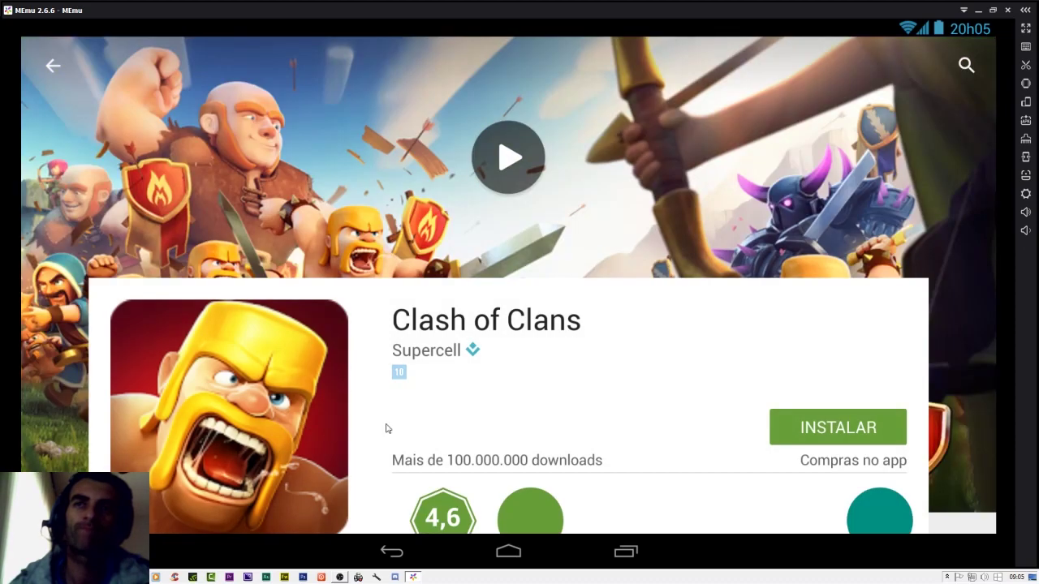
Install Clash of Clans with INSTALAR and ACEITAR, swipe the Play Store away, and launch the game.
{"action": "left_click", "coordinate": [778, 426]}
{"action": "left_click", "coordinate": [586, 398]}
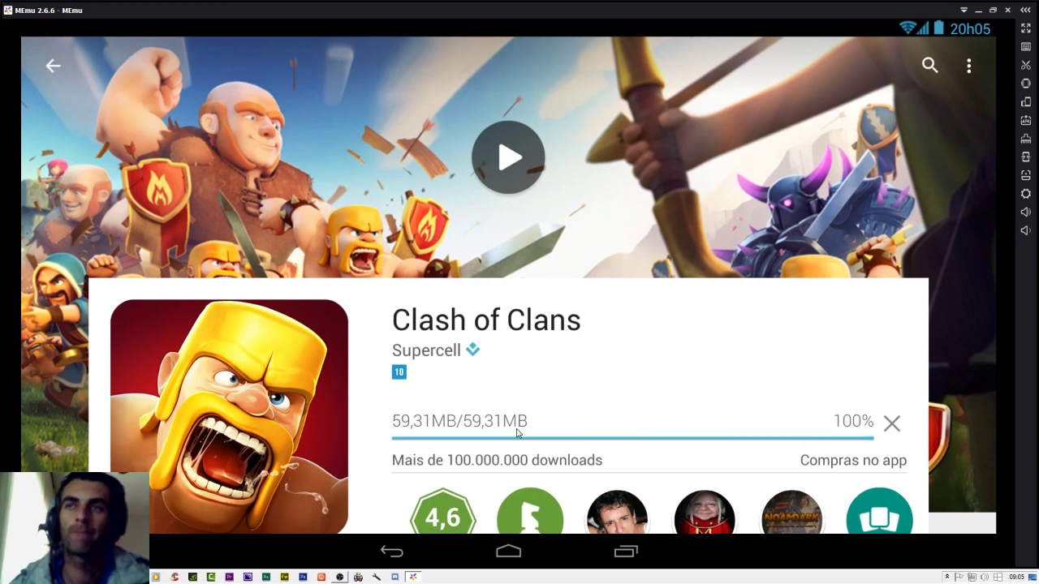
{"action": "left_click", "coordinate": [624, 551]}
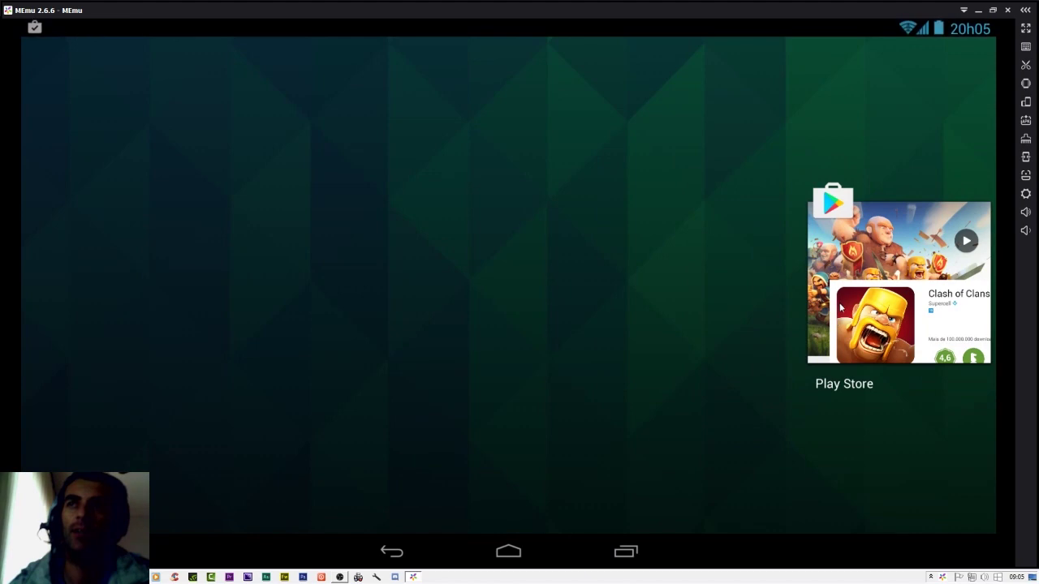
{"action": "left_click_drag", "start_coordinate": [841, 306], "coordinate": [822, 542]}
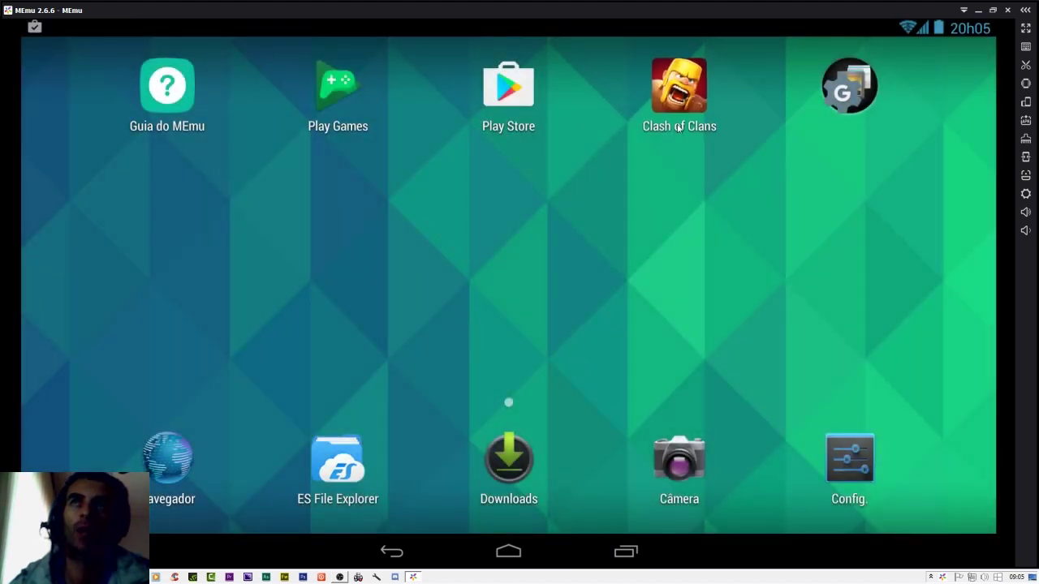
{"action": "left_click", "coordinate": [674, 92]}
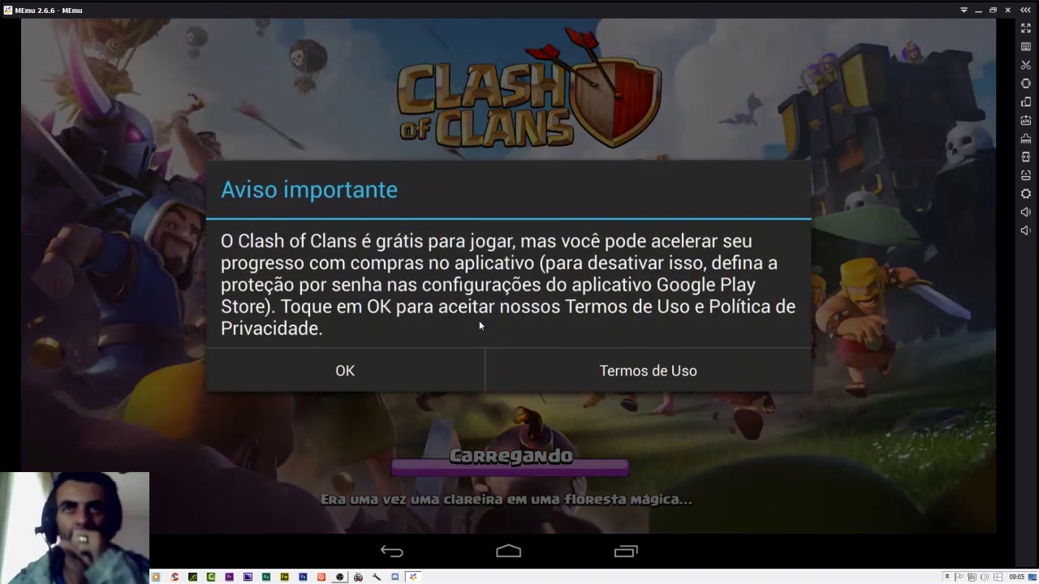
Accept the Aviso importante warning with OK and choose Carregar for the Town Hall 5 village.
{"action": "left_click", "coordinate": [361, 372]}
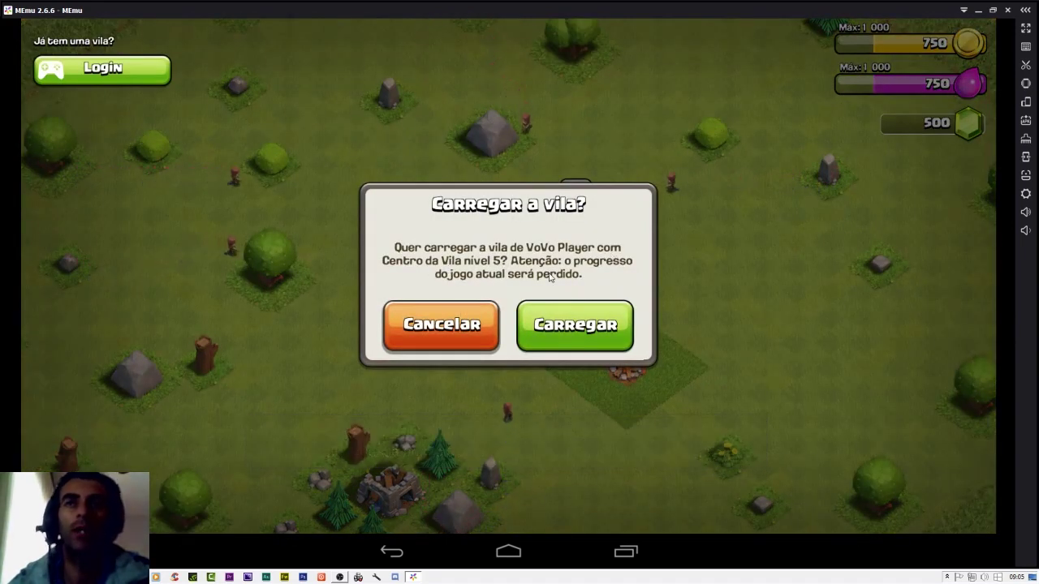
{"action": "left_click", "coordinate": [569, 326]}
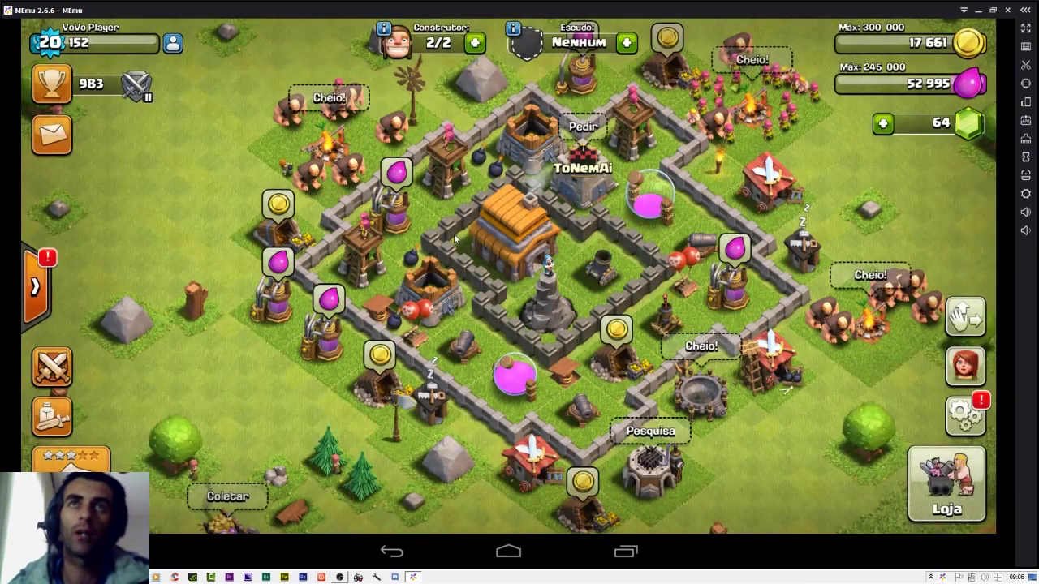
Collect gold and elixir from all the full village collectors.
{"action": "left_click", "coordinate": [396, 177]}
{"action": "left_click", "coordinate": [277, 212]}
{"action": "left_click", "coordinate": [276, 268]}
{"action": "left_click", "coordinate": [328, 300]}
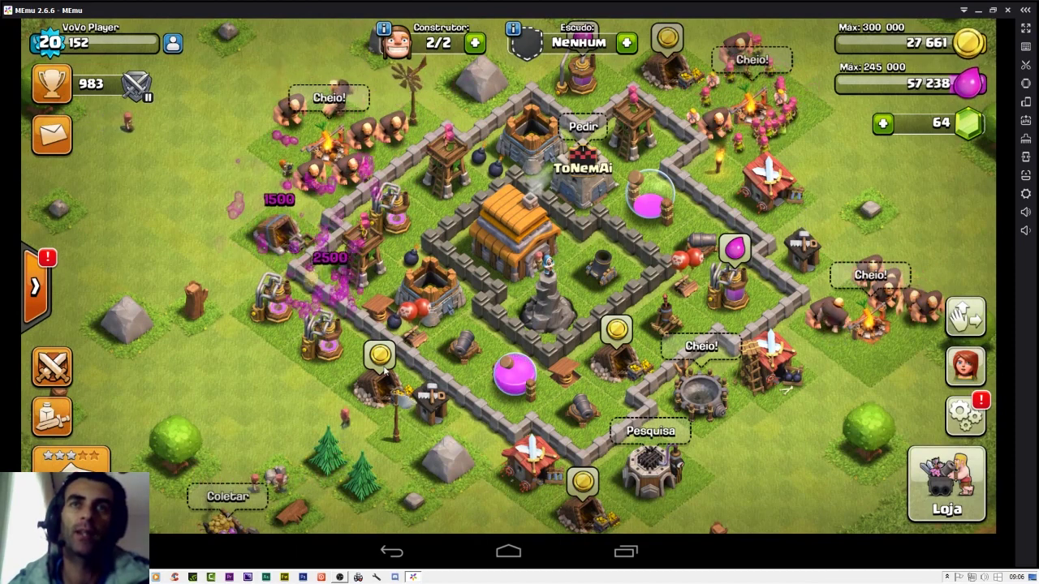
{"action": "left_click", "coordinate": [379, 355]}
{"action": "left_click", "coordinate": [582, 481]}
{"action": "left_click", "coordinate": [616, 329]}
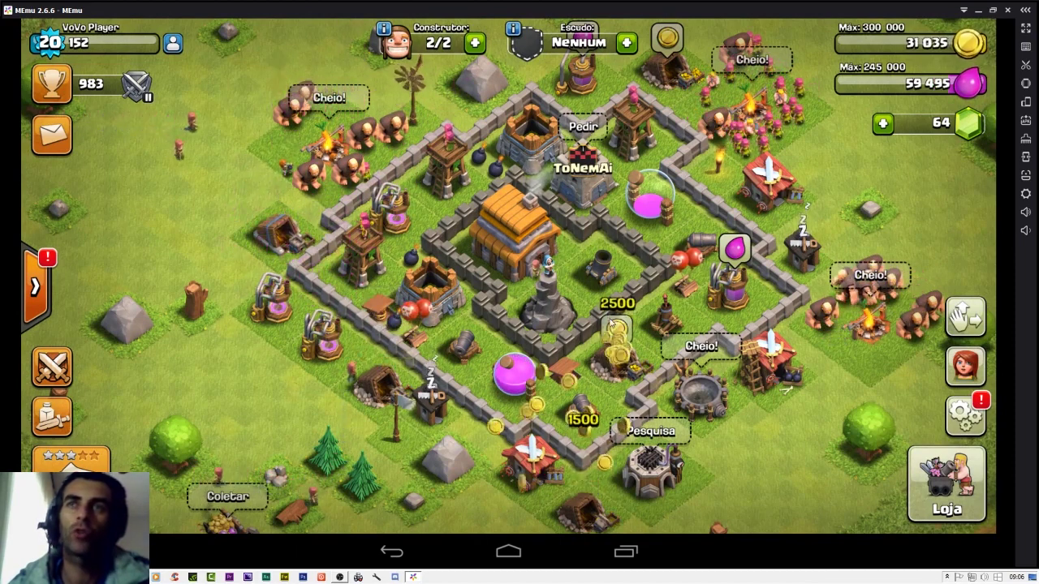
{"action": "left_click", "coordinate": [735, 248]}
{"action": "left_click", "coordinate": [667, 37]}
{"action": "left_click", "coordinate": [582, 69]}
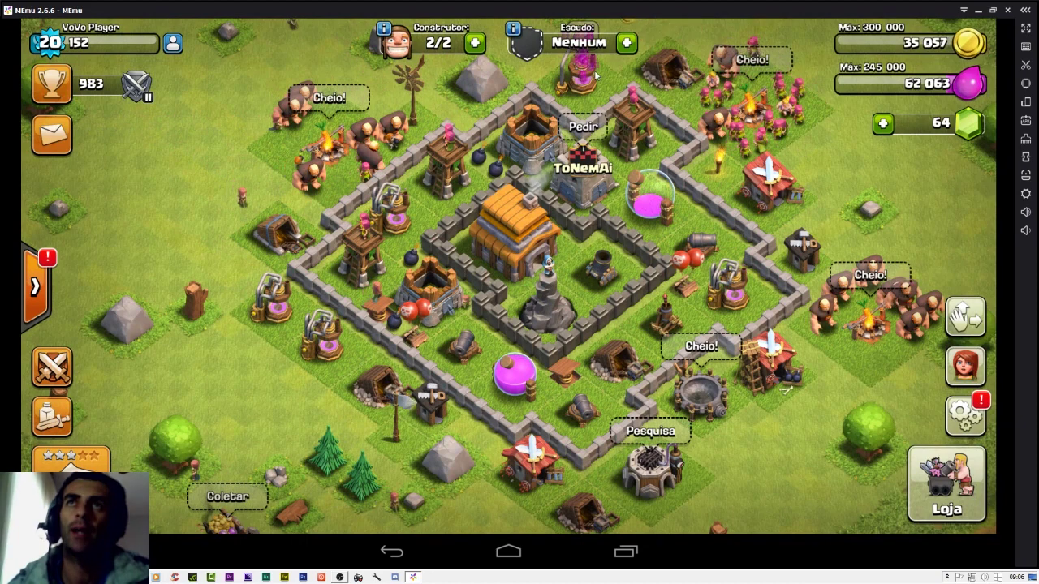
Open and close the clan chat, then collect the loot cart's resources with Coletar.
{"action": "left_click", "coordinate": [36, 301]}
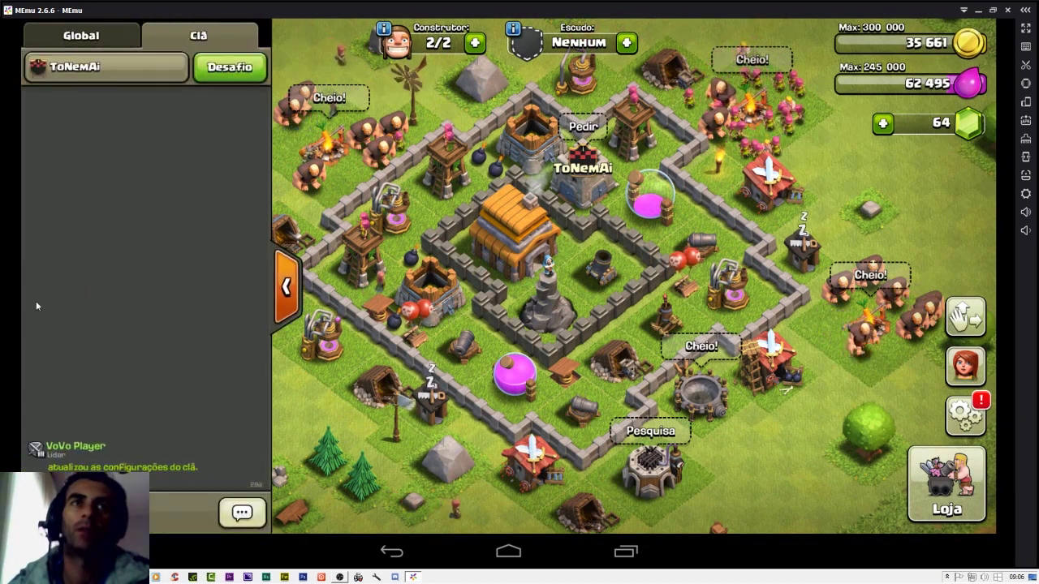
{"action": "left_click", "coordinate": [286, 287]}
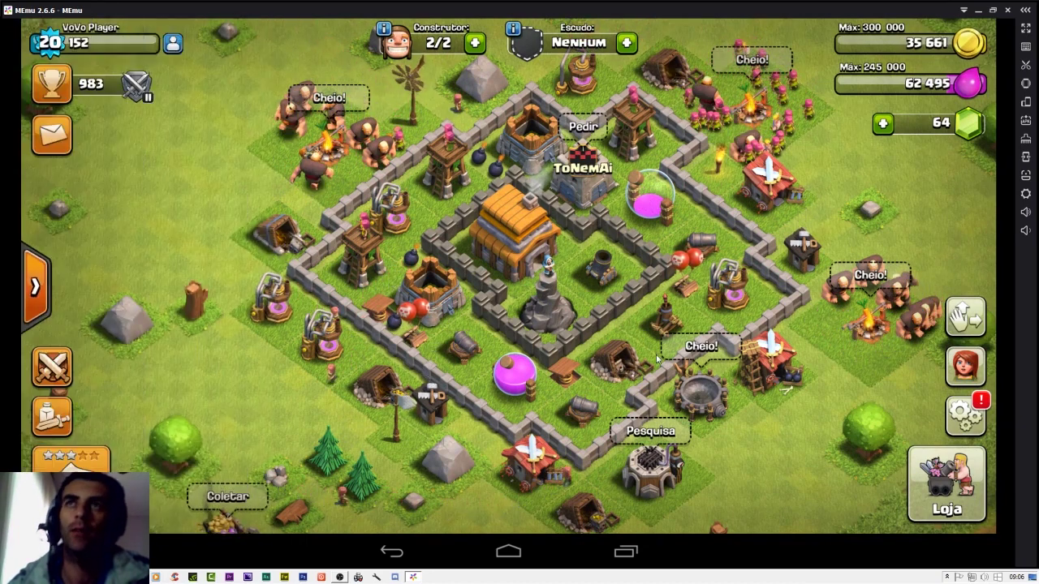
{"action": "left_click_drag", "start_coordinate": [649, 360], "coordinate": [594, 218]}
{"action": "left_click", "coordinate": [219, 425]}
{"action": "left_click", "coordinate": [511, 470]}
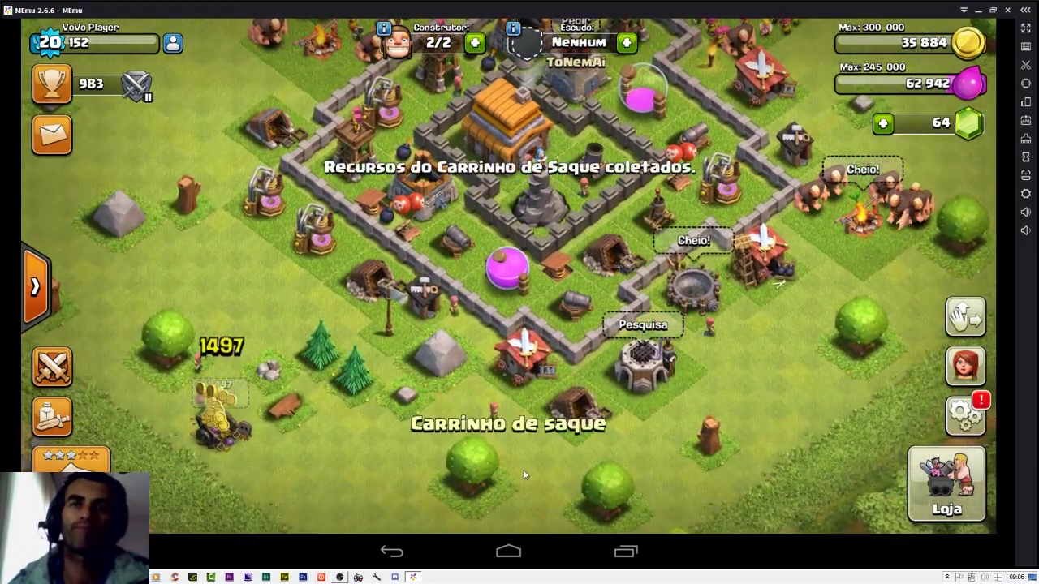
Select the Town Hall and Builder's Hut, then swipe Clash of Clans out of recent apps.
{"action": "left_click_drag", "start_coordinate": [663, 244], "coordinate": [470, 376]}
{"action": "left_click", "coordinate": [352, 299]}
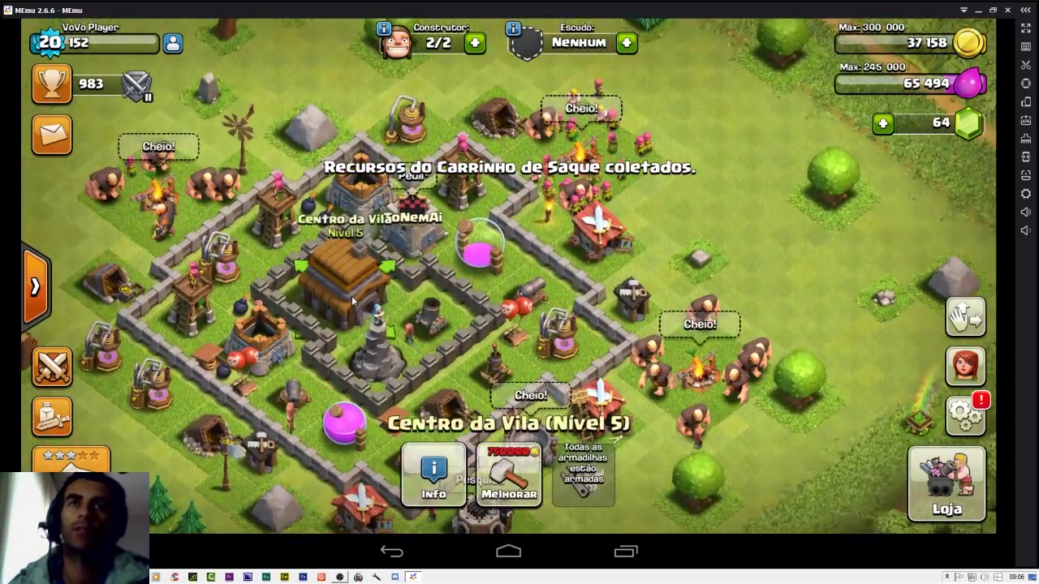
{"action": "left_click", "coordinate": [631, 297]}
{"action": "left_click_drag", "start_coordinate": [720, 211], "coordinate": [692, 422]}
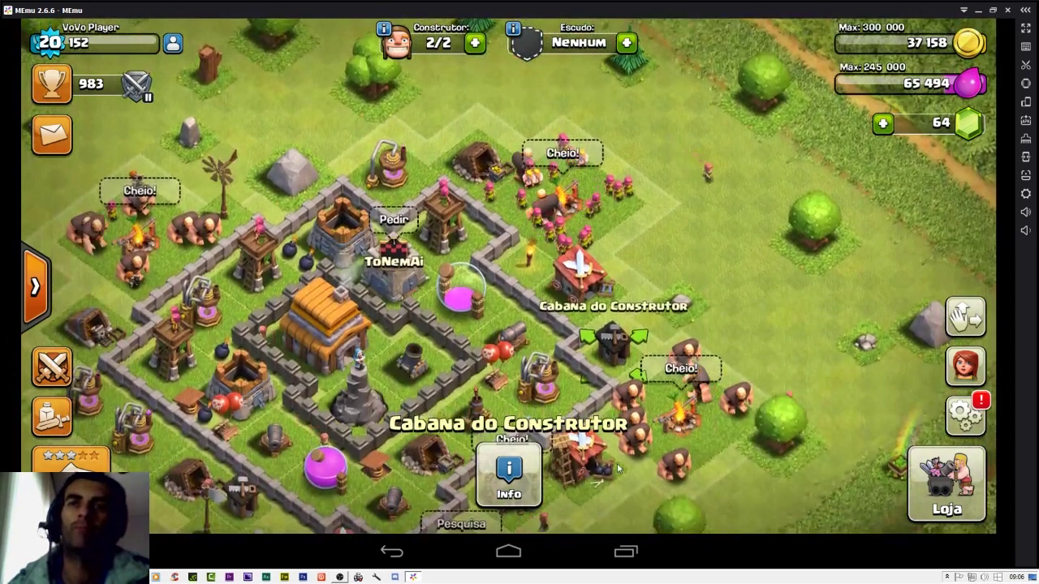
{"action": "left_click", "coordinate": [626, 552]}
{"action": "left_click_drag", "start_coordinate": [900, 401], "coordinate": [607, 373]}
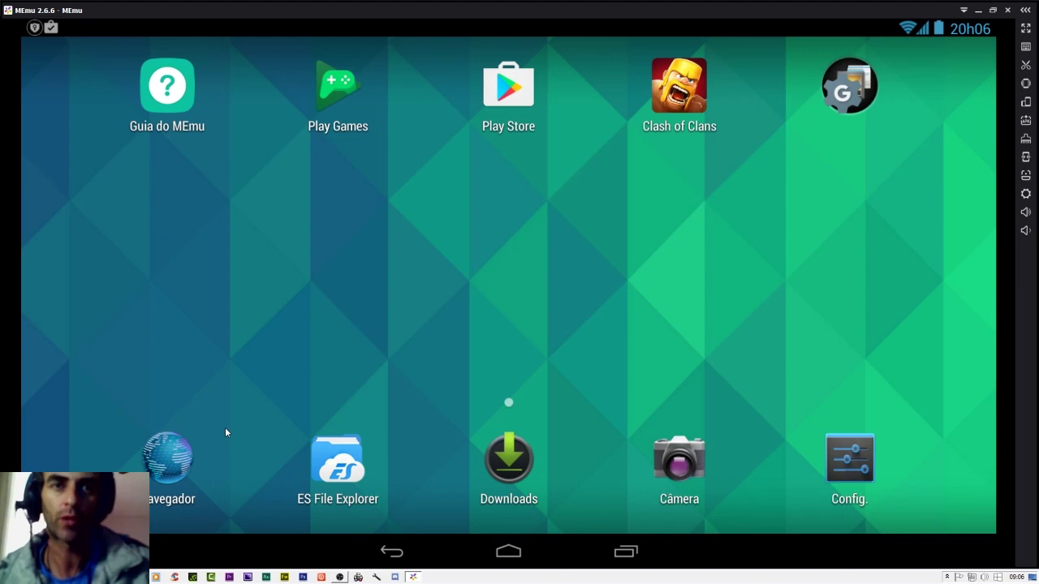
{"action": "key", "text": "alt+Tab"}
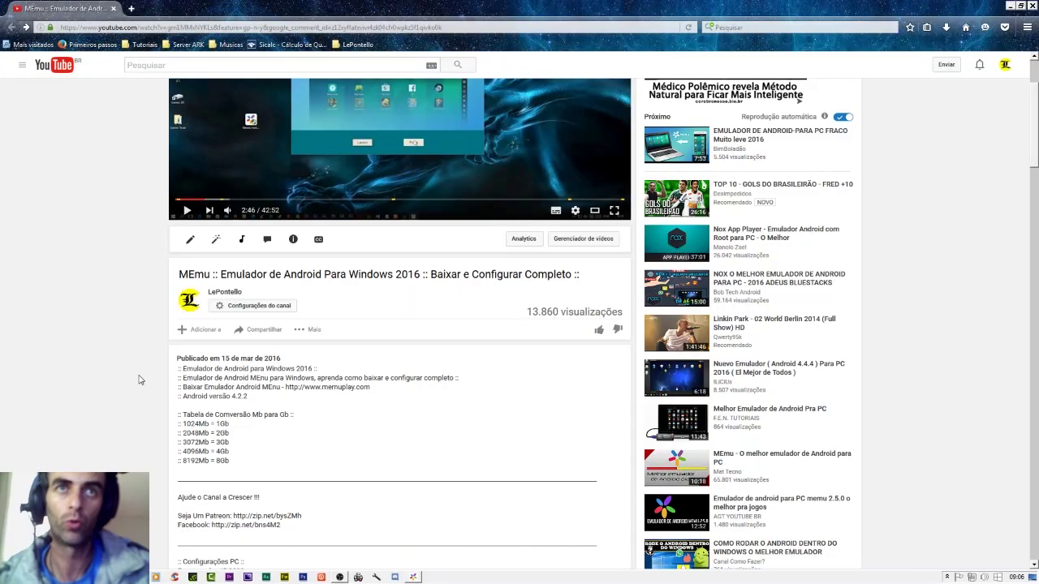
{"action": "scroll", "coordinate": [85, 363], "scroll_direction": "down", "scroll_amount": 2}
{"action": "scroll", "coordinate": [84, 363], "scroll_direction": "down", "scroll_amount": 10}
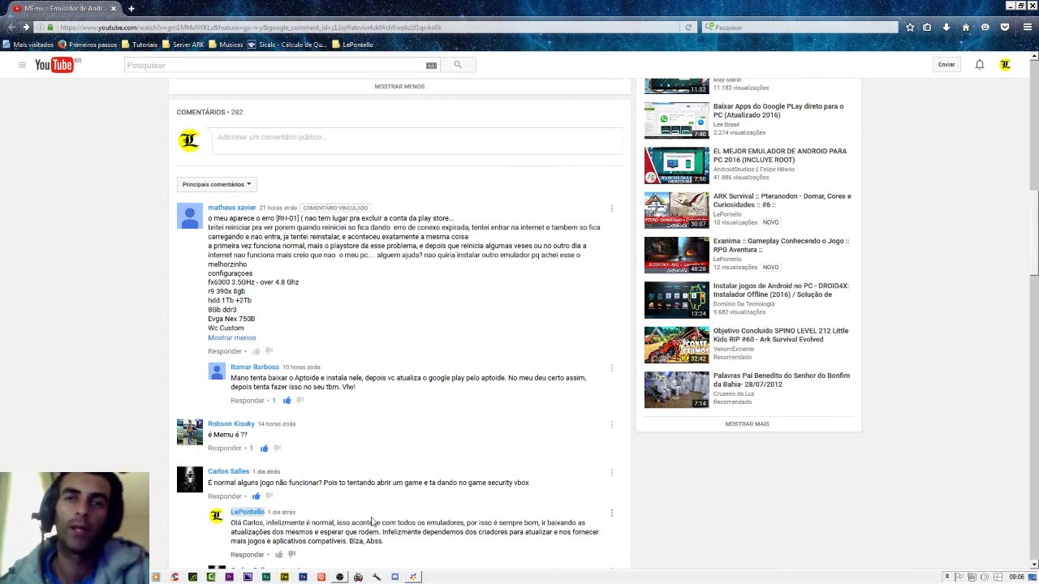
{"action": "left_click", "coordinate": [413, 577]}
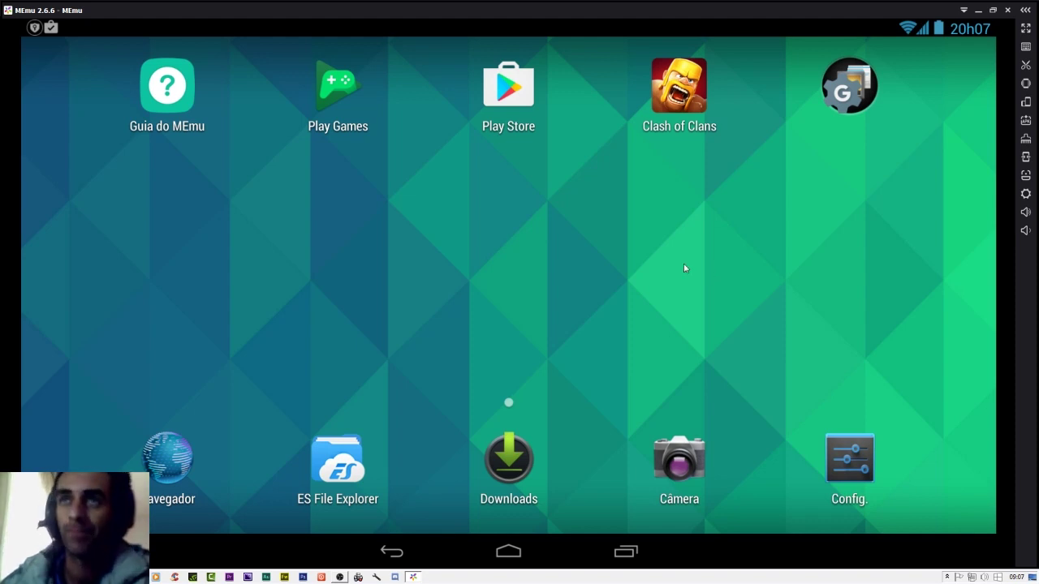
Open and dismiss MEmu's gear settings, then go to Config. > Contas > Google.
{"action": "left_click", "coordinate": [1026, 194]}
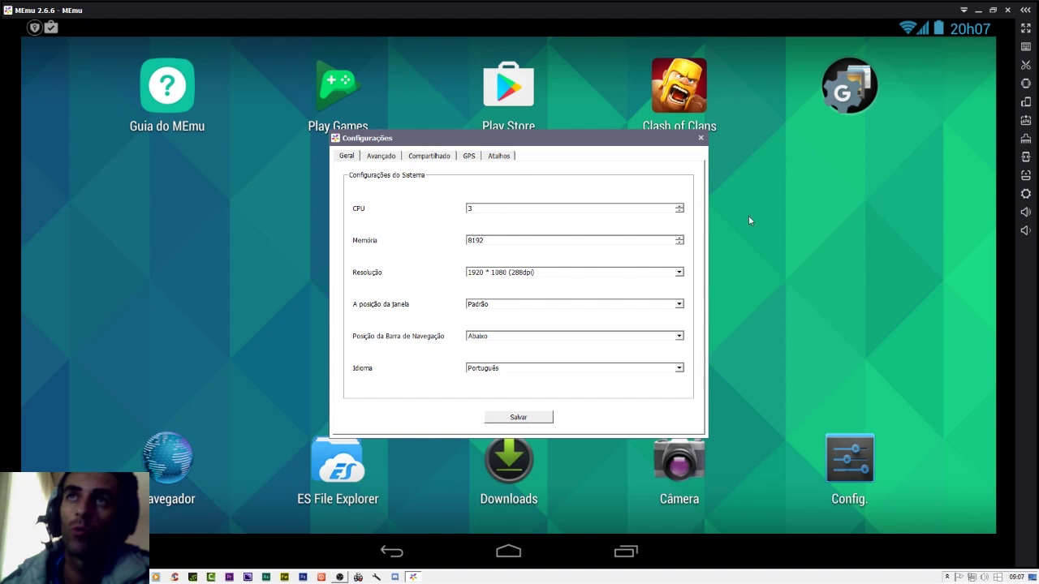
{"action": "left_click", "coordinate": [700, 138]}
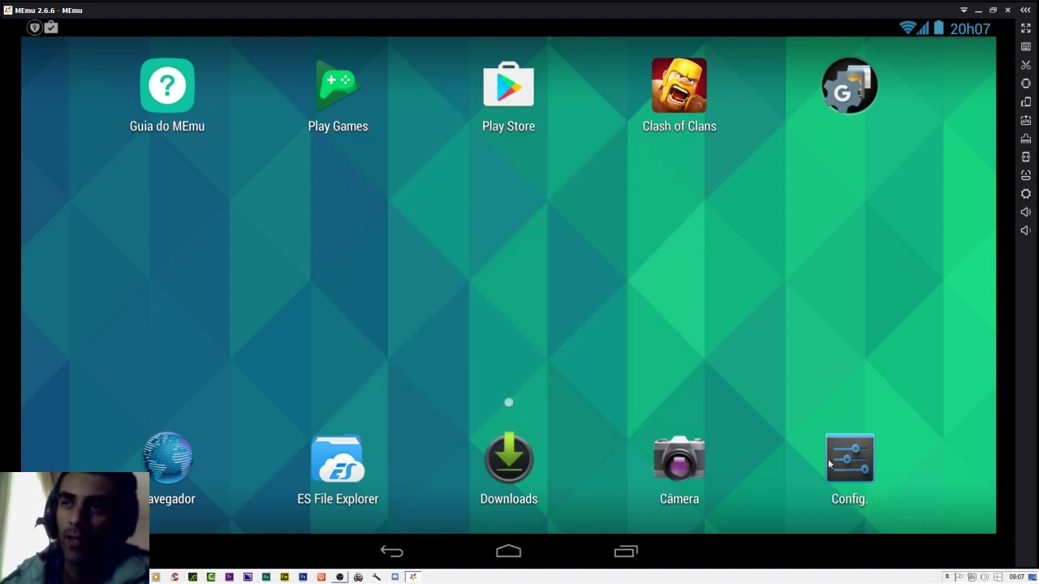
{"action": "left_click", "coordinate": [868, 439]}
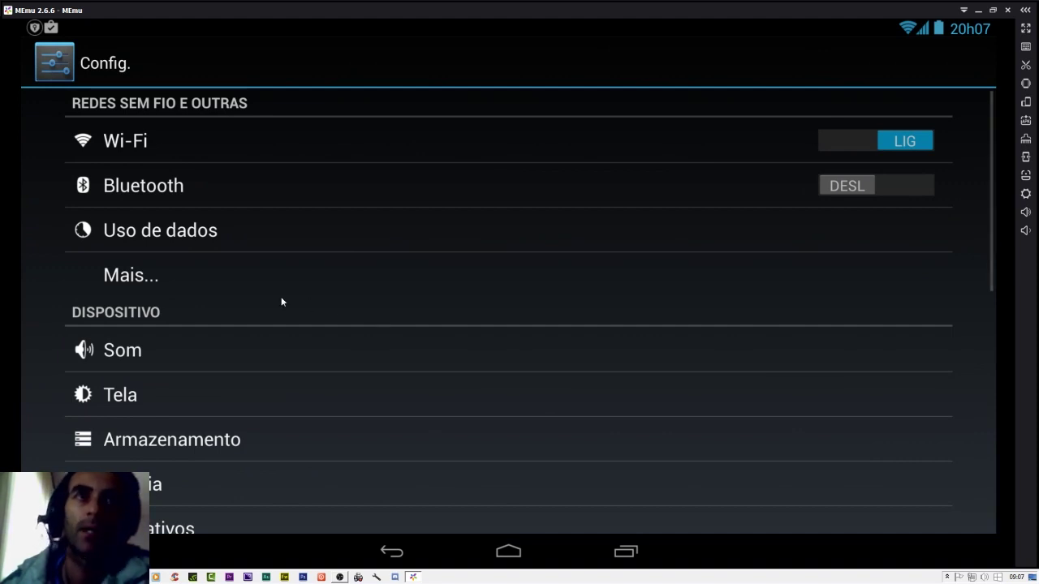
{"action": "scroll", "coordinate": [281, 301], "scroll_direction": "down", "scroll_amount": 6}
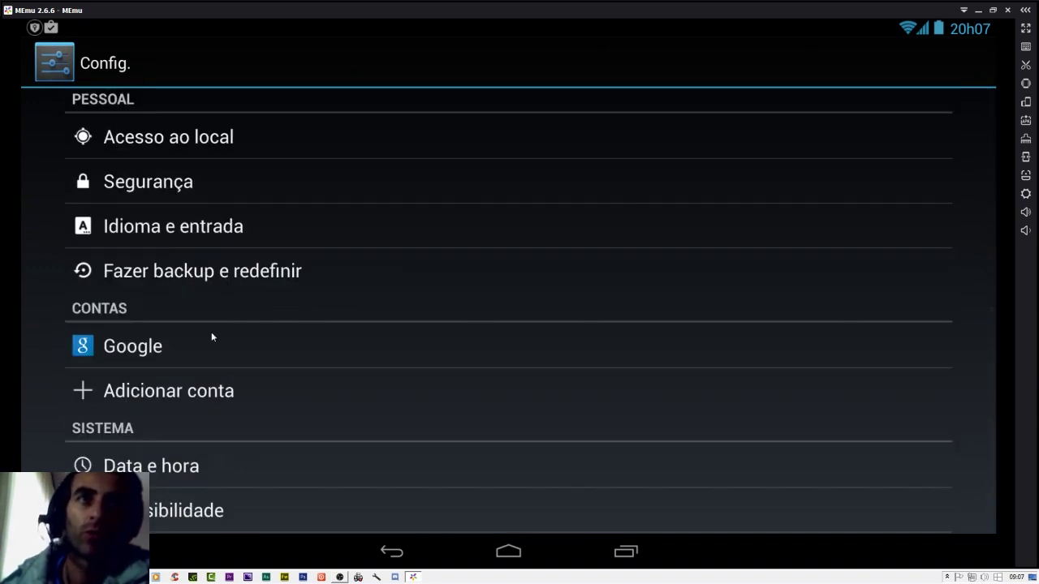
{"action": "left_click", "coordinate": [140, 347]}
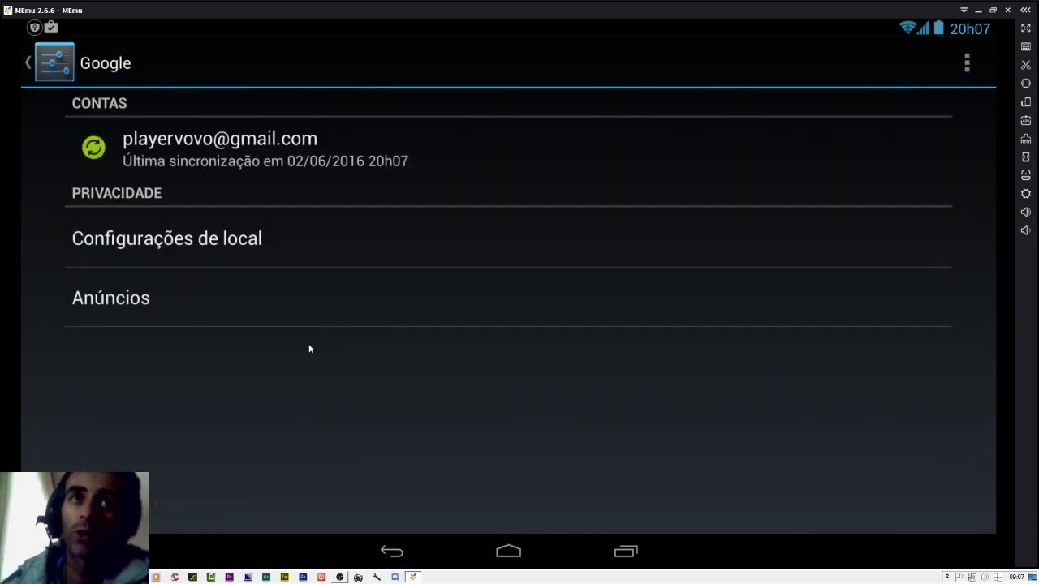
Check the account's sync details, then return to the Google account settings page.
{"action": "left_click", "coordinate": [96, 154]}
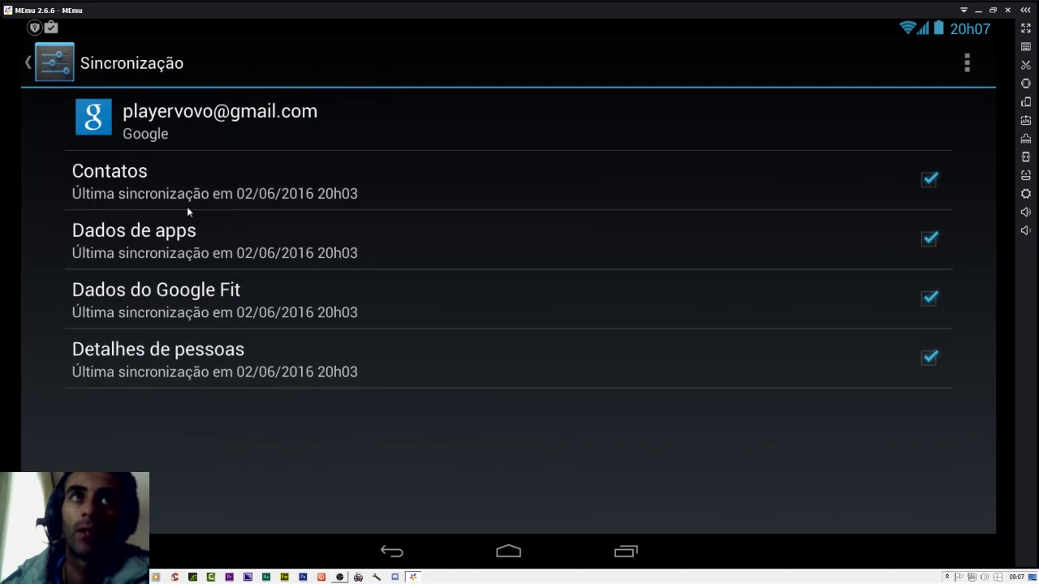
{"action": "left_click", "coordinate": [26, 71]}
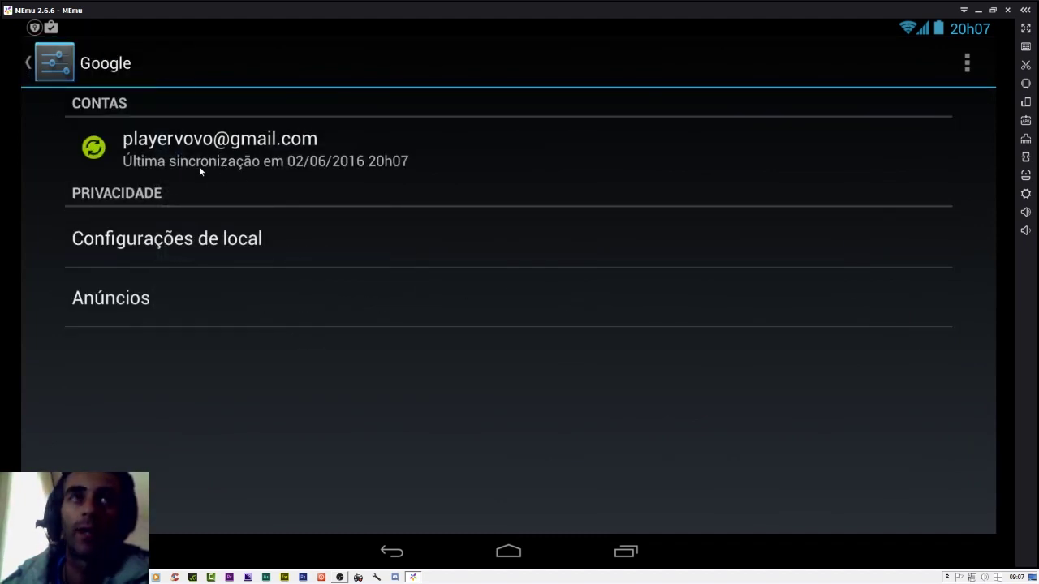
{"action": "left_click", "coordinate": [27, 71]}
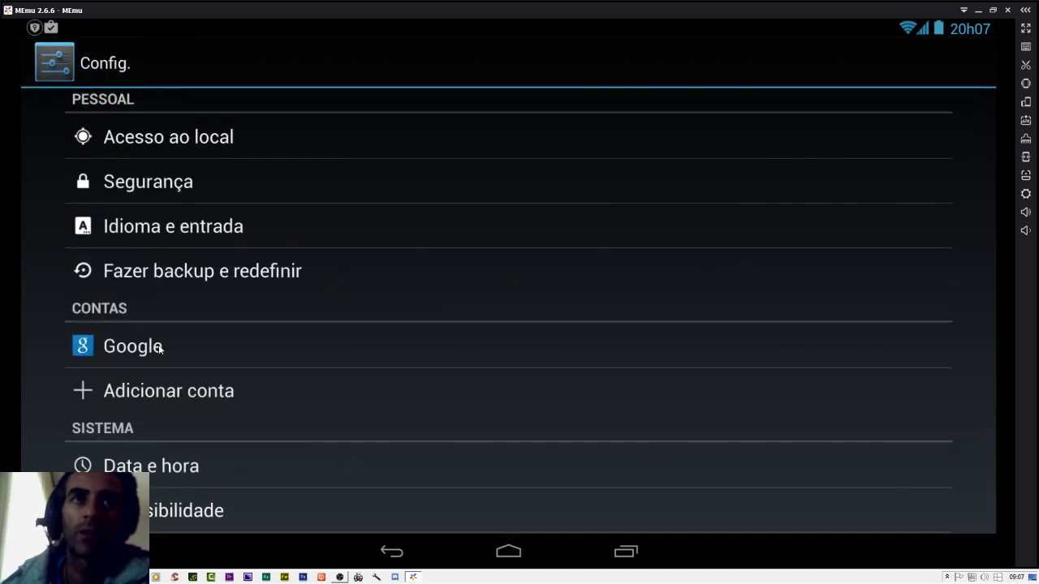
{"action": "left_click", "coordinate": [160, 347]}
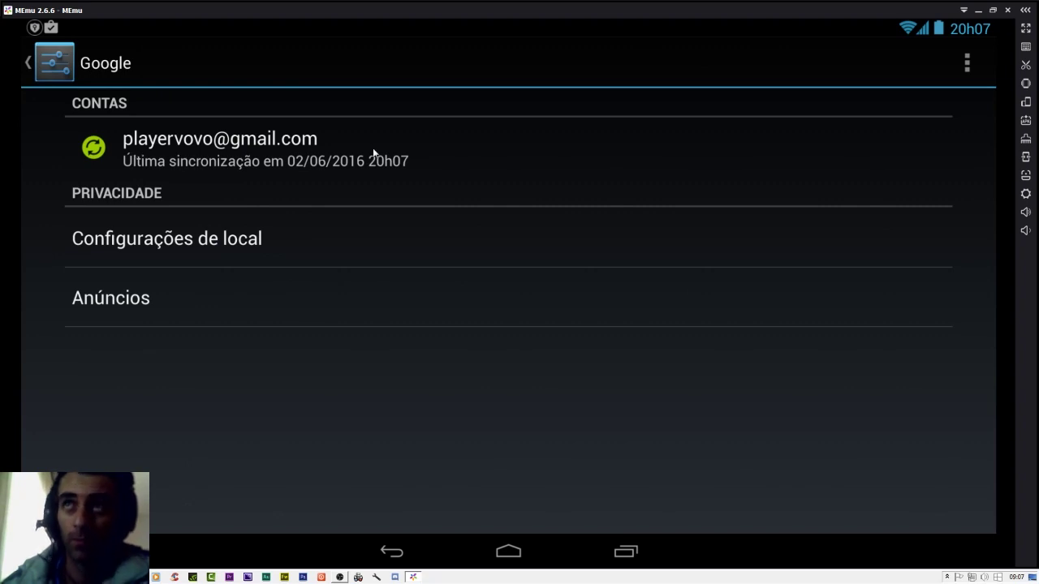
Run Sincronizar agora three times until sync succeeds, then view the Sincronização page.
{"action": "left_click", "coordinate": [967, 65]}
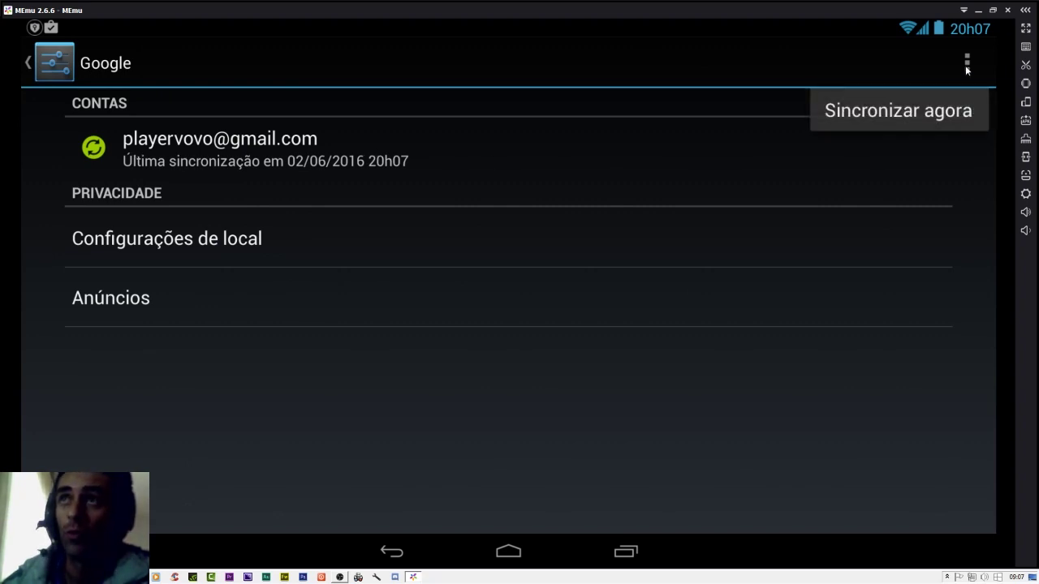
{"action": "left_click", "coordinate": [907, 114]}
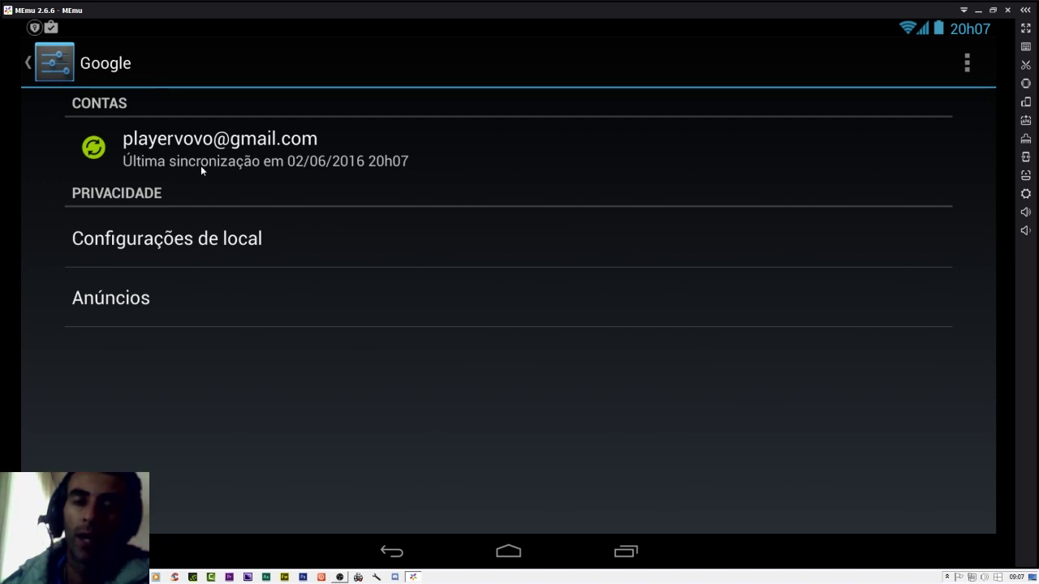
{"action": "left_click", "coordinate": [966, 62]}
{"action": "left_click", "coordinate": [907, 109]}
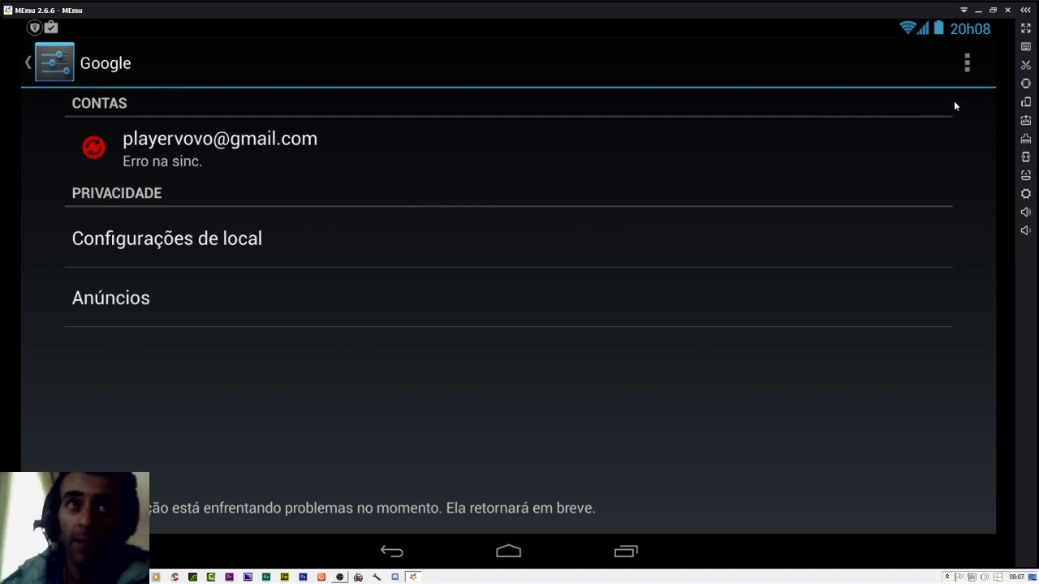
{"action": "left_click", "coordinate": [967, 63]}
{"action": "left_click", "coordinate": [928, 115]}
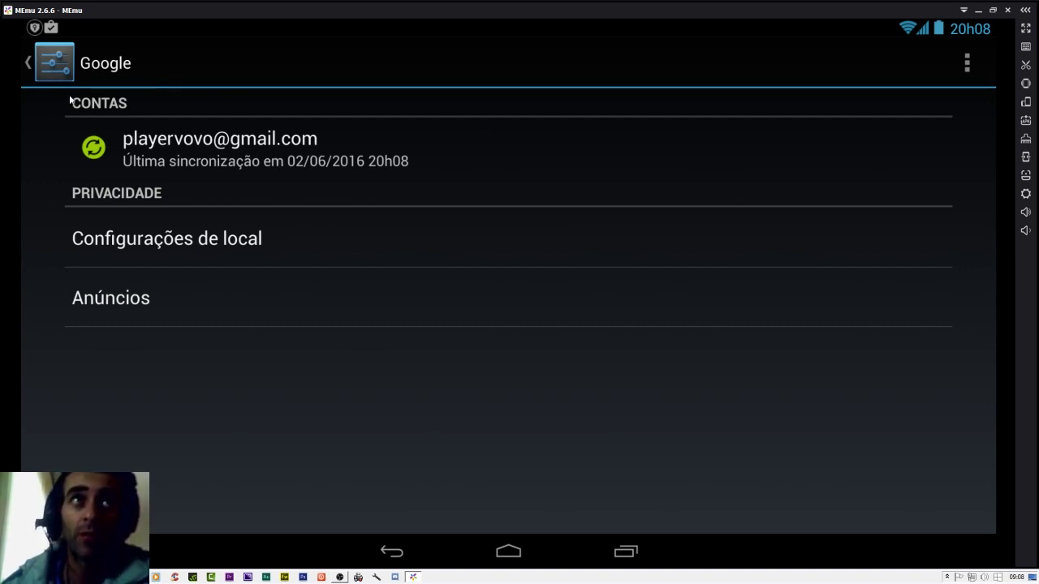
{"action": "left_click", "coordinate": [184, 150]}
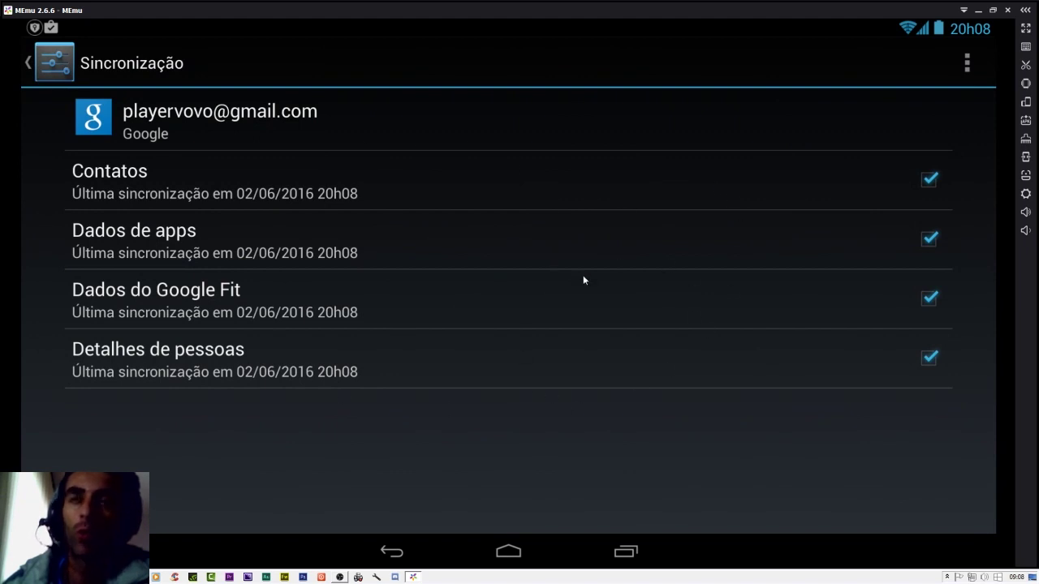
Check the synced account's options, then return to the main settings list.
{"action": "left_click", "coordinate": [971, 63]}
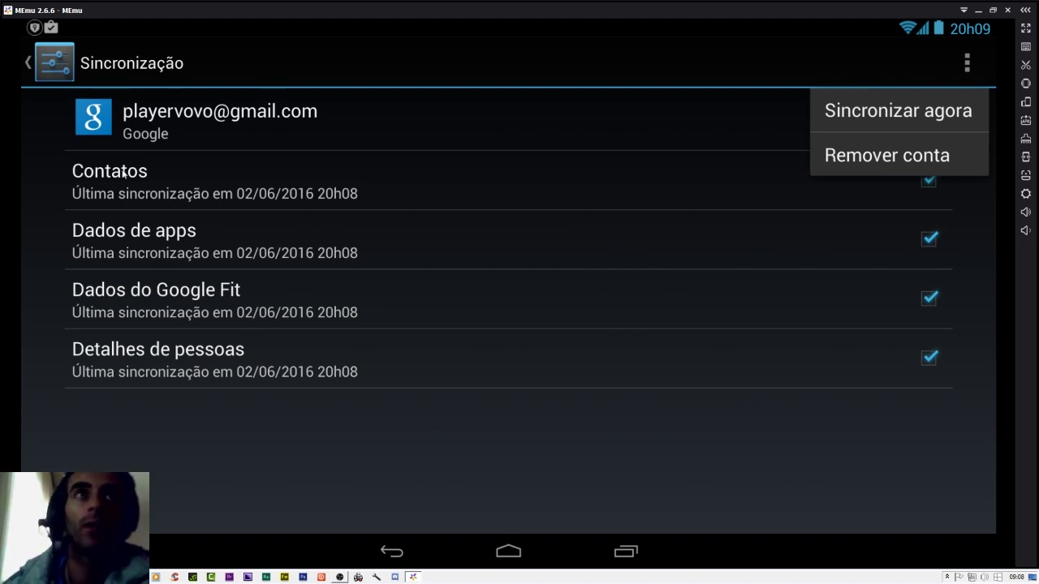
{"action": "left_click", "coordinate": [35, 69]}
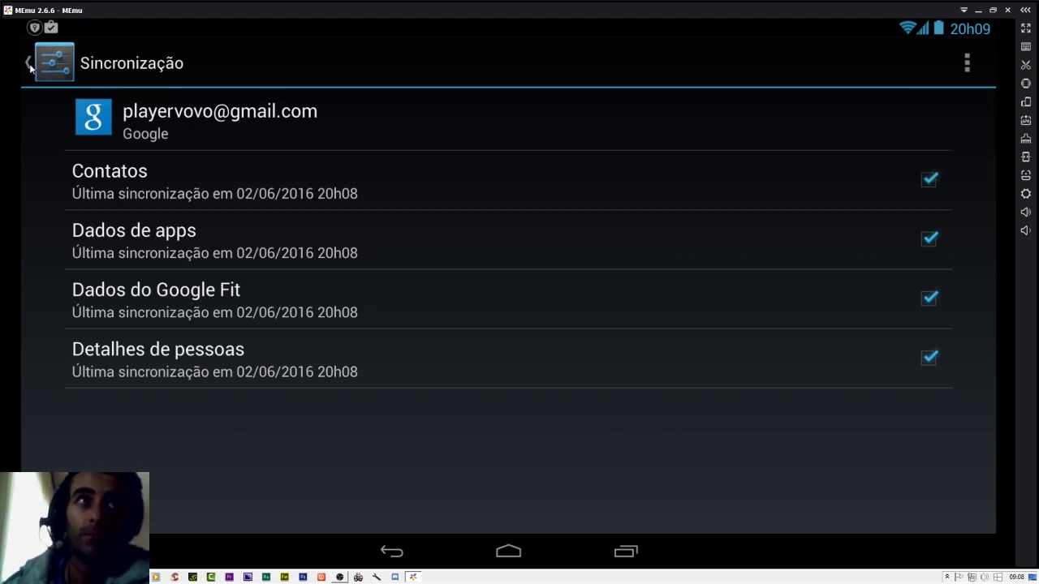
{"action": "left_click", "coordinate": [31, 68]}
{"action": "left_click", "coordinate": [30, 68]}
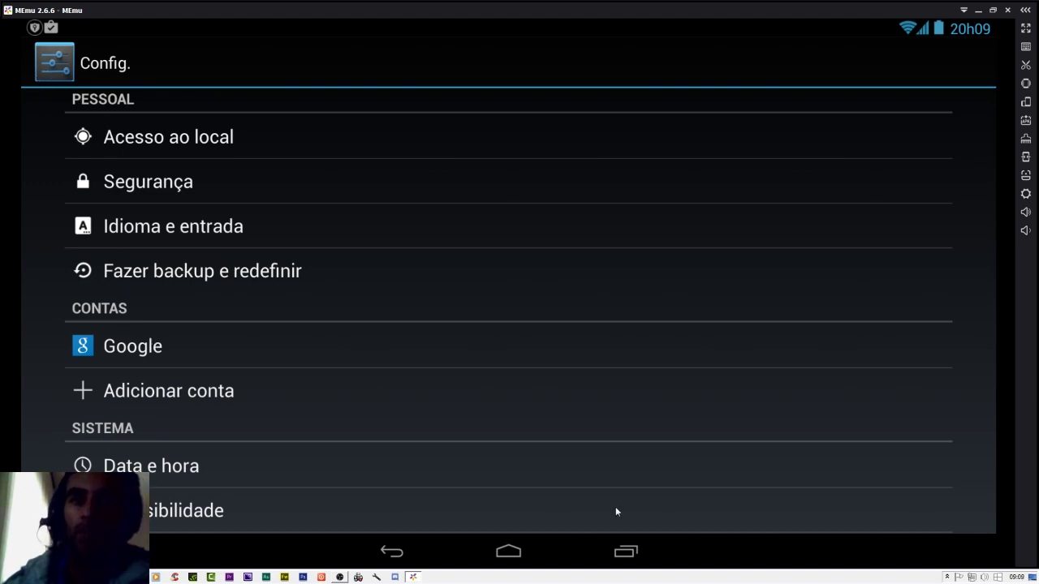
{"action": "left_click", "coordinate": [244, 346]}
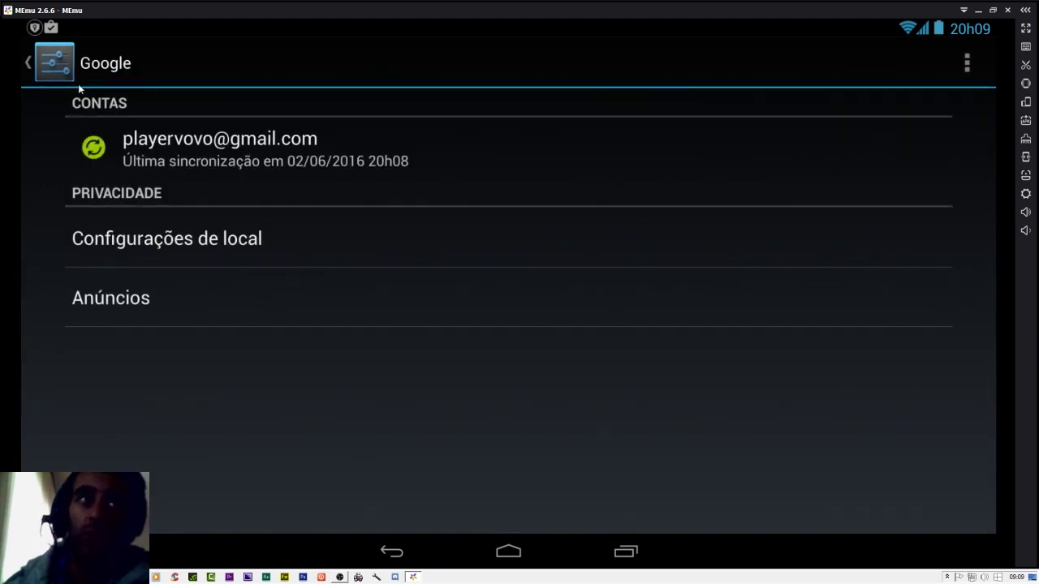
{"action": "left_click", "coordinate": [46, 71]}
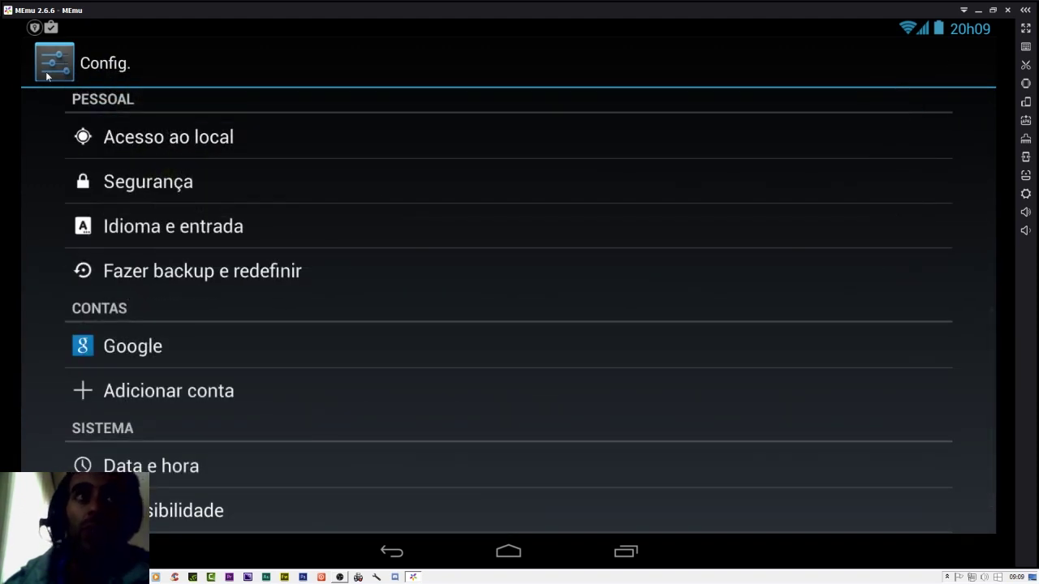
Swipe Config. out of Recent Apps and relaunch the settings app from the home screen.
{"action": "left_click", "coordinate": [626, 551]}
{"action": "left_click_drag", "start_coordinate": [853, 395], "coordinate": [880, 467]}
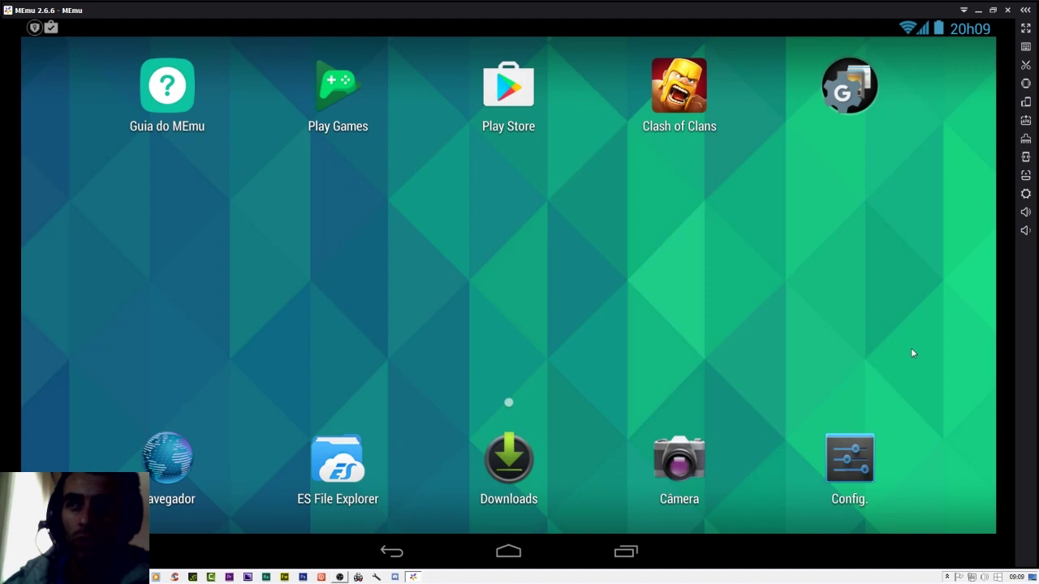
{"action": "left_click", "coordinate": [840, 468]}
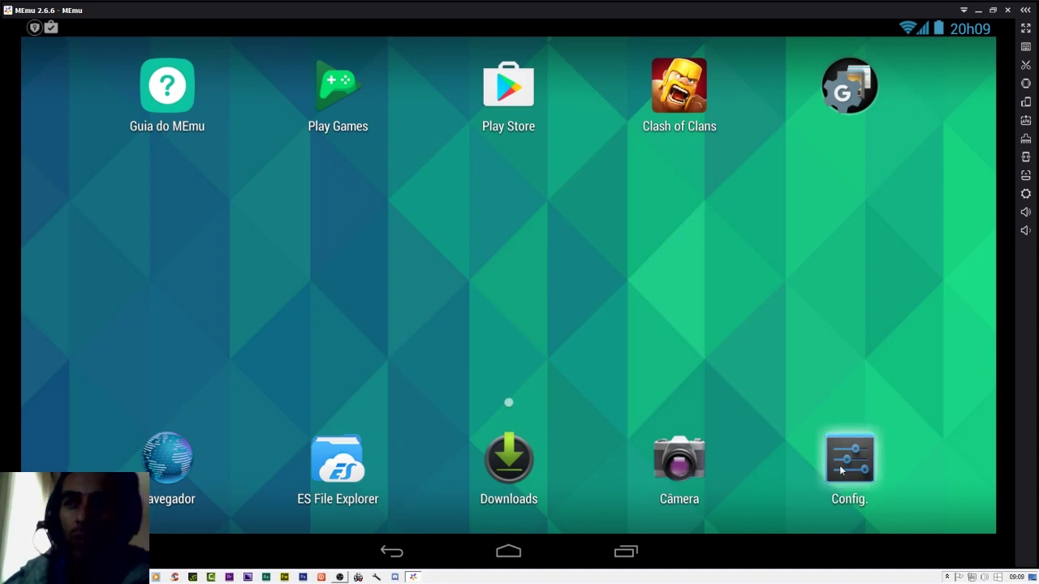
Open Google Play Store's app info under Aplicativos and review its 4,27MB cache.
{"action": "scroll", "coordinate": [172, 325], "scroll_direction": "down", "scroll_amount": 3}
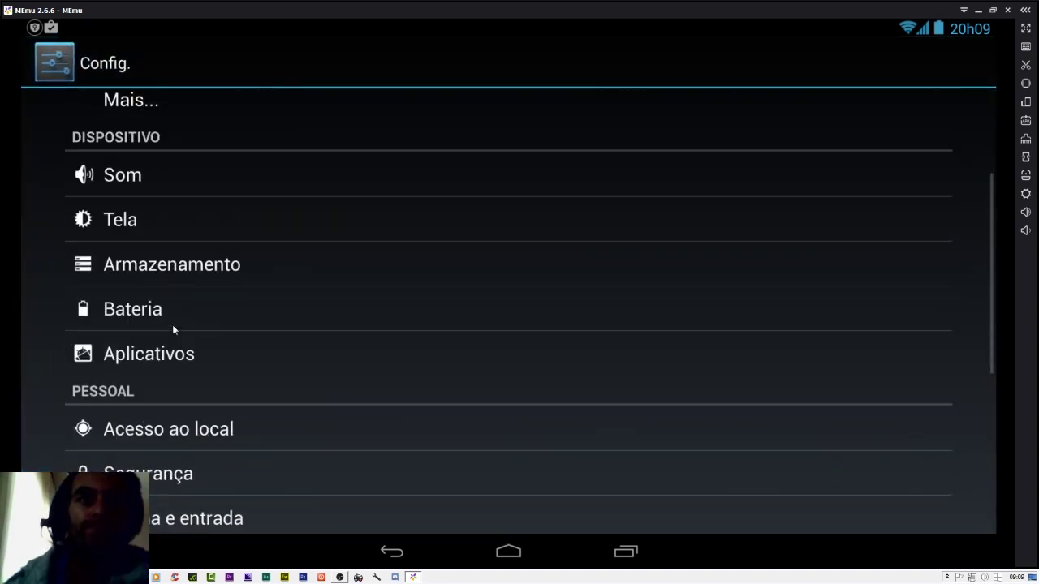
{"action": "scroll", "coordinate": [221, 240], "scroll_direction": "up", "scroll_amount": 3}
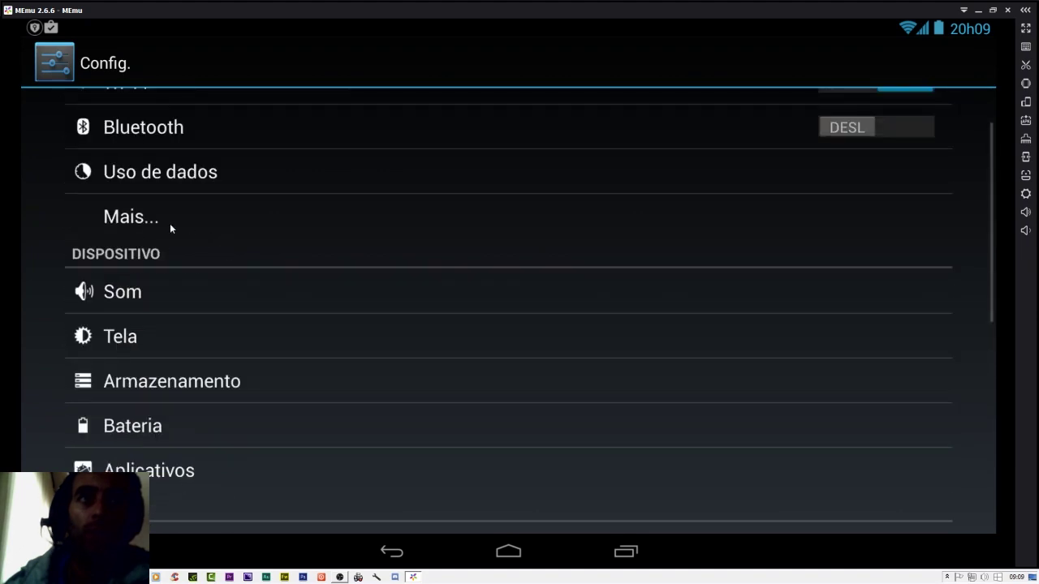
{"action": "scroll", "coordinate": [175, 227], "scroll_direction": "down", "scroll_amount": 2}
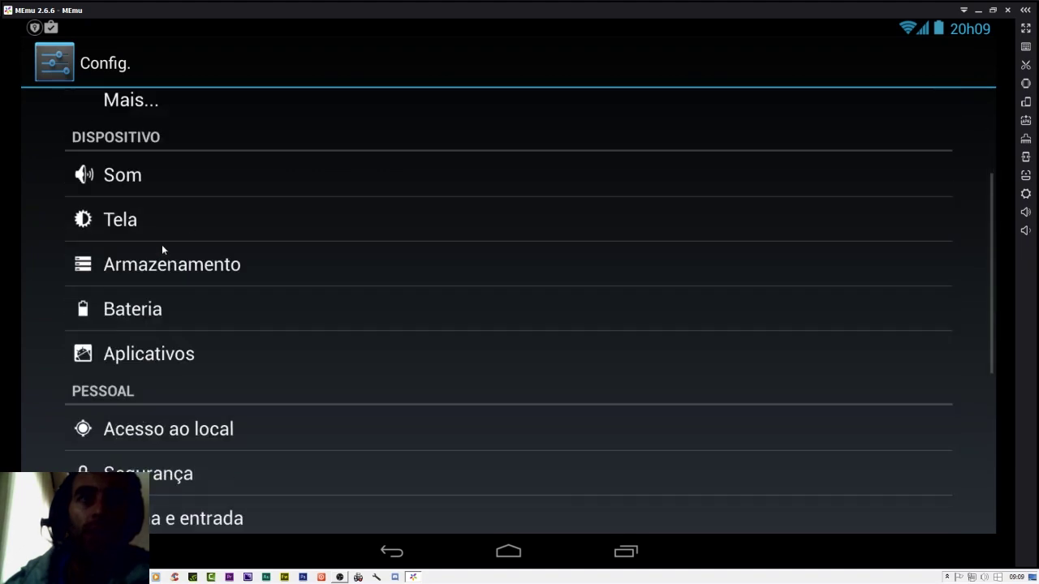
{"action": "left_click", "coordinate": [146, 354]}
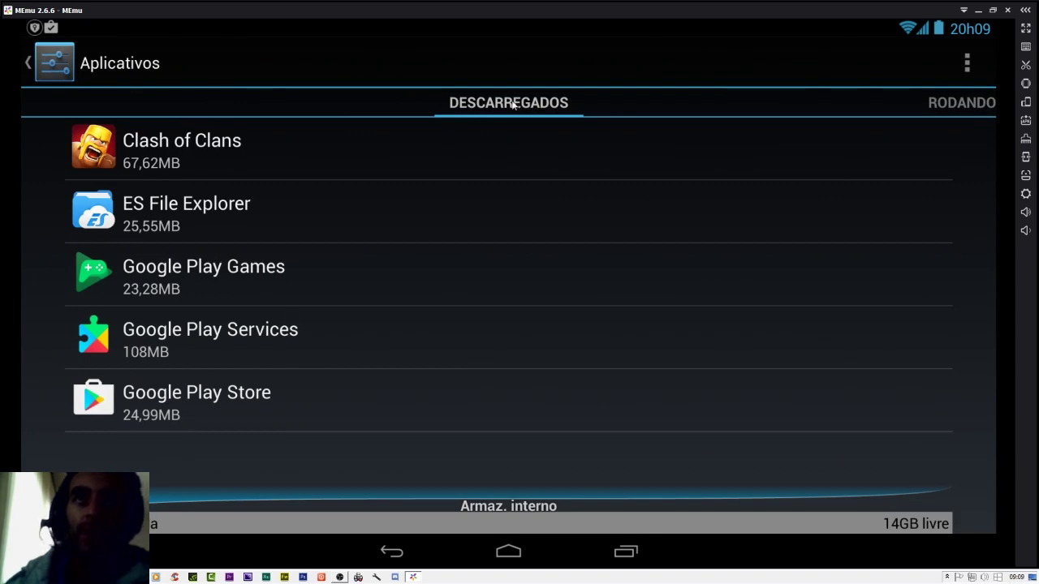
{"action": "left_click", "coordinate": [163, 401]}
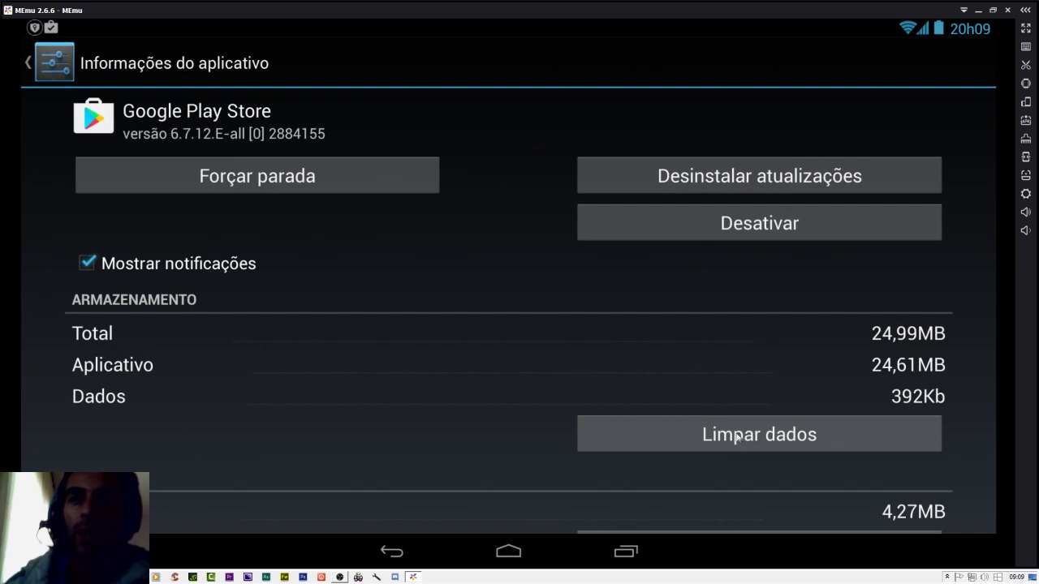
{"action": "scroll", "coordinate": [728, 408], "scroll_direction": "down", "scroll_amount": 3}
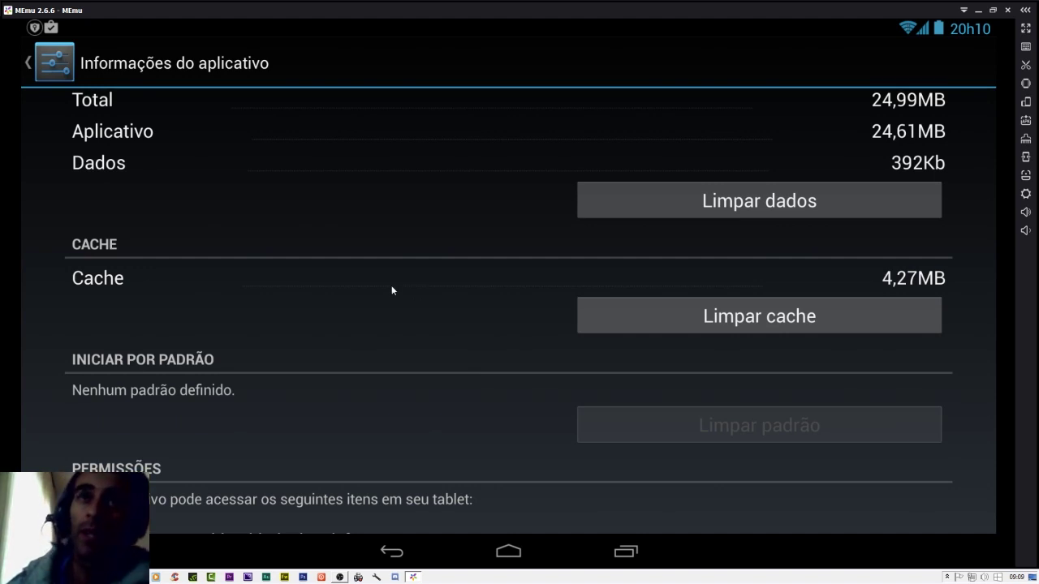
{"action": "scroll", "coordinate": [391, 287], "scroll_direction": "up", "scroll_amount": 5}
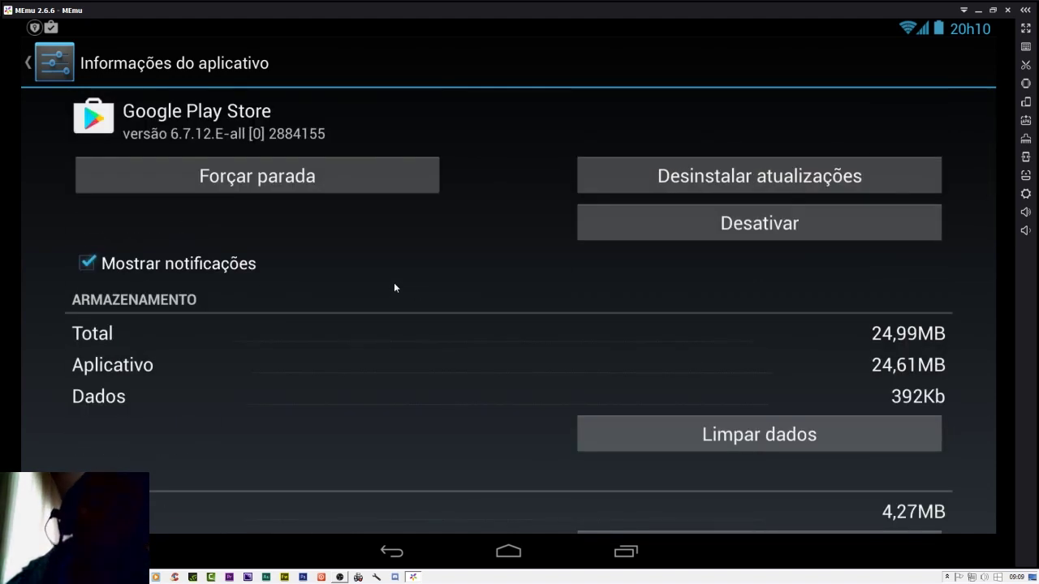
{"action": "left_click", "coordinate": [30, 66]}
Close the Android settings app by swiping Config. out of Recent Apps.
{"action": "left_click", "coordinate": [30, 66]}
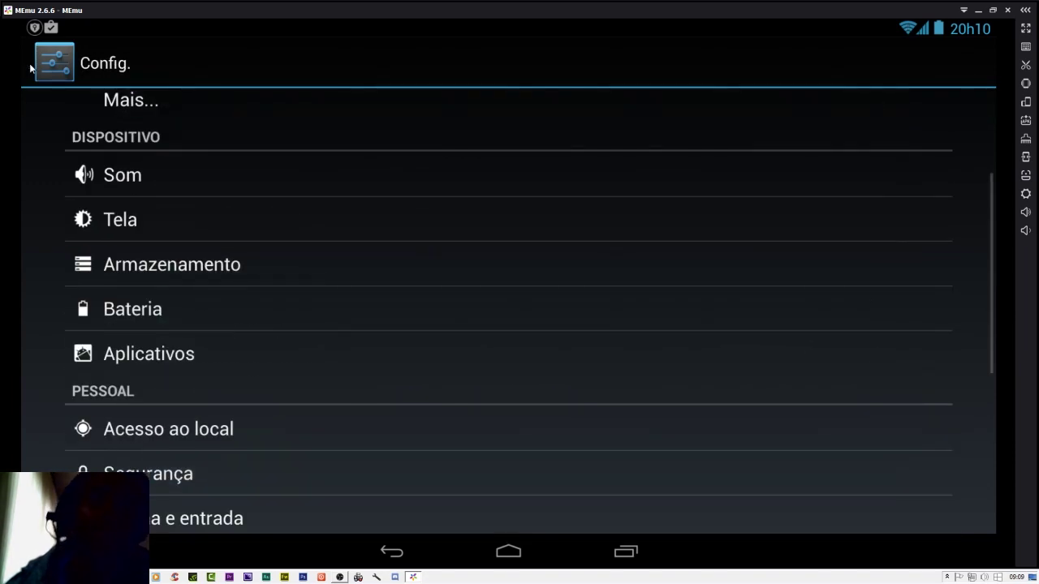
{"action": "left_click", "coordinate": [645, 540]}
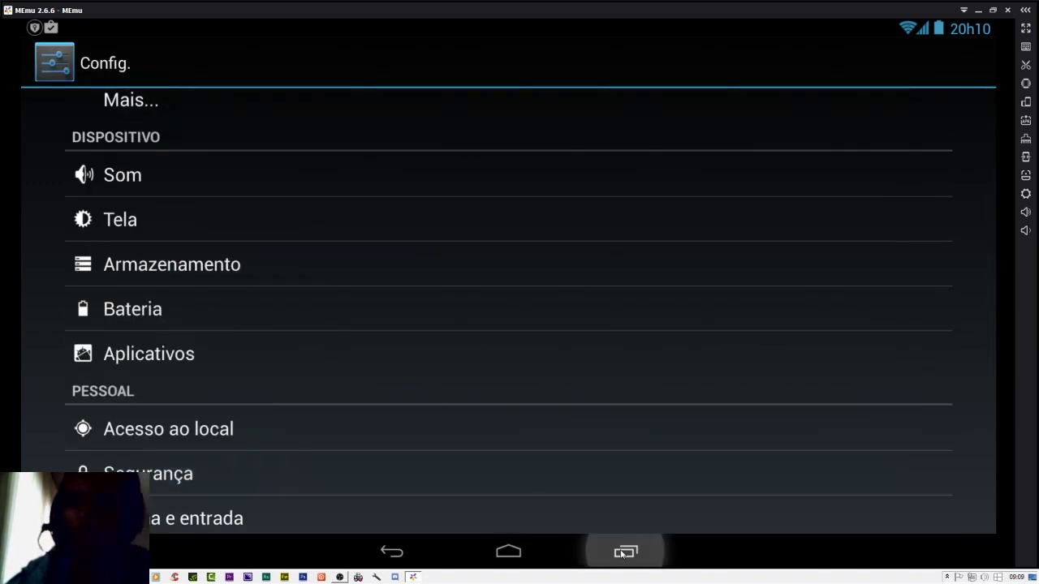
{"action": "left_click_drag", "start_coordinate": [885, 313], "coordinate": [990, 316]}
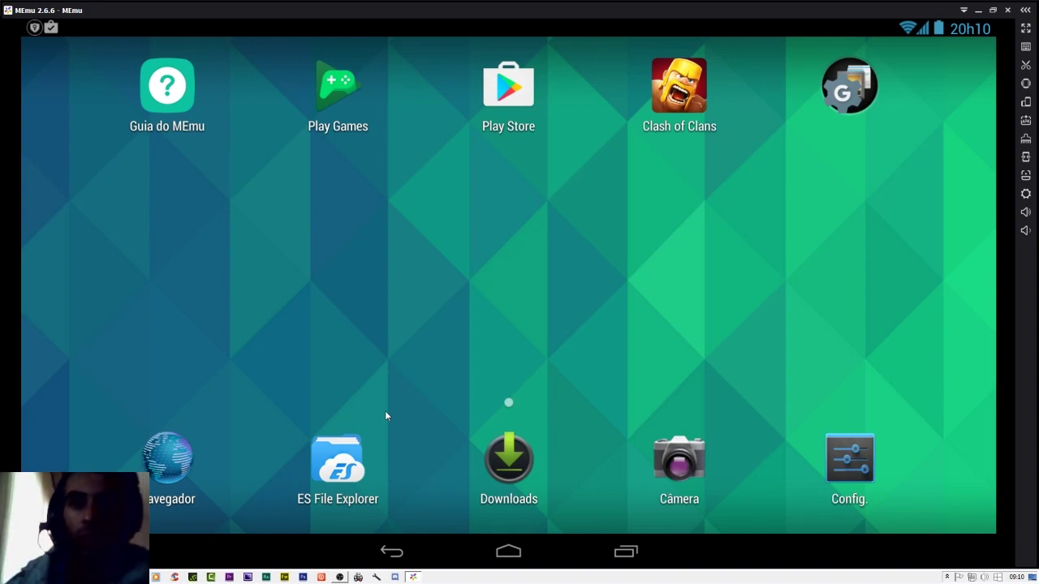
Minimize MEmu and Chrome, then open Control Panel from the Start menu.
{"action": "left_click", "coordinate": [978, 10]}
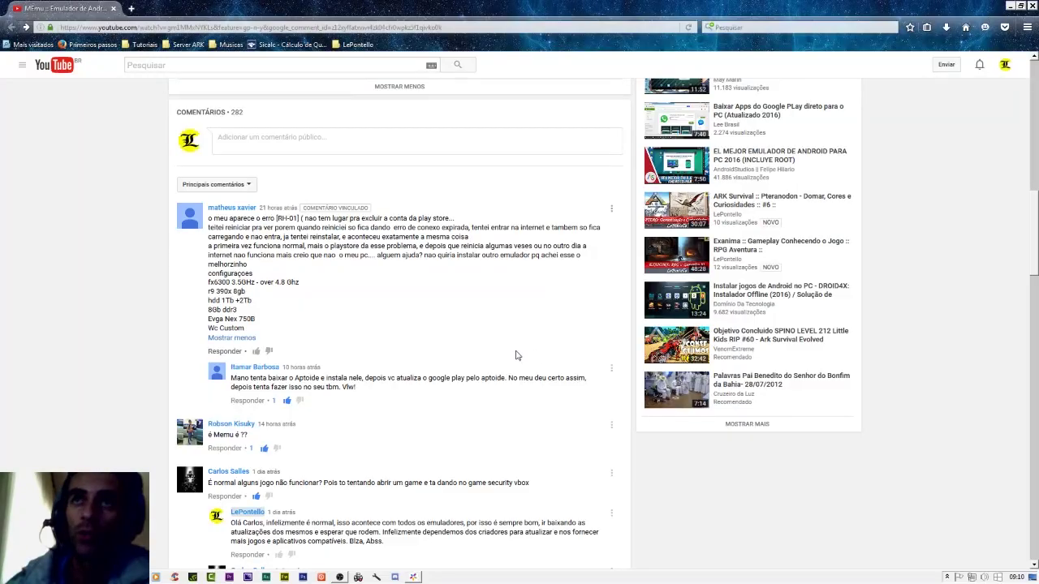
{"action": "left_click", "coordinate": [1014, 11]}
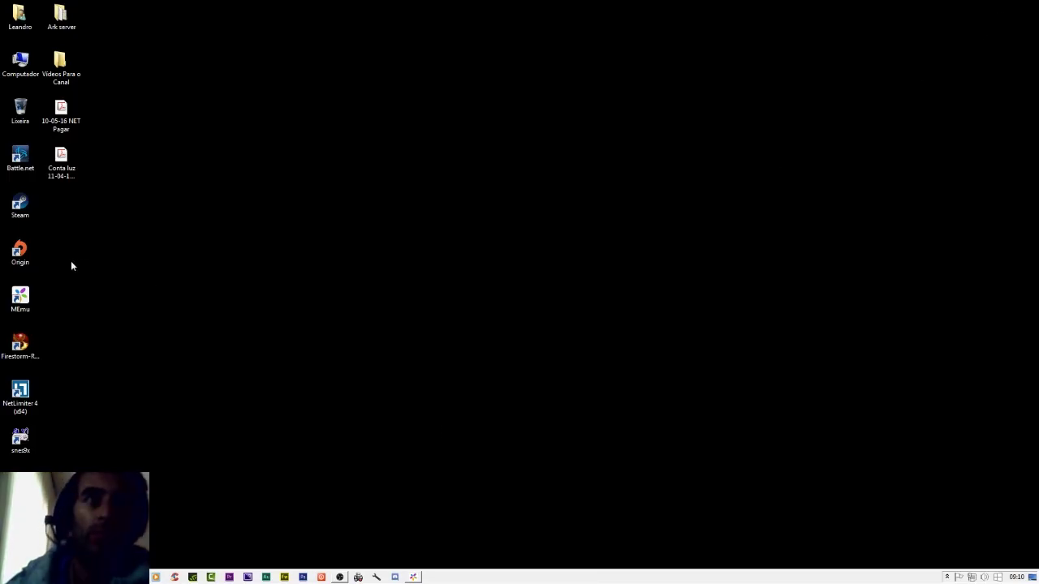
{"action": "key", "text": "super"}
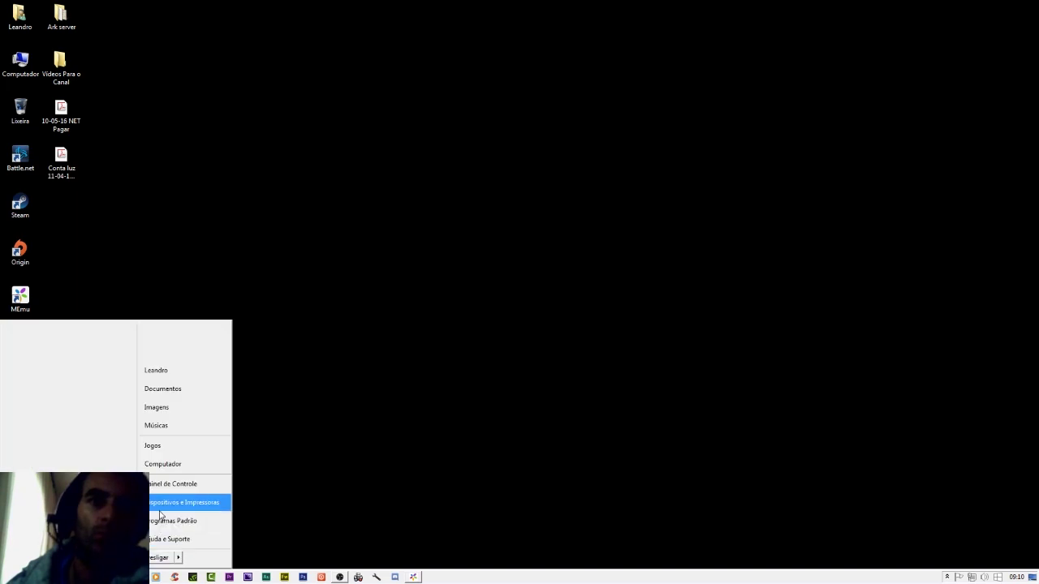
{"action": "left_click", "coordinate": [172, 483]}
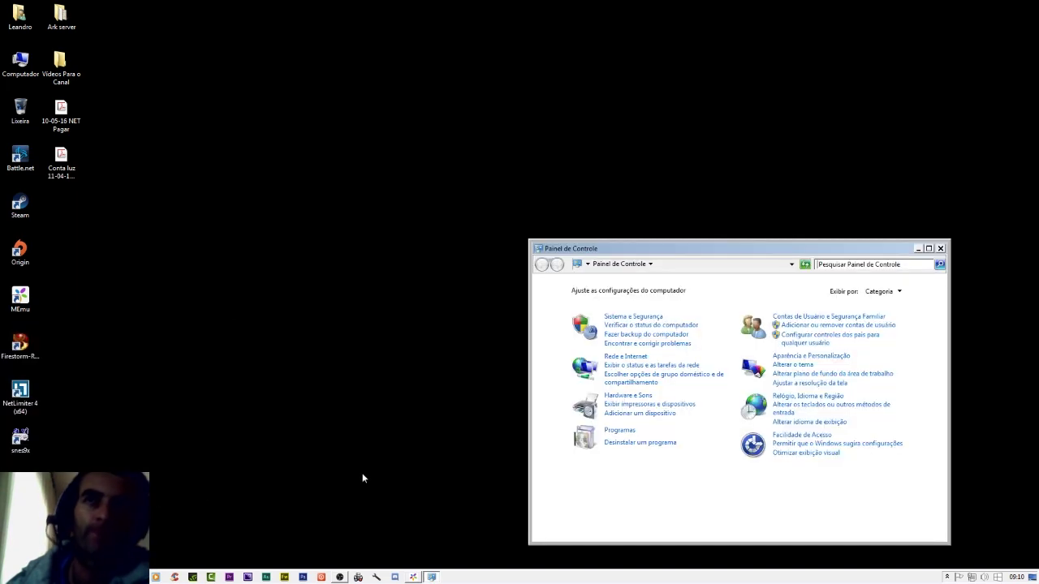
Find and select MEmu 2.6.6 in the maximized Desinstalar um programa list, then close it.
{"action": "left_click", "coordinate": [635, 444]}
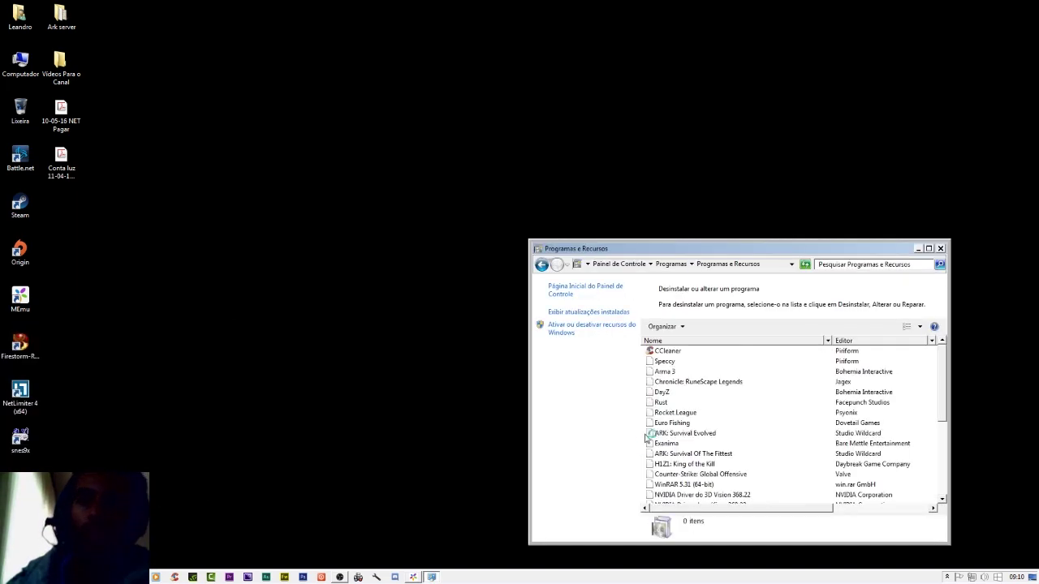
{"action": "left_click", "coordinate": [929, 249]}
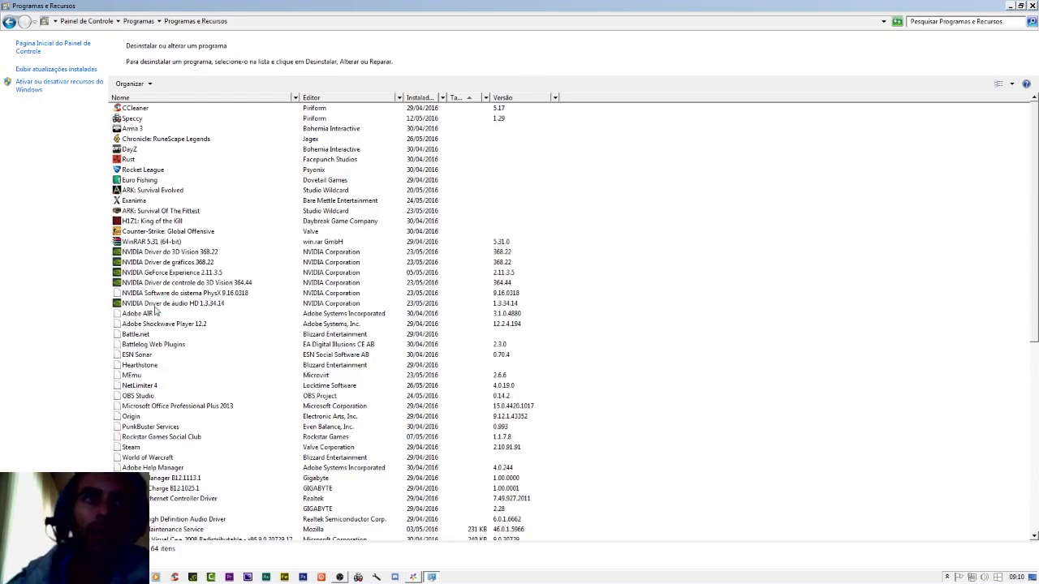
{"action": "scroll", "coordinate": [148, 316], "scroll_direction": "down", "scroll_amount": 4}
{"action": "scroll", "coordinate": [148, 317], "scroll_direction": "down", "scroll_amount": 2}
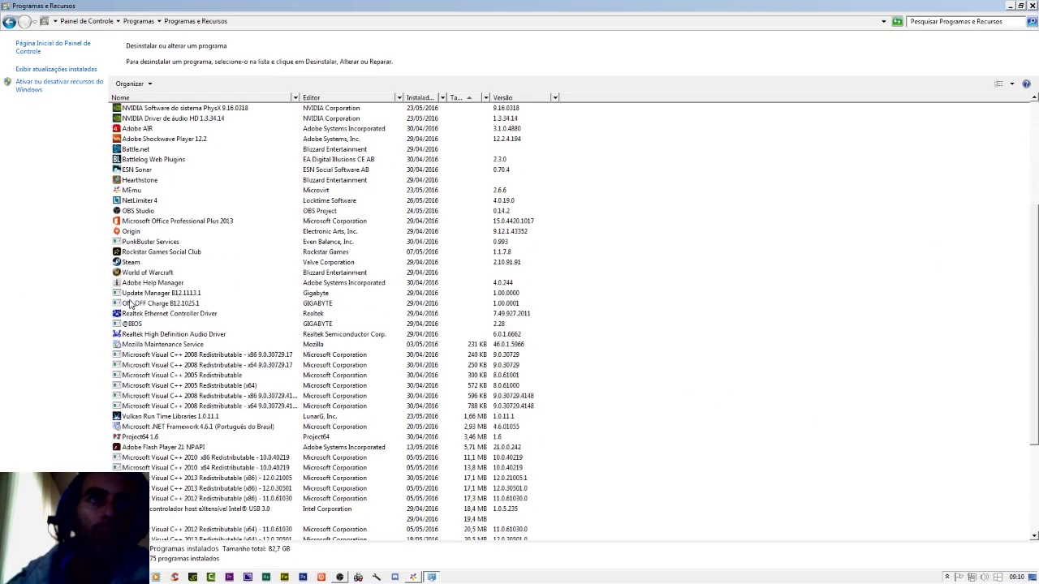
{"action": "left_click", "coordinate": [130, 194]}
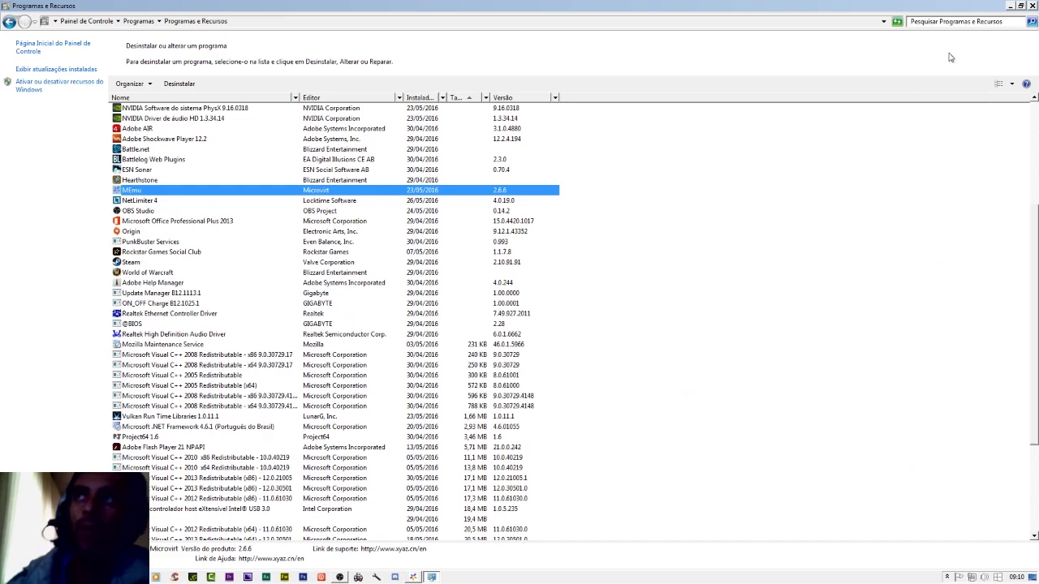
{"action": "left_click", "coordinate": [1033, 7]}
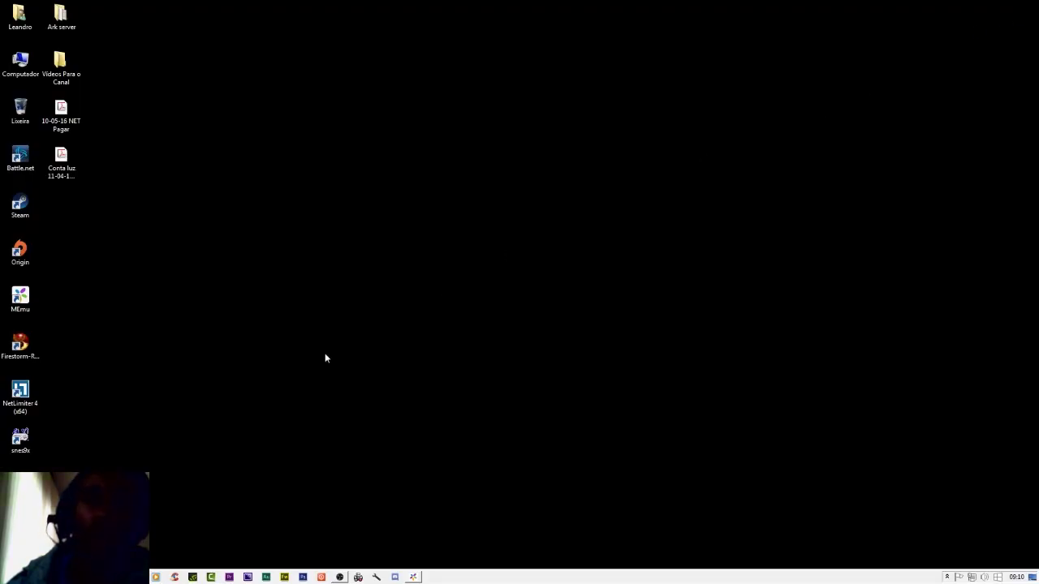
Launch CCleaner, decline the update with Não, maximize it and go to Registro.
{"action": "left_click", "coordinate": [175, 577]}
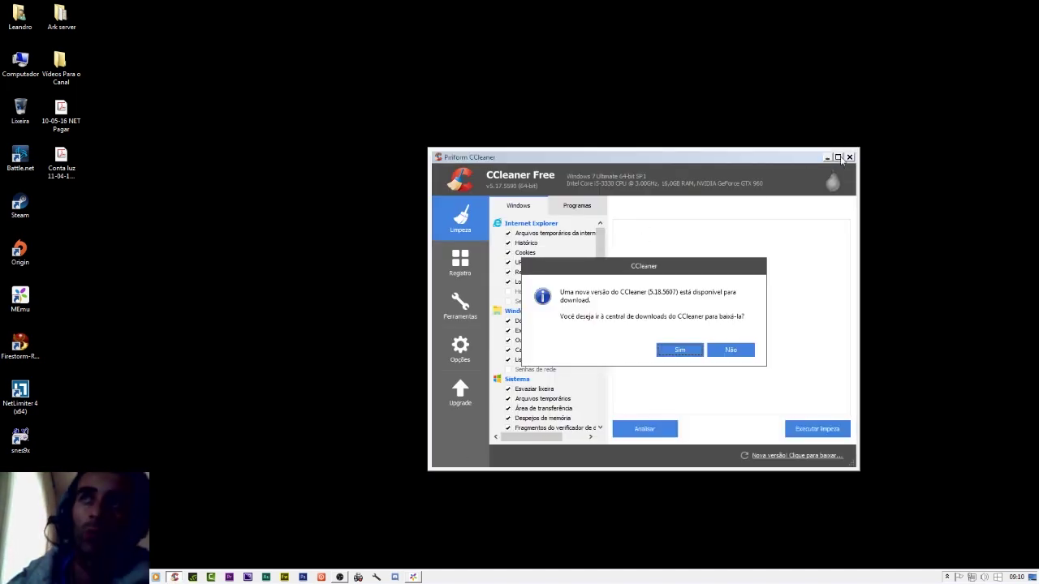
{"action": "left_click", "coordinate": [731, 351]}
{"action": "left_click", "coordinate": [838, 157]}
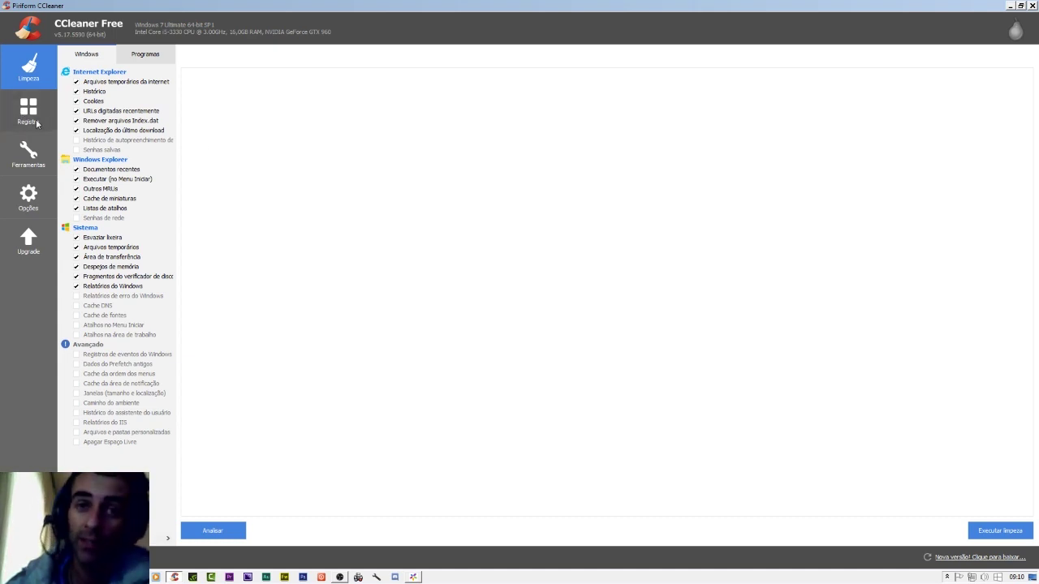
{"action": "left_click", "coordinate": [37, 124]}
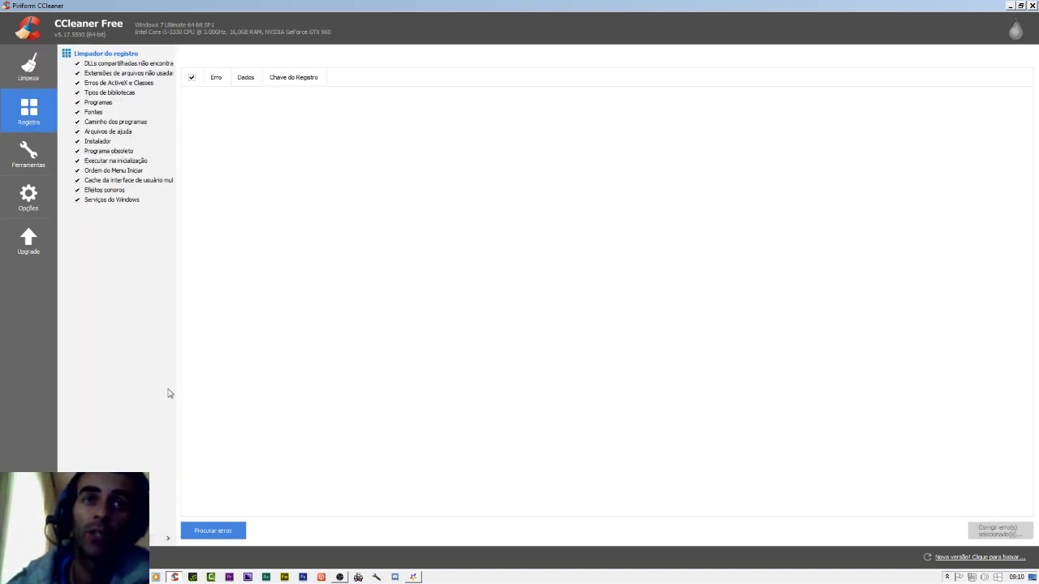
Scan the registry, fix all five errors, rescan to confirm none remain, then close CCleaner.
{"action": "left_click", "coordinate": [217, 537]}
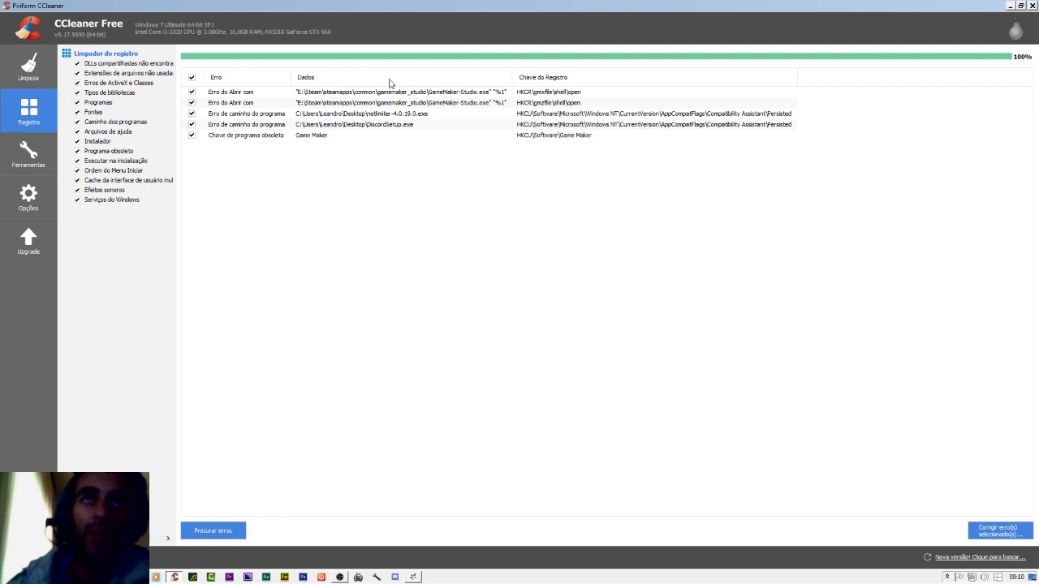
{"action": "left_click", "coordinate": [990, 532]}
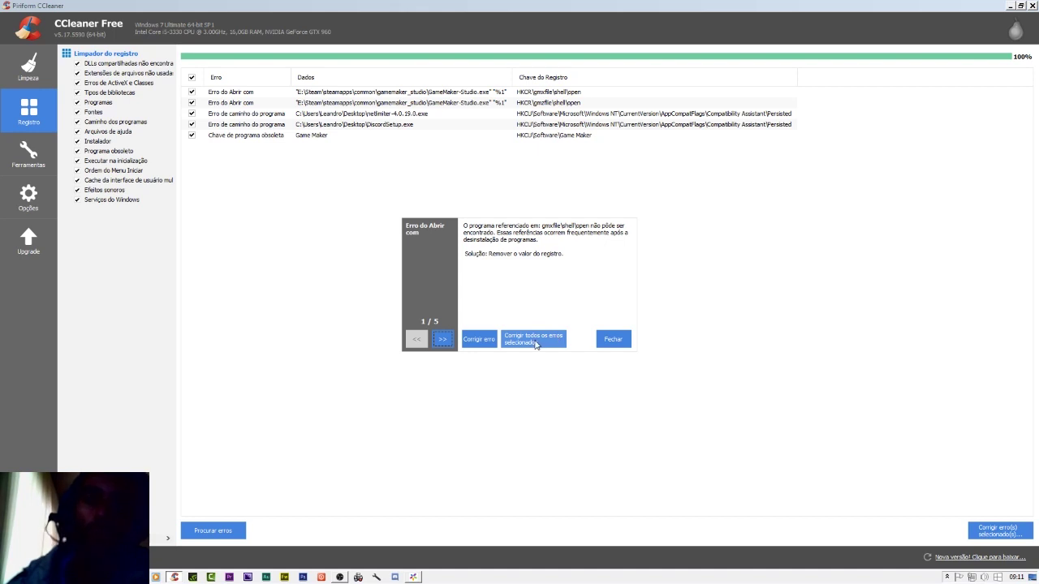
{"action": "left_click", "coordinate": [536, 344]}
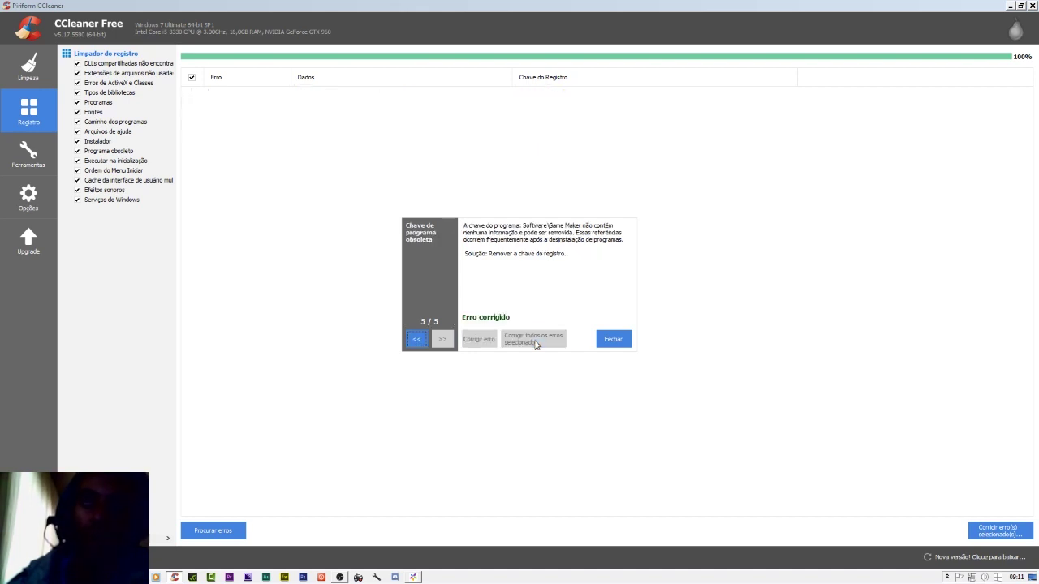
{"action": "left_click", "coordinate": [615, 337]}
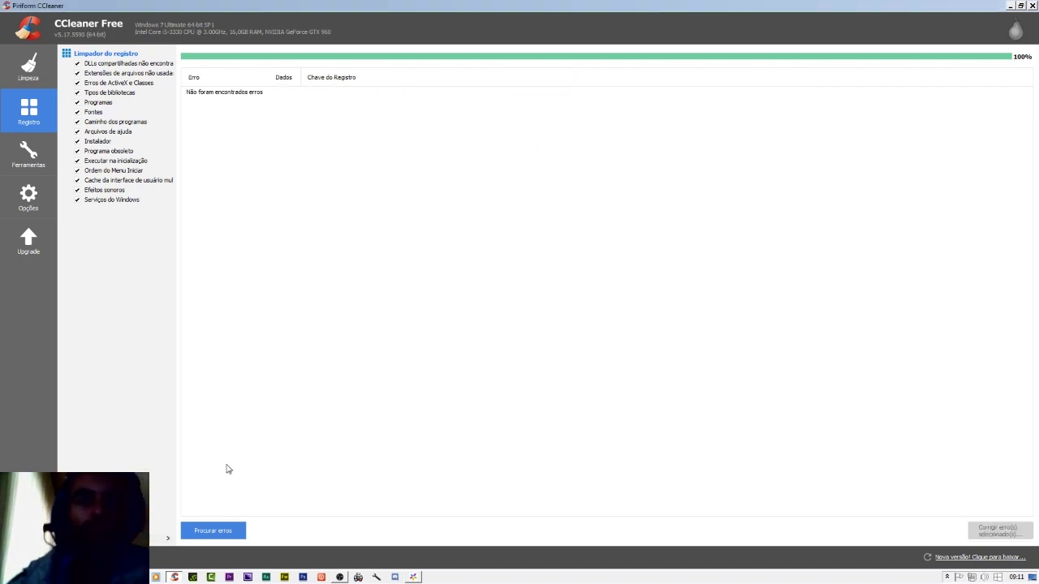
{"action": "left_click", "coordinate": [224, 533]}
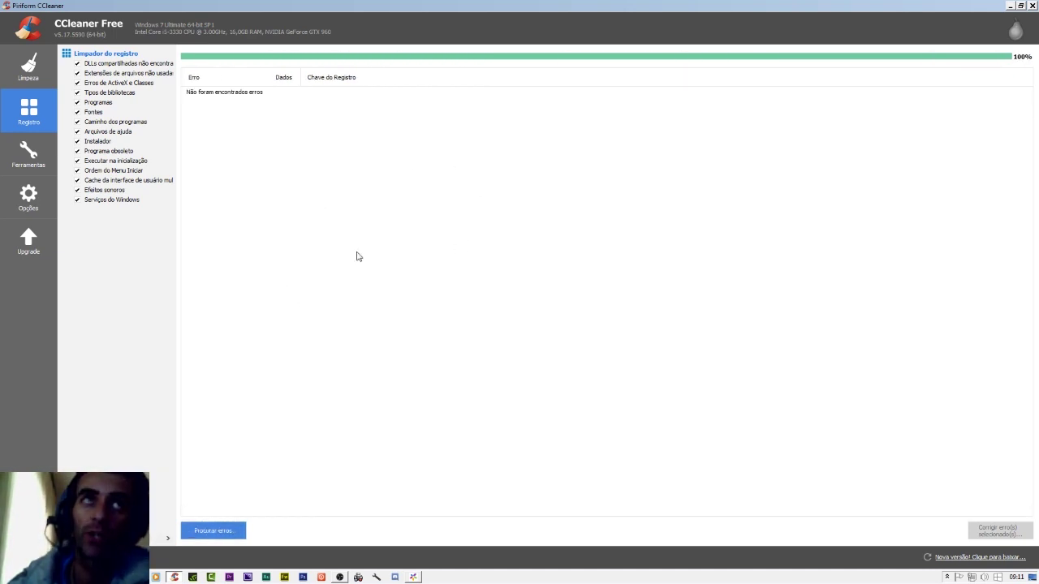
{"action": "left_click", "coordinate": [1033, 6]}
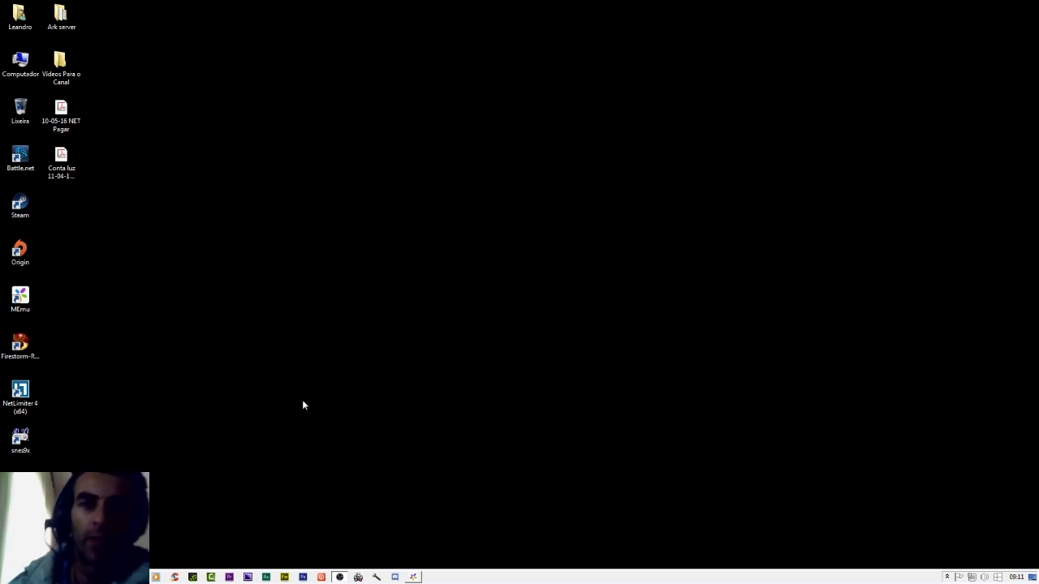
Bring Chrome forward, scroll through the MEmu video's comments and load more with Mostrar mais.
{"action": "left_click", "coordinate": [174, 578]}
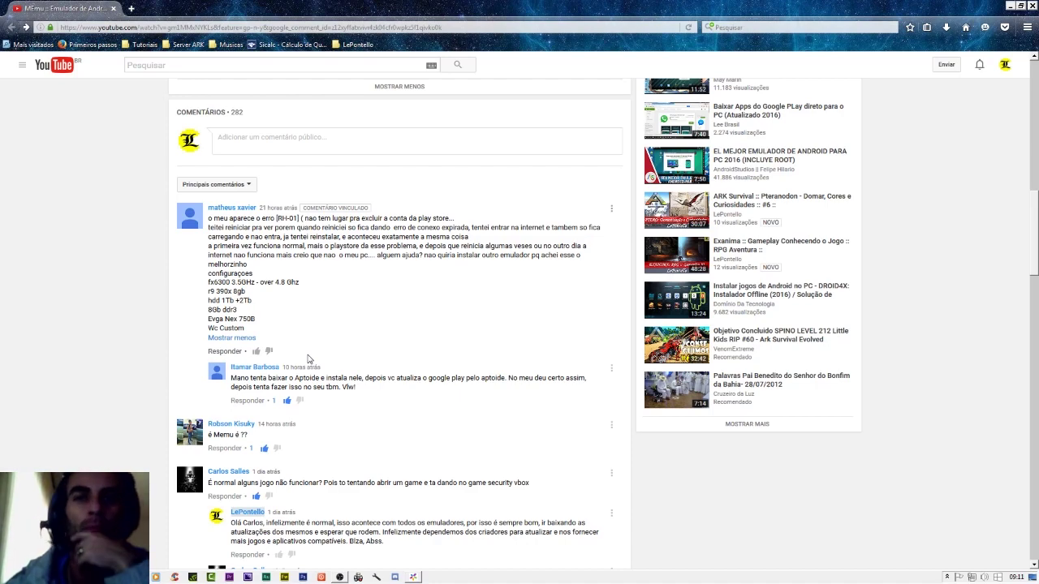
{"action": "scroll", "coordinate": [307, 359], "scroll_direction": "down", "scroll_amount": 3}
{"action": "scroll", "coordinate": [308, 358], "scroll_direction": "down", "scroll_amount": 4}
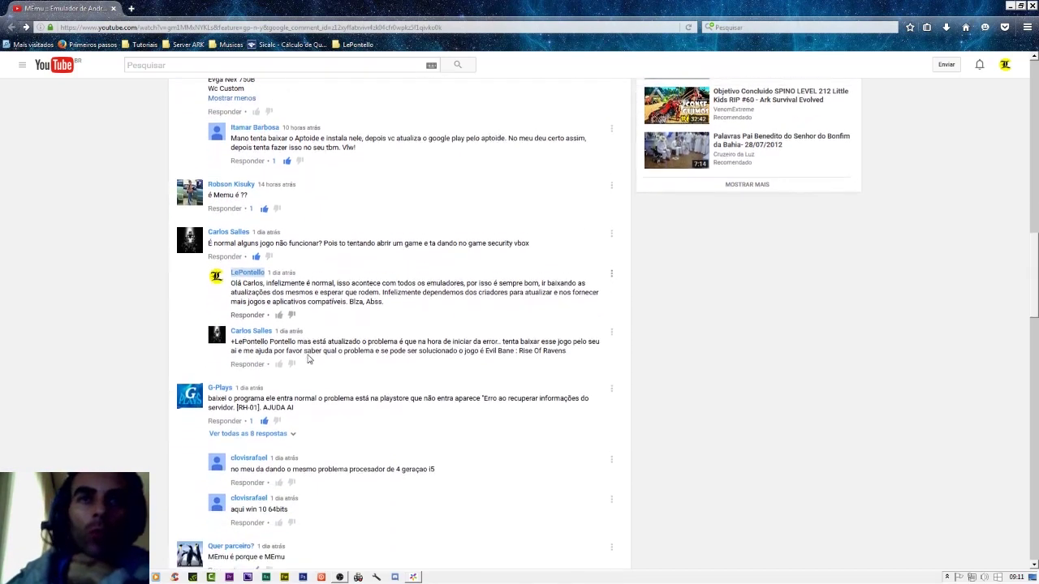
{"action": "scroll", "coordinate": [307, 358], "scroll_direction": "down", "scroll_amount": 1}
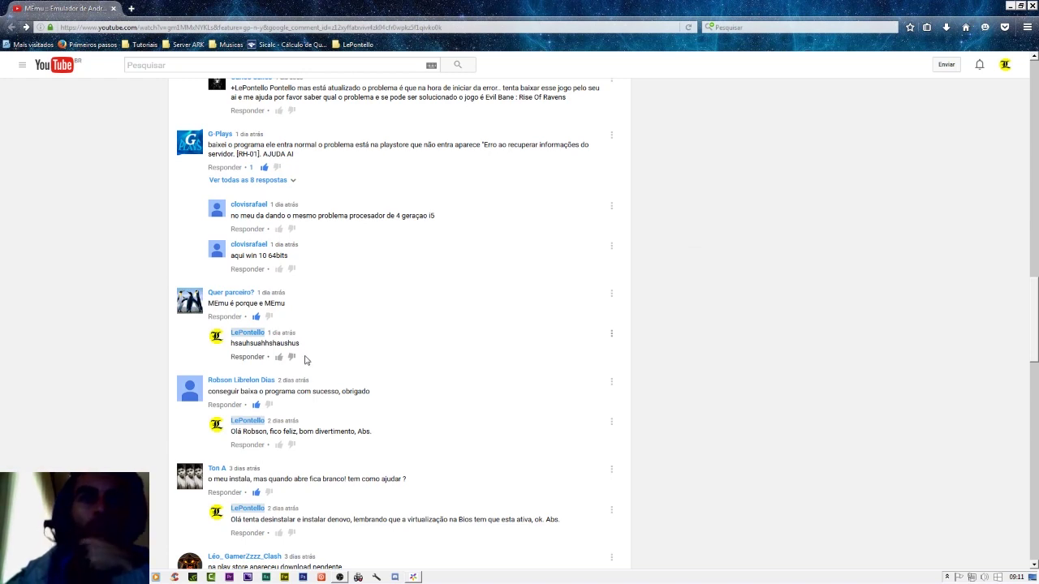
{"action": "scroll", "coordinate": [316, 395], "scroll_direction": "down", "scroll_amount": 4}
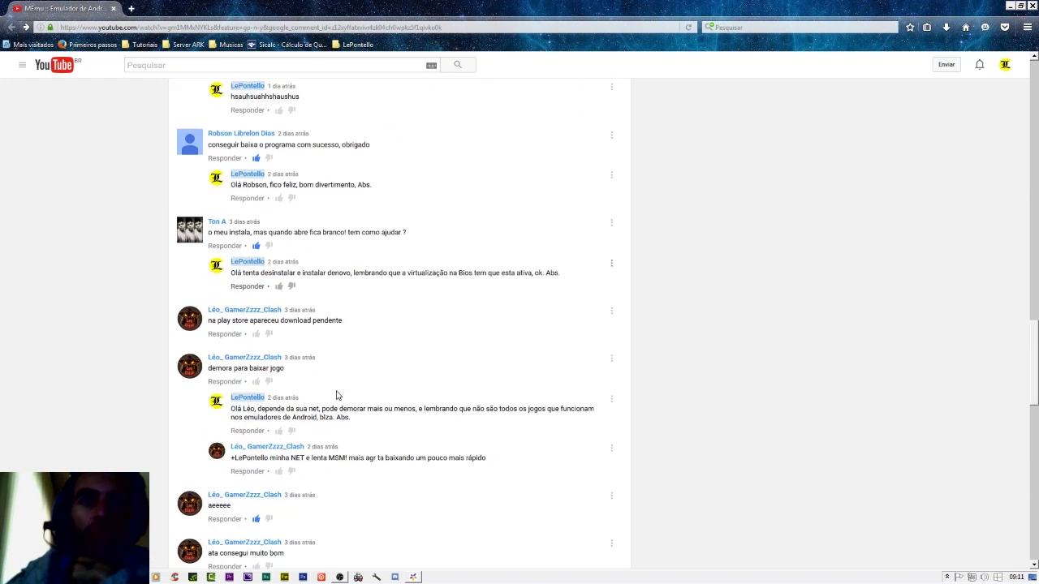
{"action": "scroll", "coordinate": [371, 378], "scroll_direction": "down", "scroll_amount": 2}
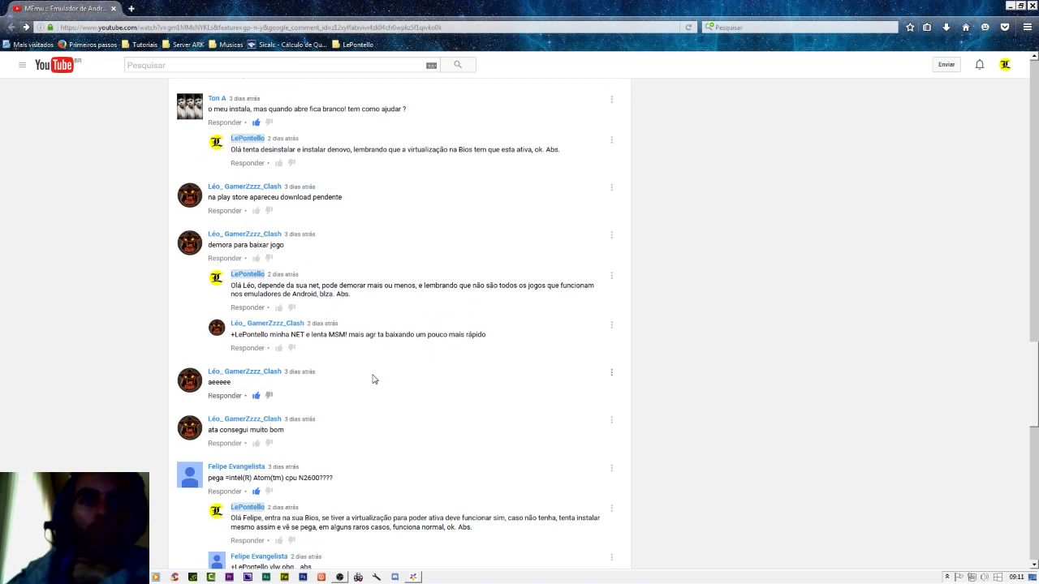
{"action": "scroll", "coordinate": [372, 379], "scroll_direction": "down", "scroll_amount": 1}
{"action": "scroll", "coordinate": [373, 379], "scroll_direction": "down", "scroll_amount": 1}
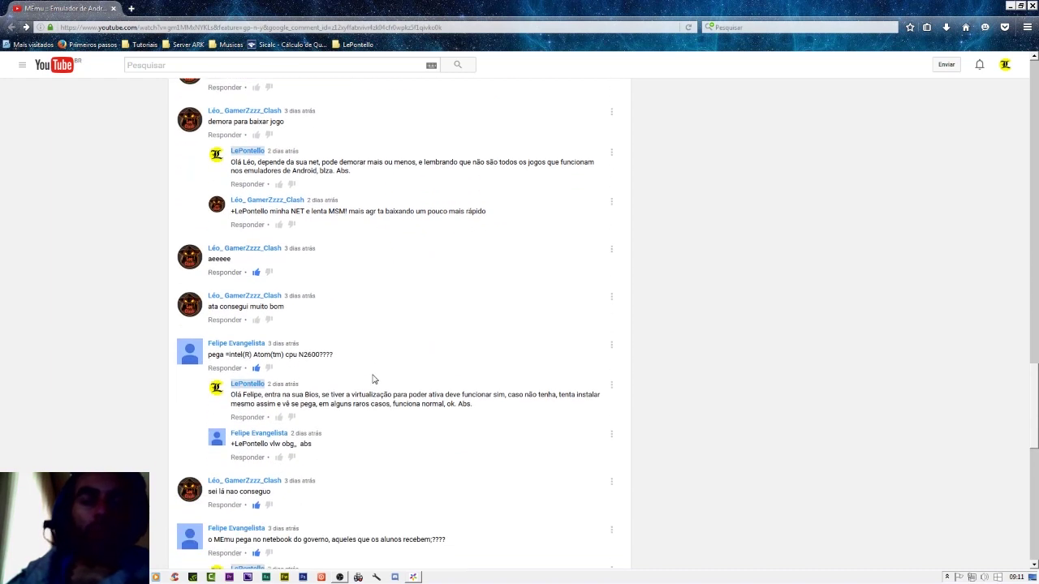
{"action": "scroll", "coordinate": [372, 379], "scroll_direction": "down", "scroll_amount": 1}
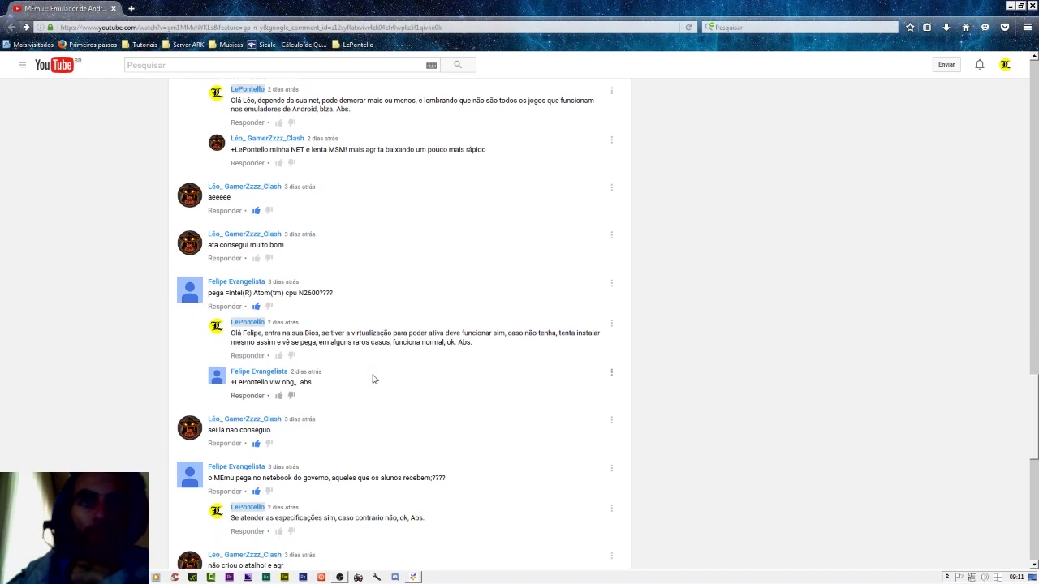
{"action": "scroll", "coordinate": [373, 379], "scroll_direction": "down", "scroll_amount": 1}
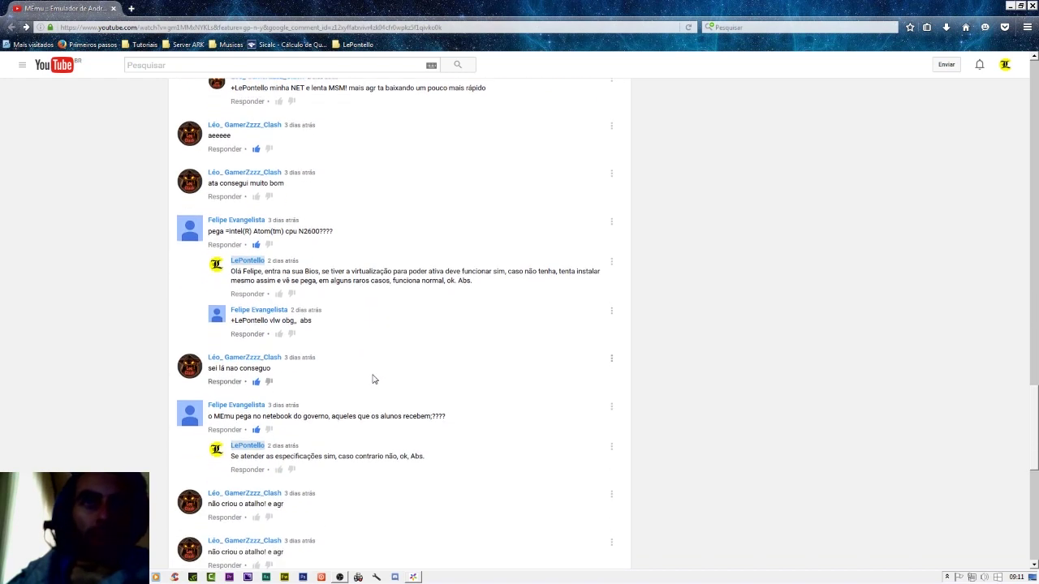
{"action": "scroll", "coordinate": [372, 379], "scroll_direction": "down", "scroll_amount": 5}
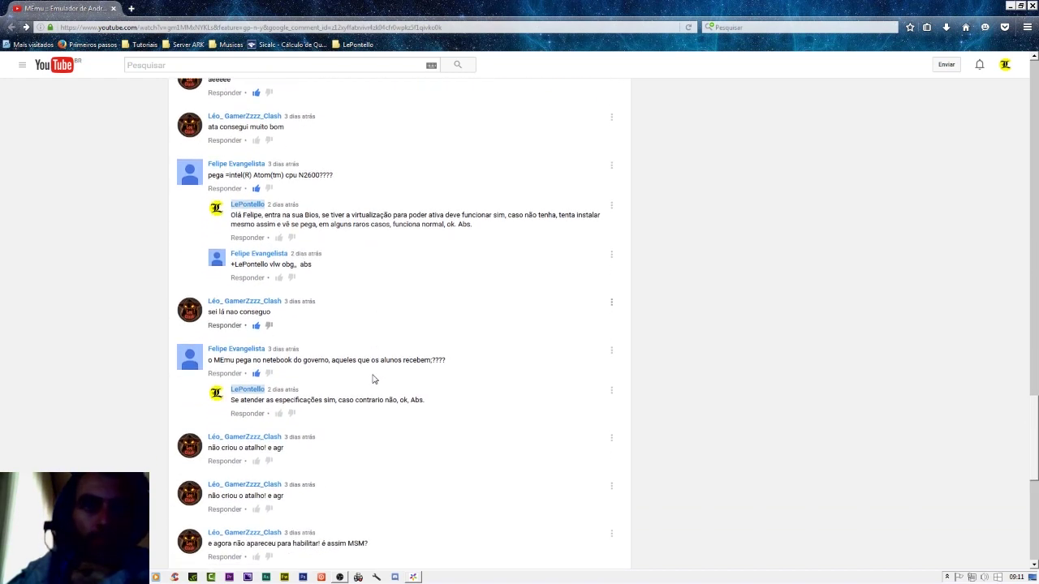
{"action": "scroll", "coordinate": [373, 379], "scroll_direction": "down", "scroll_amount": 2}
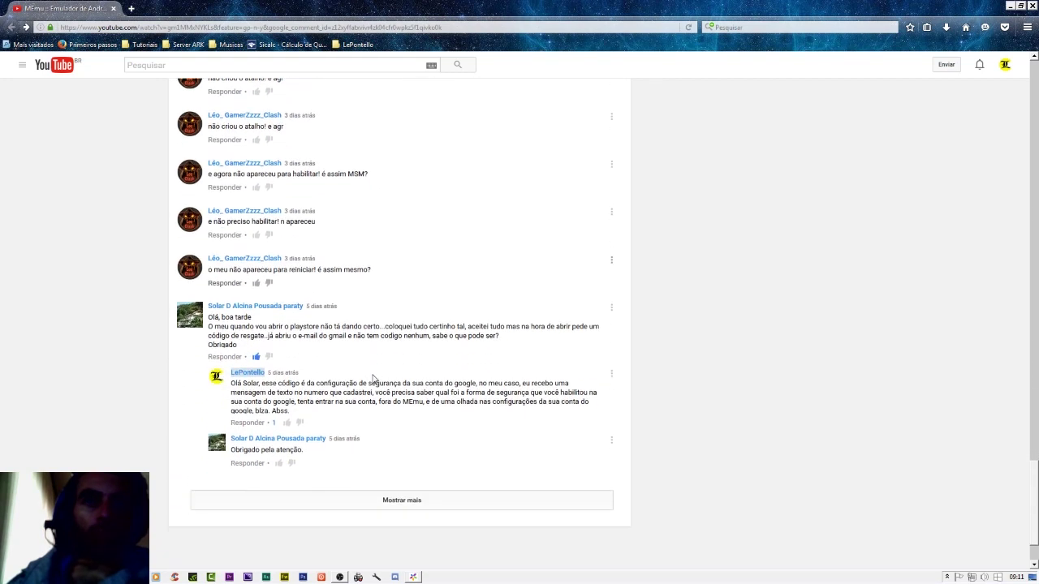
{"action": "left_click", "coordinate": [379, 496]}
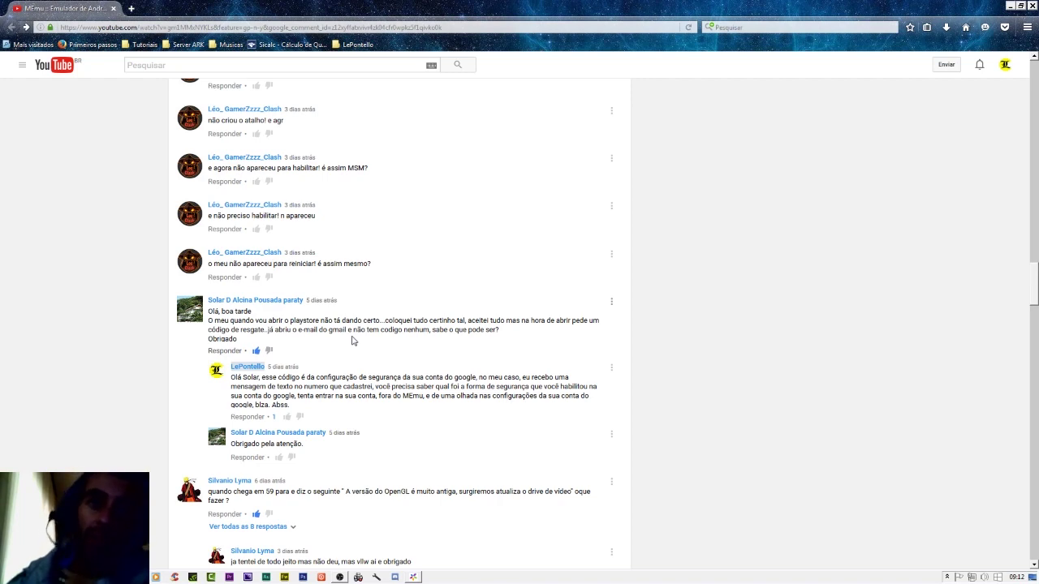
{"action": "scroll", "coordinate": [353, 340], "scroll_direction": "down", "scroll_amount": 3}
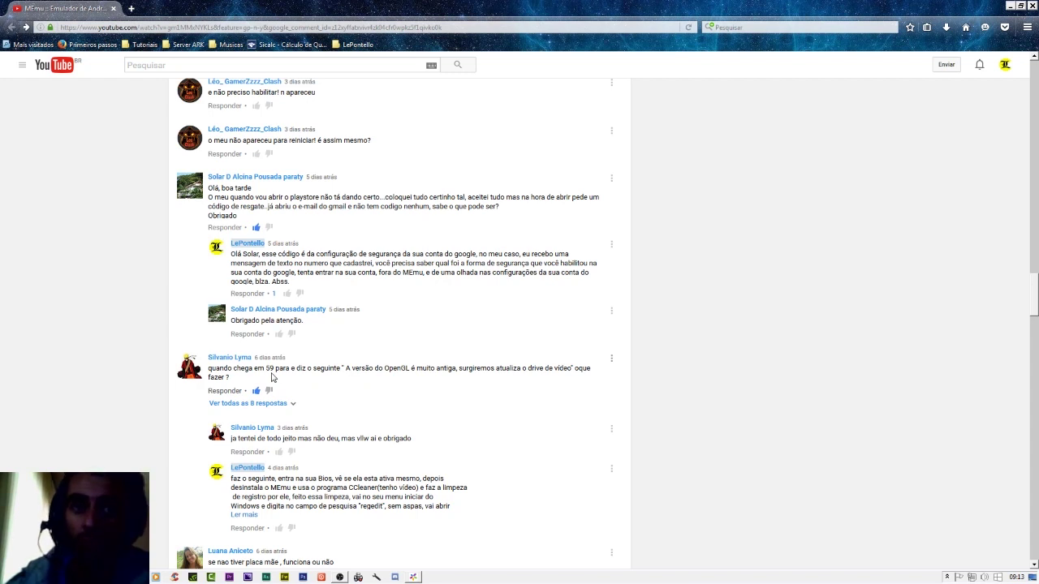
{"action": "scroll", "coordinate": [272, 376], "scroll_direction": "down", "scroll_amount": 4}
{"action": "scroll", "coordinate": [272, 375], "scroll_direction": "down", "scroll_amount": 4}
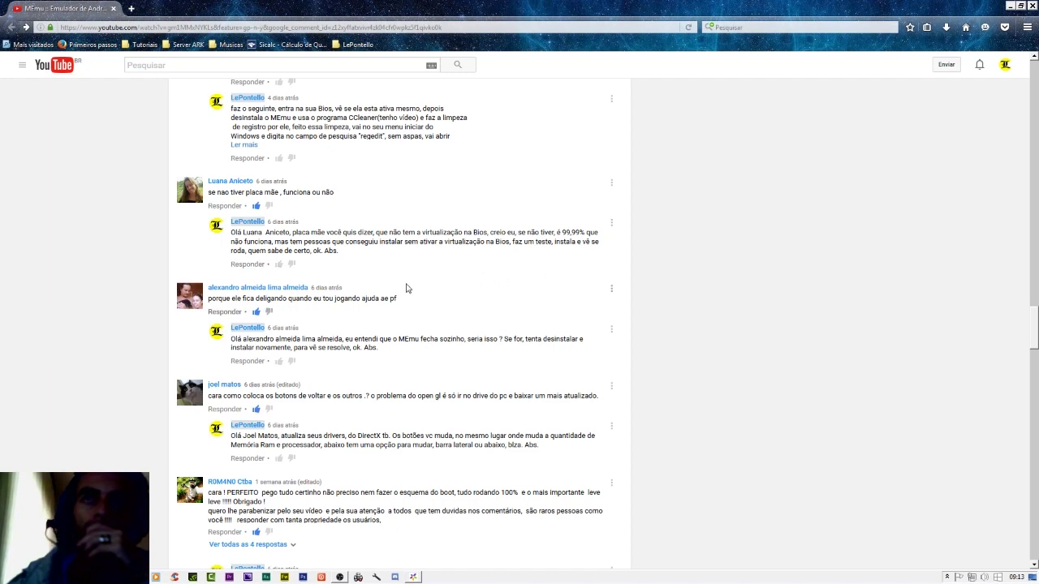
{"action": "scroll", "coordinate": [407, 288], "scroll_direction": "down", "scroll_amount": 3}
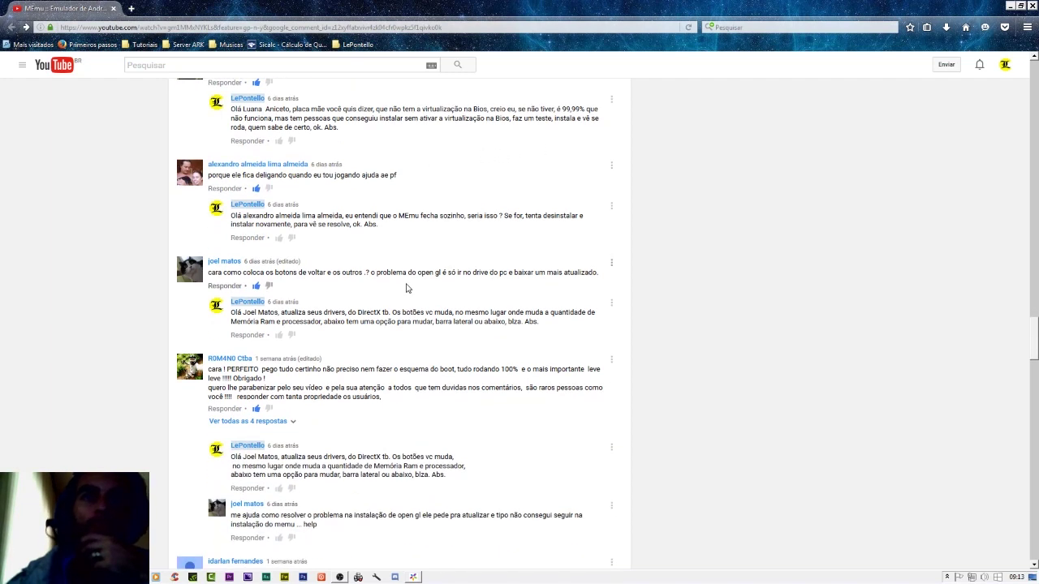
{"action": "scroll", "coordinate": [407, 288], "scroll_direction": "up", "scroll_amount": 3}
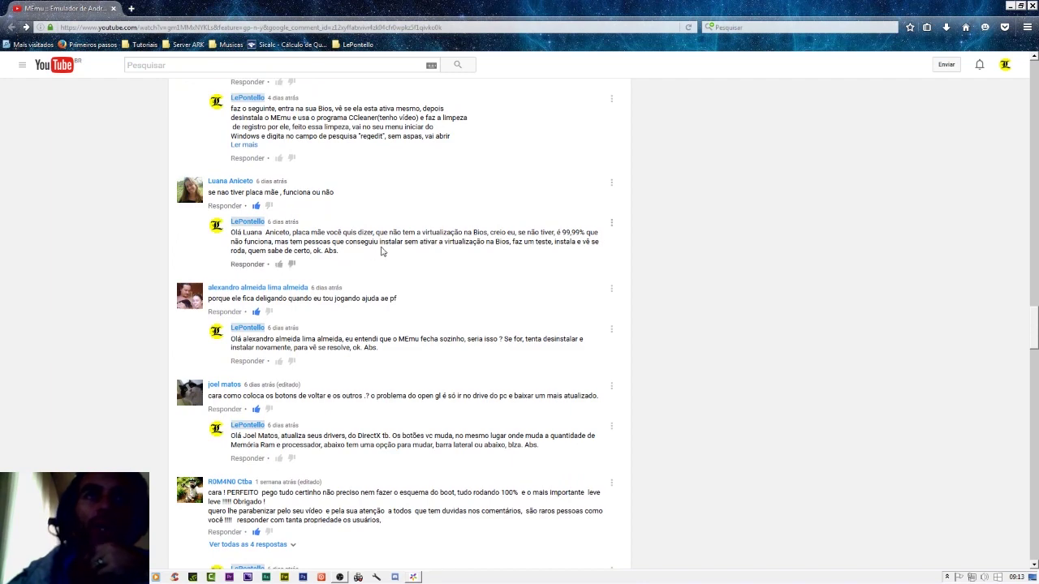
{"action": "scroll", "coordinate": [402, 282], "scroll_direction": "down", "scroll_amount": 3}
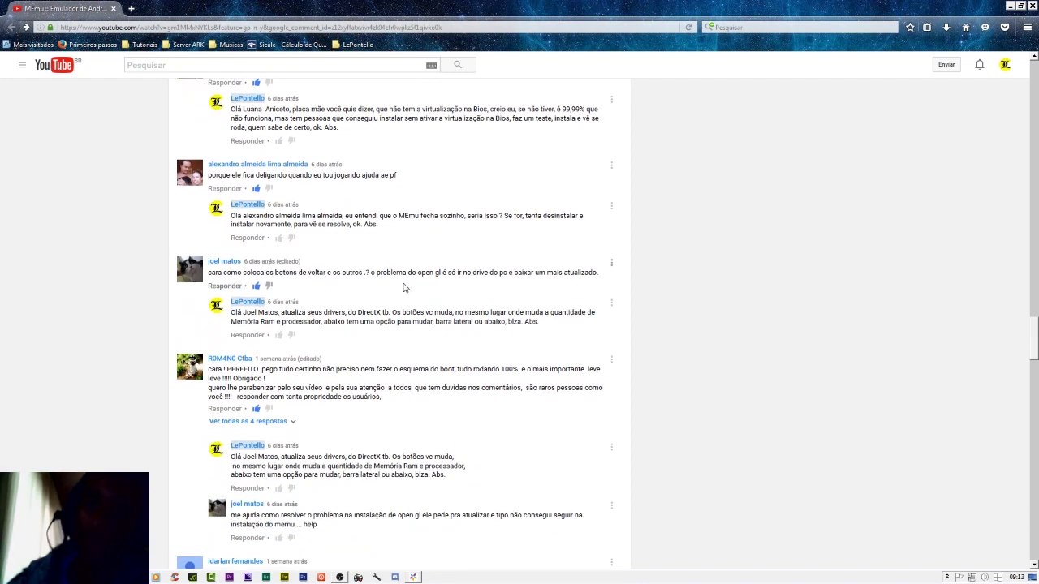
{"action": "scroll", "coordinate": [404, 287], "scroll_direction": "down", "scroll_amount": 4}
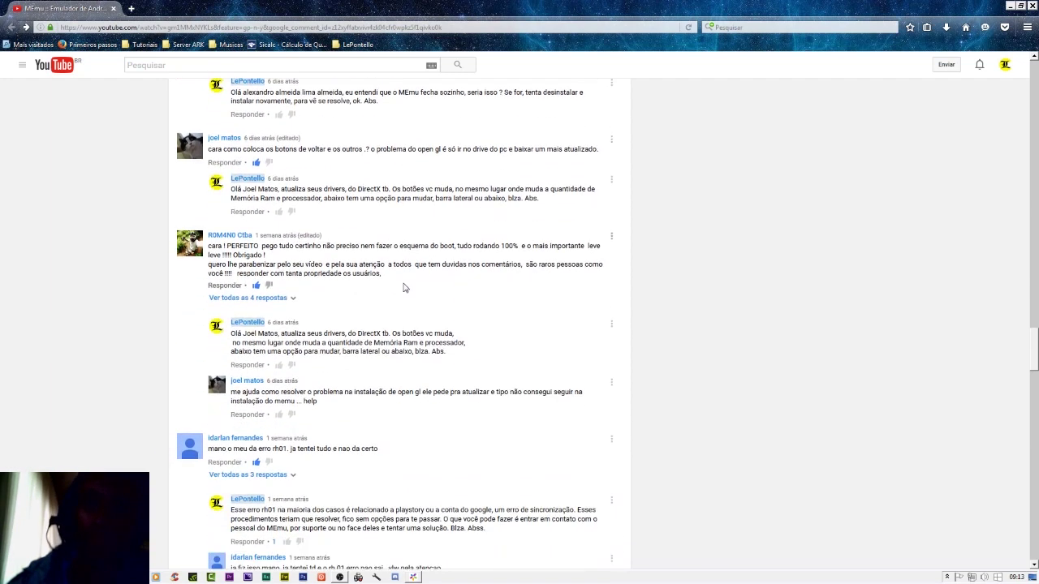
{"action": "scroll", "coordinate": [404, 287], "scroll_direction": "down", "scroll_amount": 2}
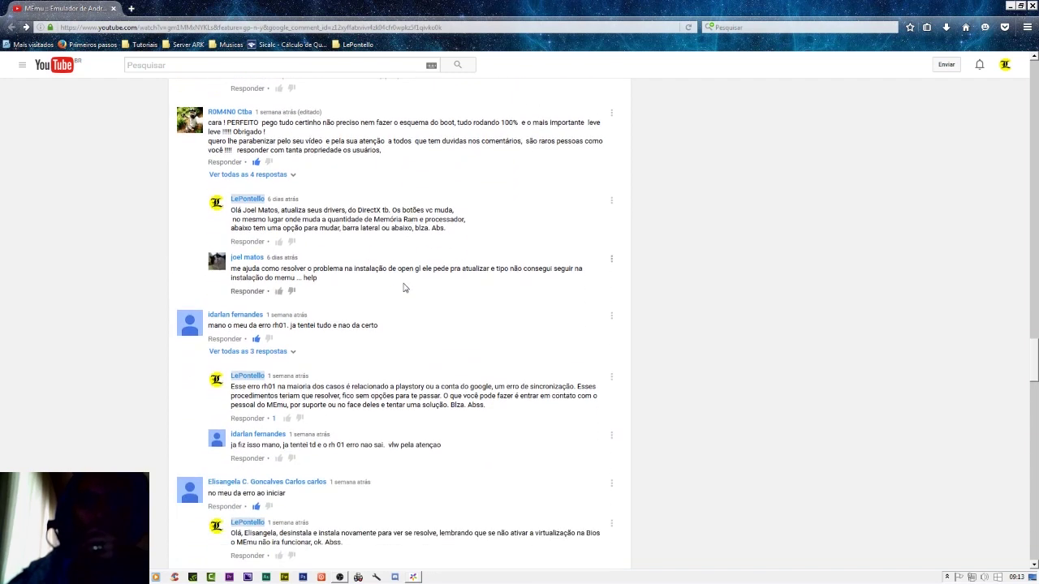
{"action": "scroll", "coordinate": [405, 325], "scroll_direction": "down", "scroll_amount": 4}
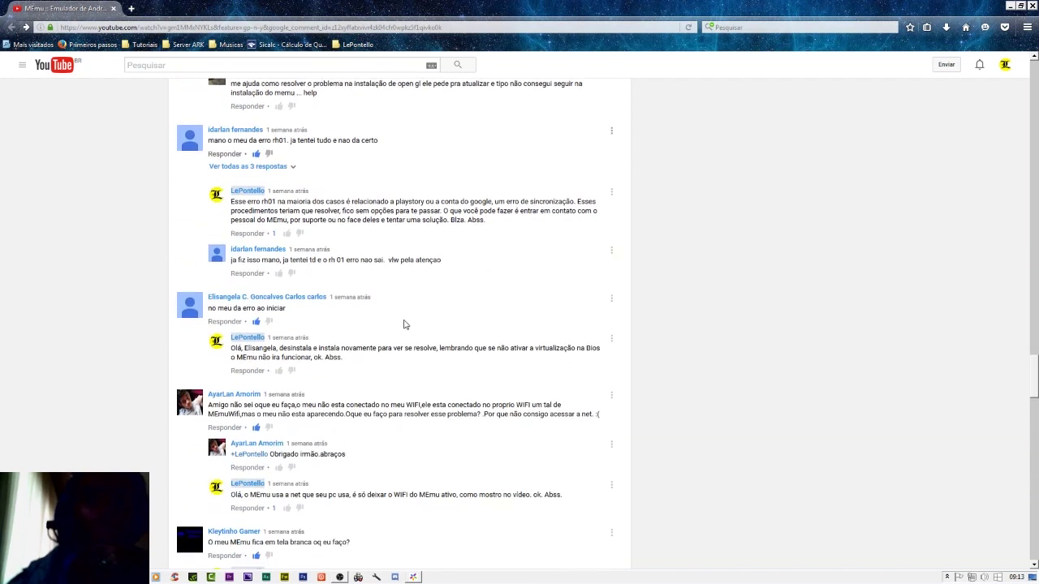
{"action": "scroll", "coordinate": [404, 325], "scroll_direction": "down", "scroll_amount": 3}
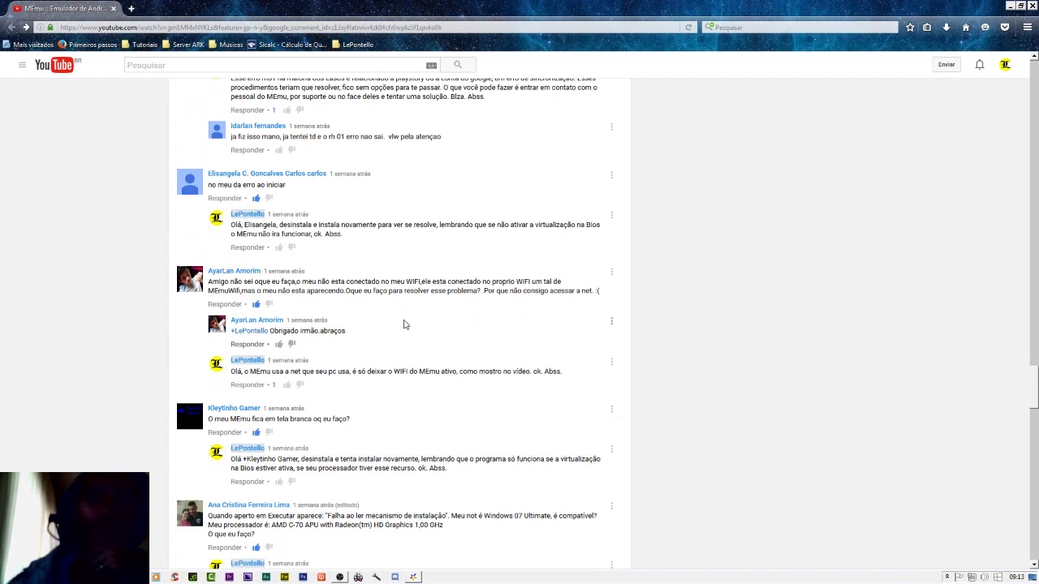
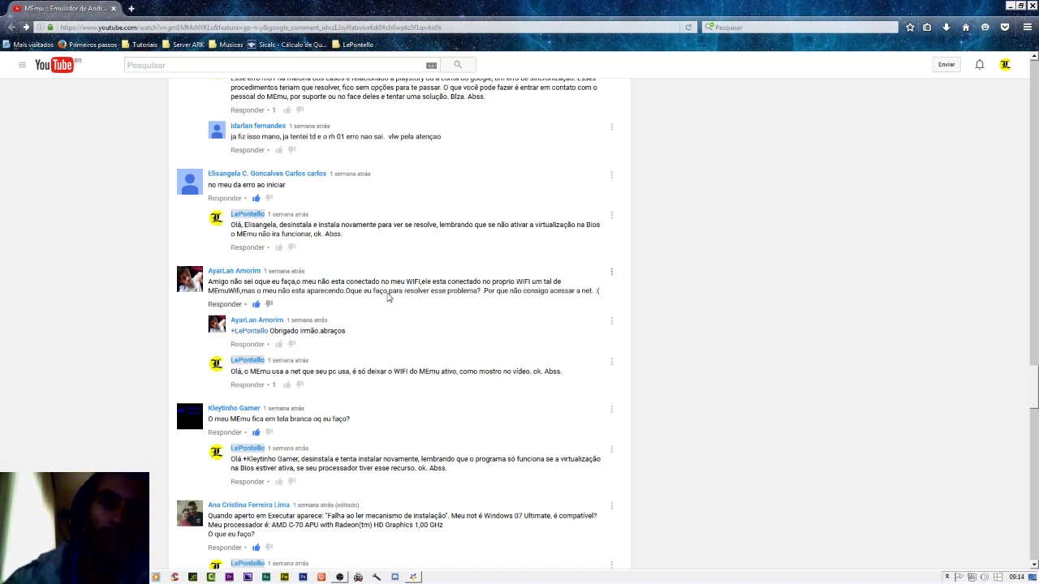
Scroll through the browser page, then minimize it and restore the MEmu emulator window.
{"action": "scroll", "coordinate": [387, 297], "scroll_direction": "down", "scroll_amount": 5}
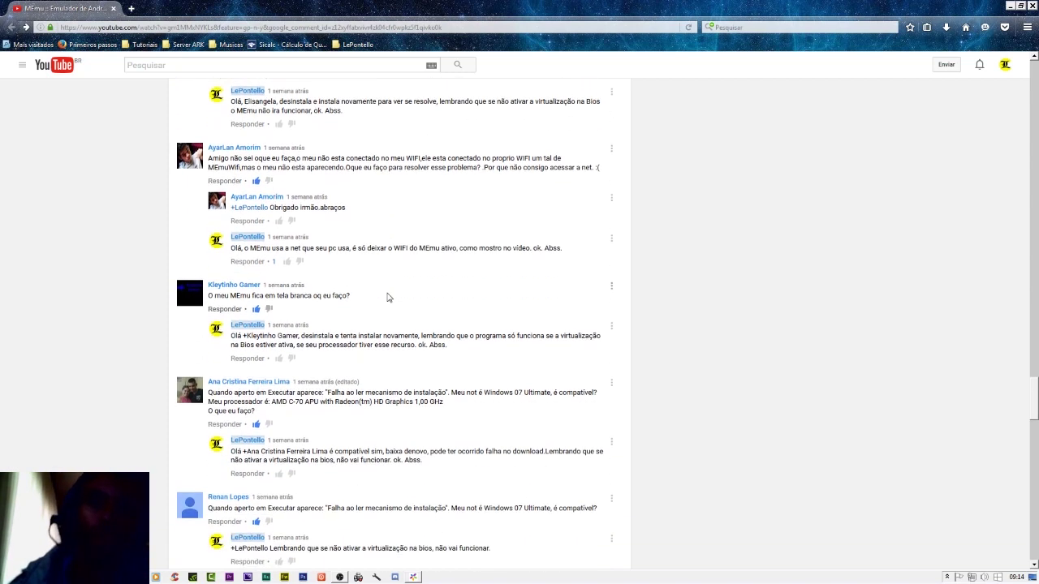
{"action": "scroll", "coordinate": [387, 297], "scroll_direction": "down", "scroll_amount": 5}
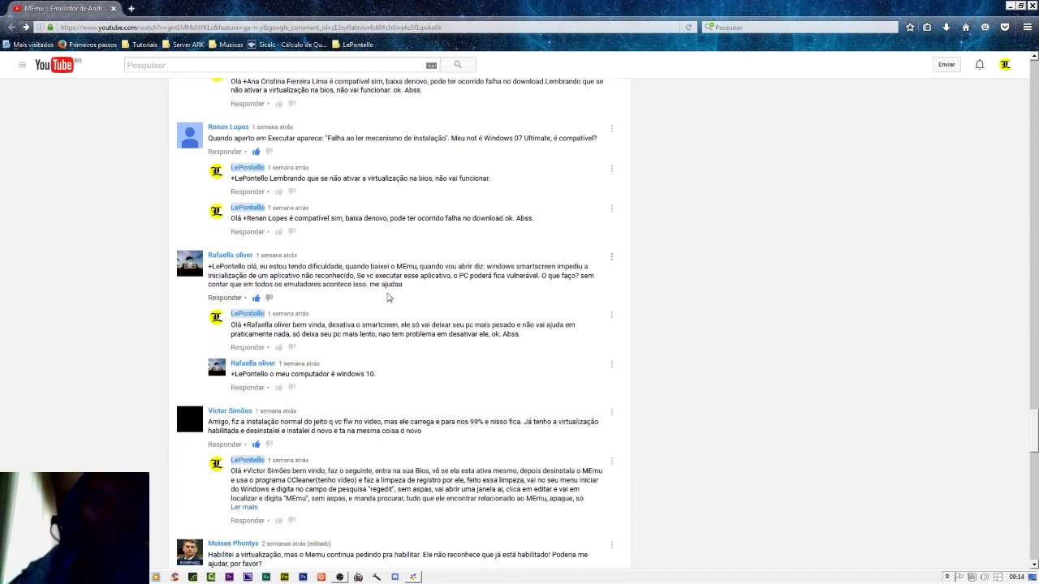
{"action": "scroll", "coordinate": [387, 297], "scroll_direction": "down", "scroll_amount": 3}
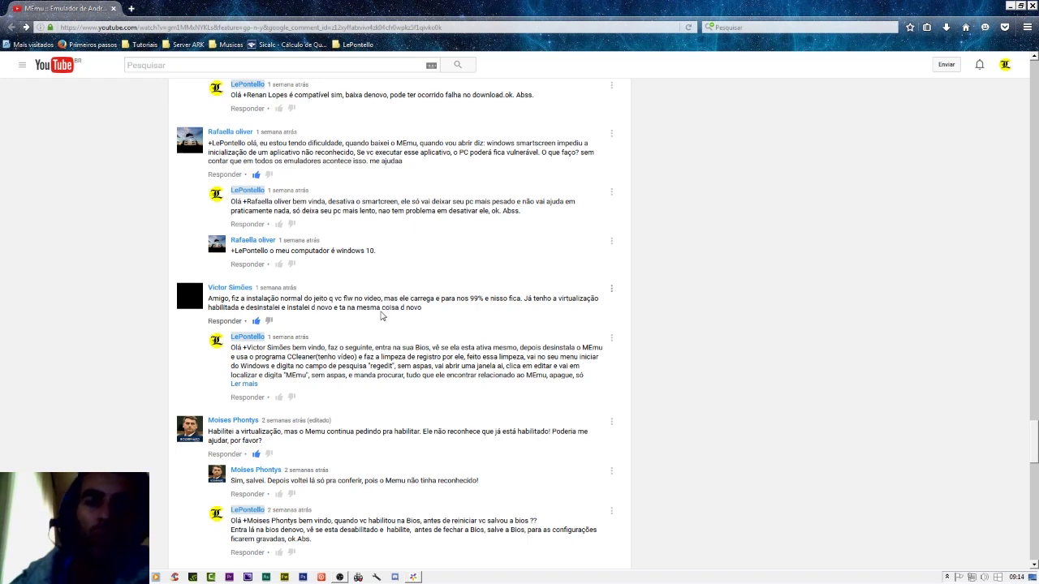
{"action": "scroll", "coordinate": [380, 316], "scroll_direction": "down", "scroll_amount": 4}
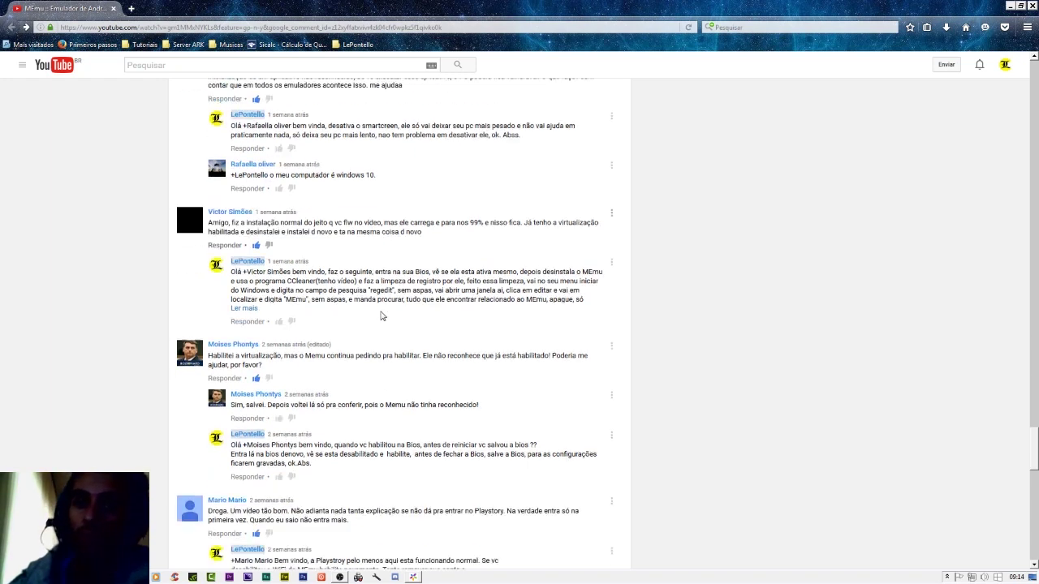
{"action": "scroll", "coordinate": [382, 316], "scroll_direction": "down", "scroll_amount": 4}
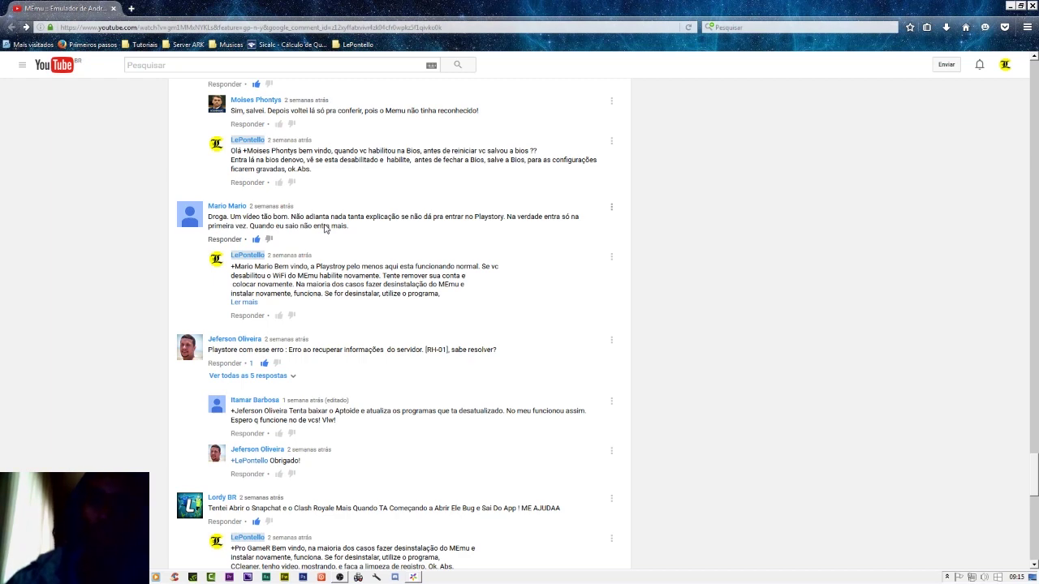
{"action": "scroll", "coordinate": [325, 228], "scroll_direction": "down", "scroll_amount": 6}
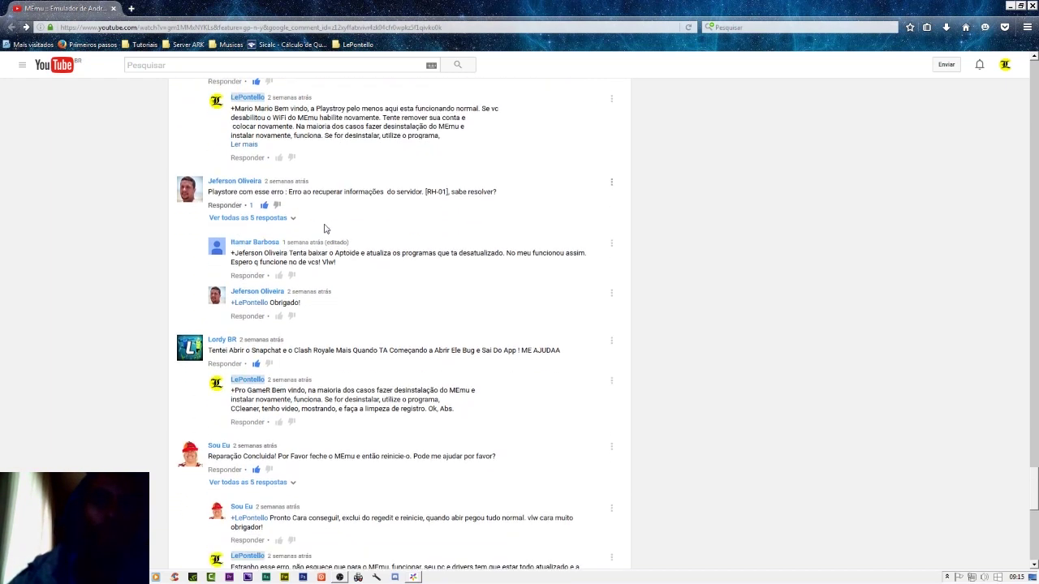
{"action": "scroll", "coordinate": [325, 228], "scroll_direction": "down", "scroll_amount": 1}
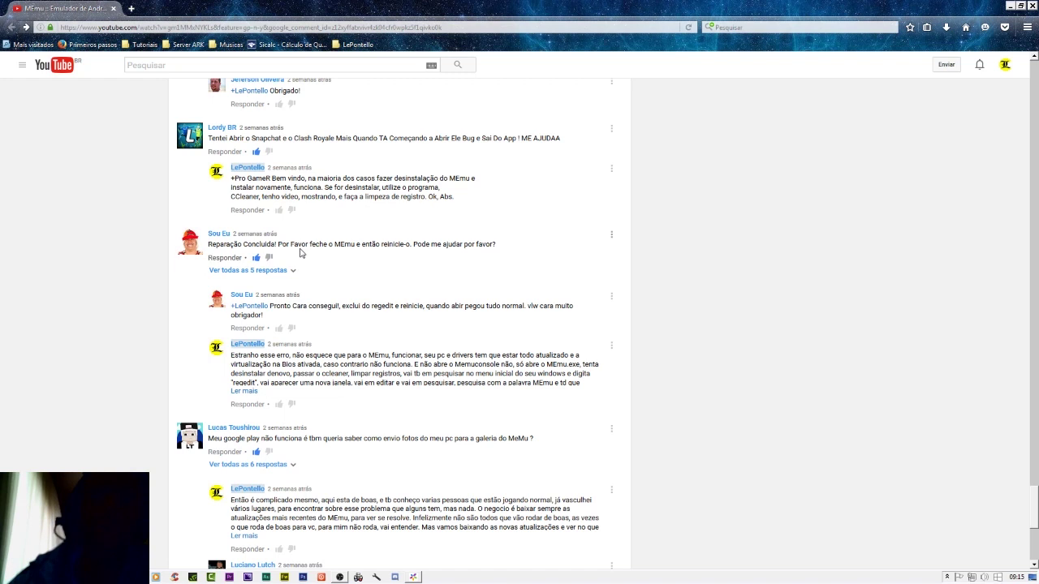
{"action": "mouse_move", "coordinate": [215, 253]}
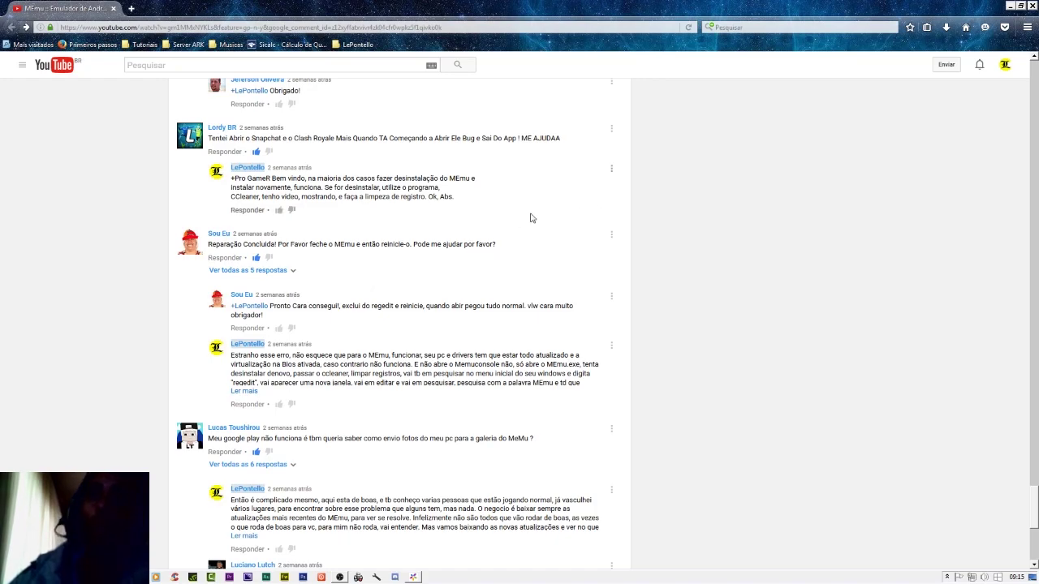
{"action": "scroll", "coordinate": [510, 230], "scroll_direction": "down", "scroll_amount": 15}
{"action": "scroll", "coordinate": [510, 231], "scroll_direction": "up", "scroll_amount": 20}
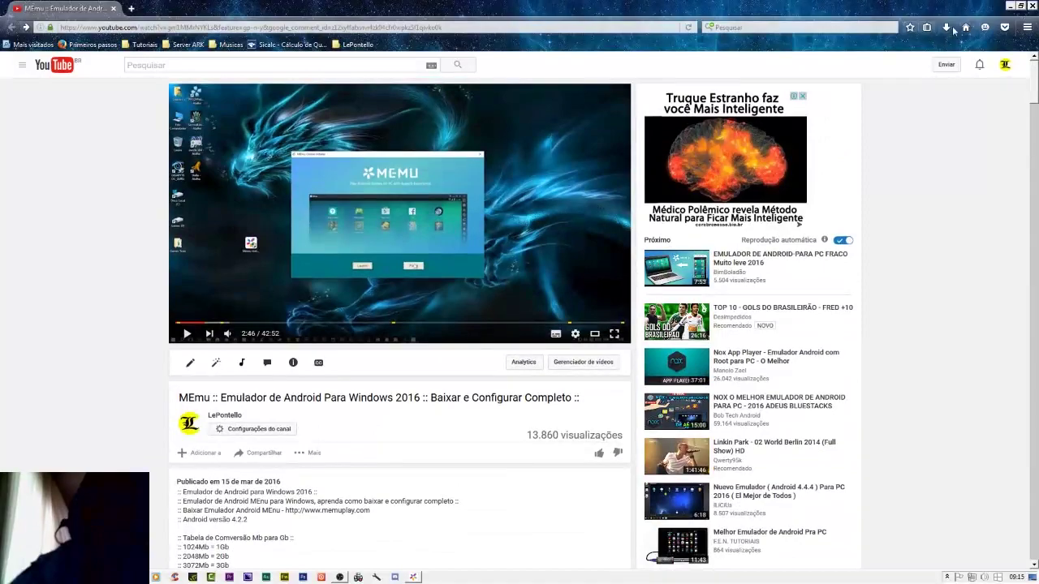
{"action": "left_click", "coordinate": [1010, 7]}
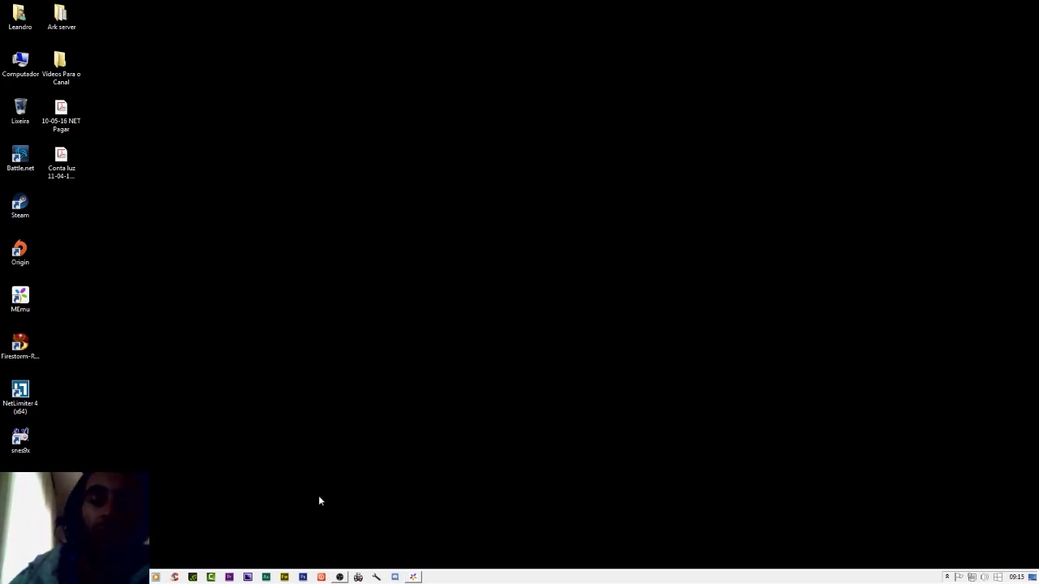
{"action": "left_click", "coordinate": [413, 576]}
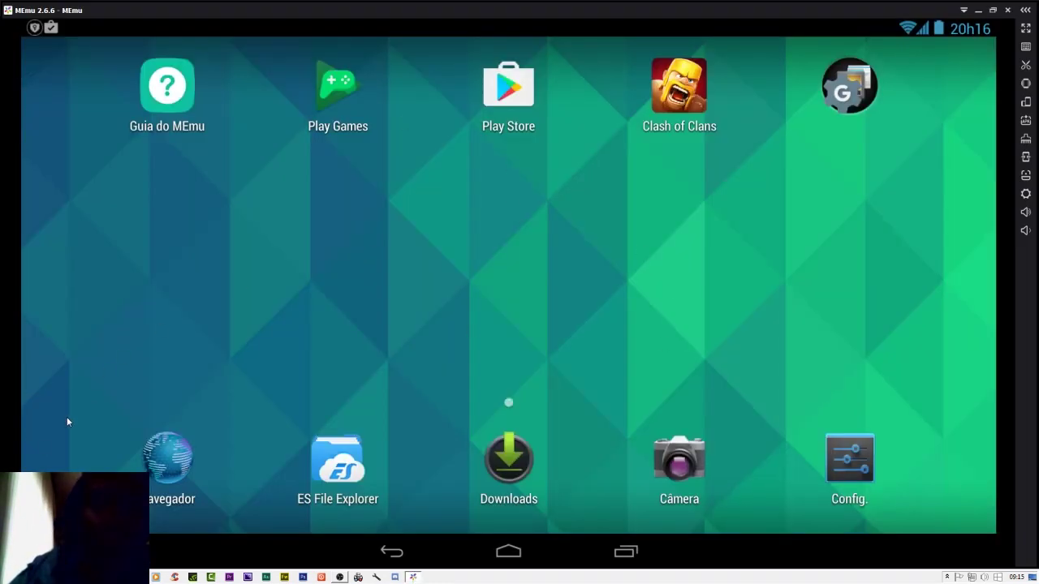
Find and select MEmu 2.6.6 in Control Panel's uninstall programs list.
{"action": "left_click", "coordinate": [18, 577]}
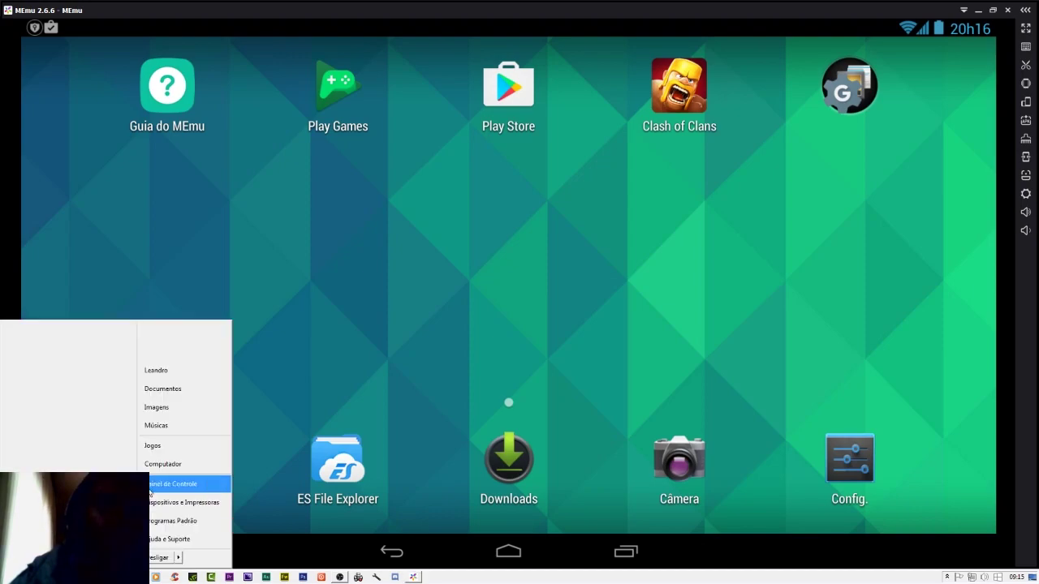
{"action": "left_click", "coordinate": [215, 480]}
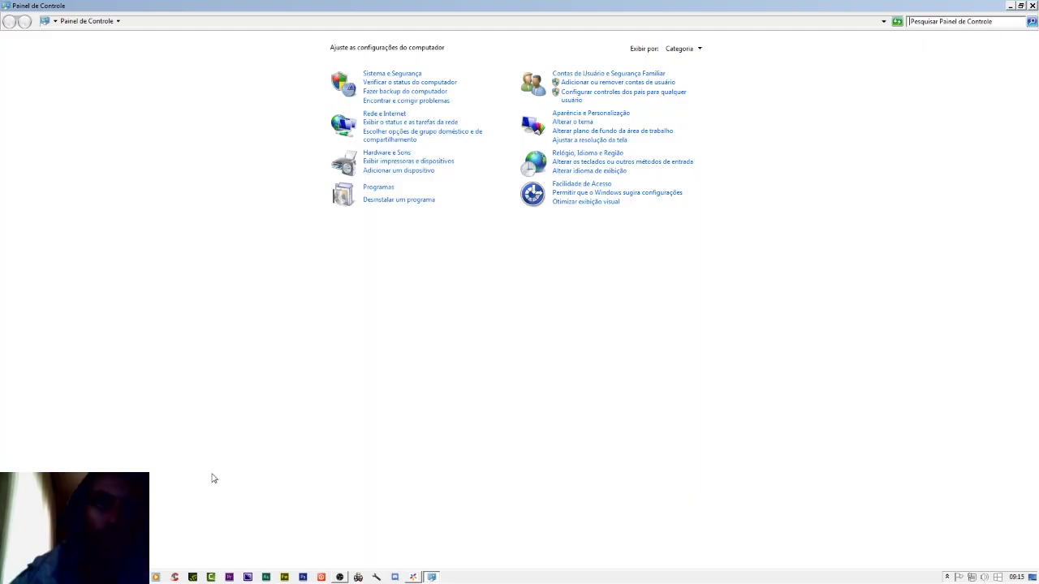
{"action": "left_click", "coordinate": [401, 200]}
{"action": "scroll", "coordinate": [190, 360], "scroll_direction": "down", "scroll_amount": 3}
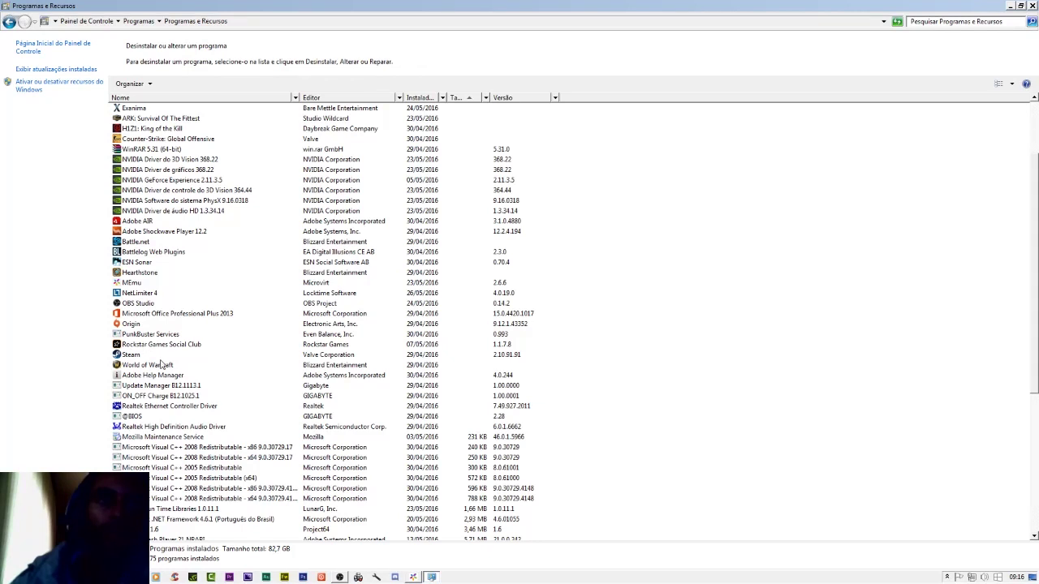
{"action": "left_click", "coordinate": [141, 286]}
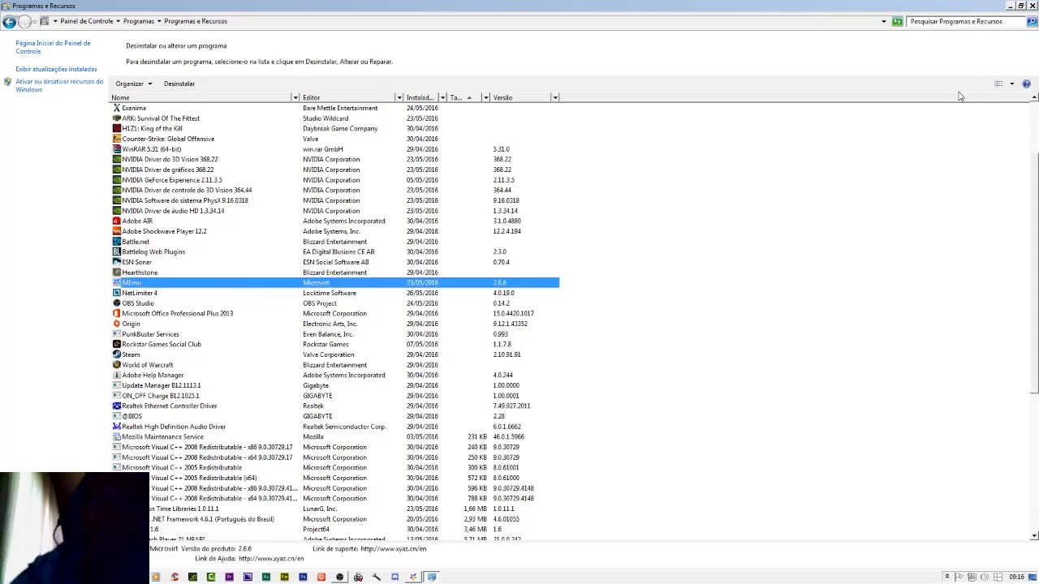
Close the programs list and the MEmu emulator, then launch CCleaner.
{"action": "left_click", "coordinate": [1032, 7]}
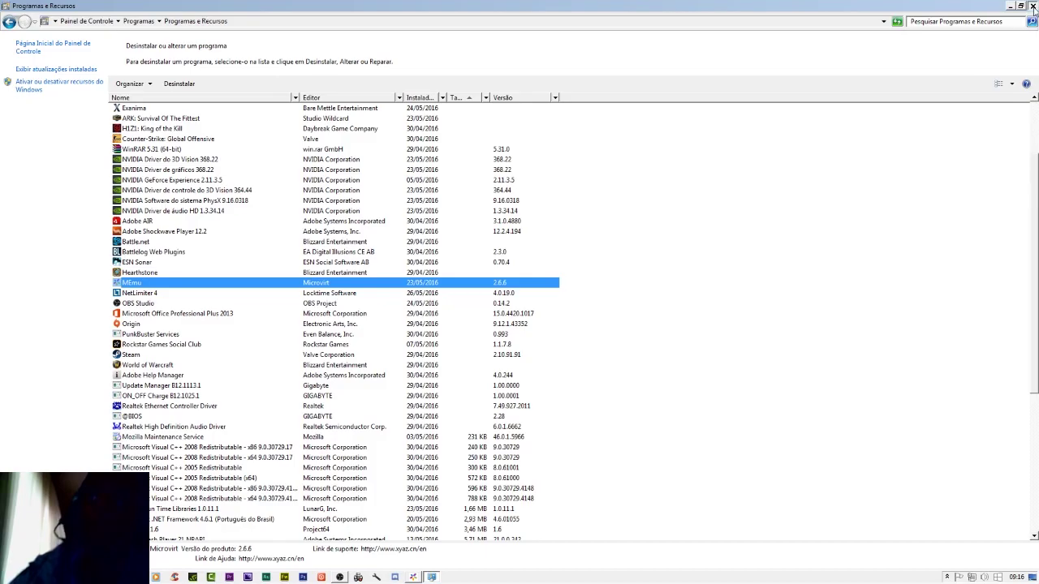
{"action": "left_click", "coordinate": [1007, 9]}
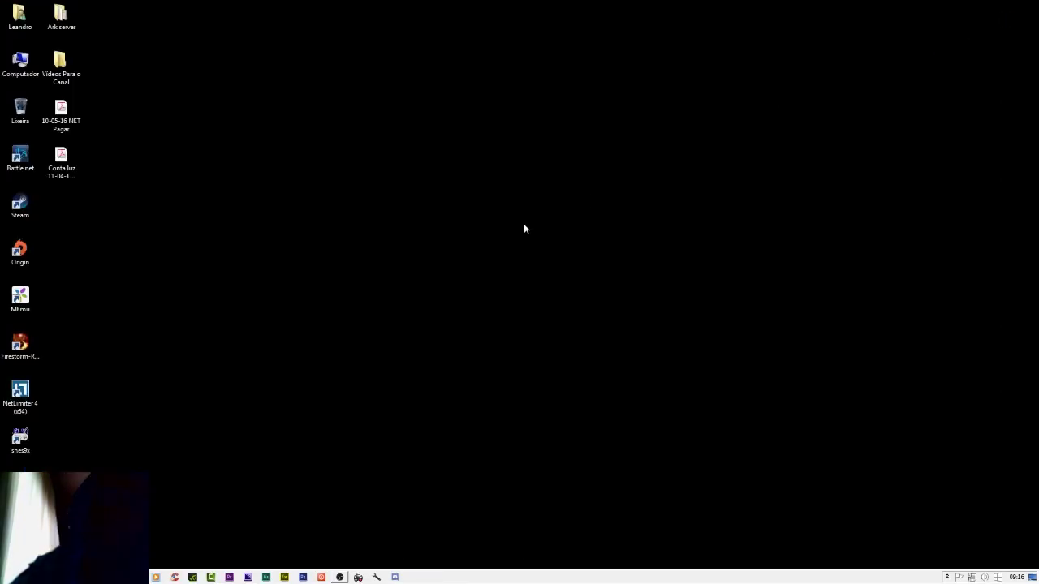
{"action": "left_click", "coordinate": [175, 577]}
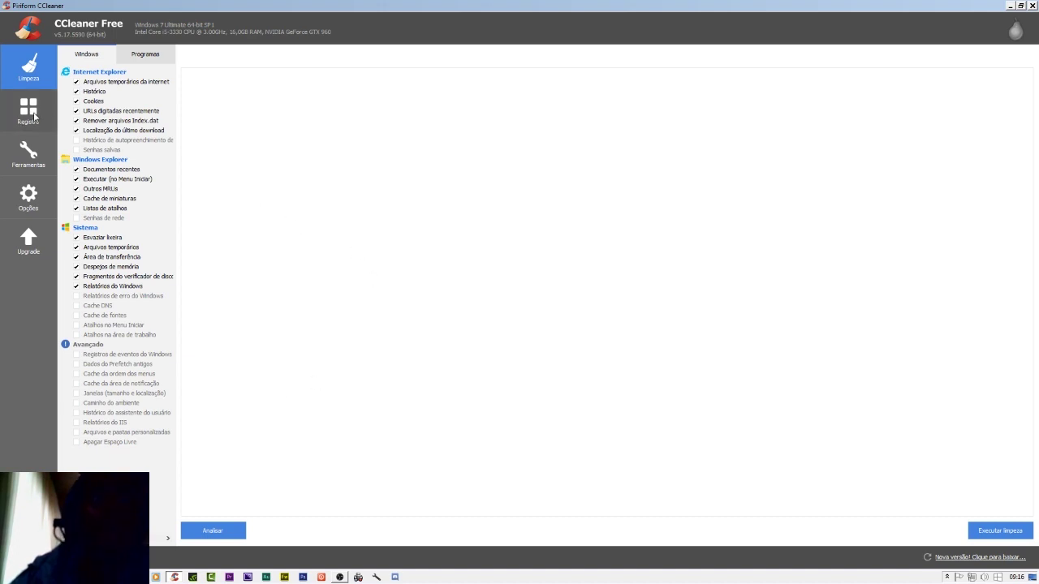
Run CCleaner's Registro error scan to 100% with no errors, then close CCleaner.
{"action": "left_click", "coordinate": [31, 113]}
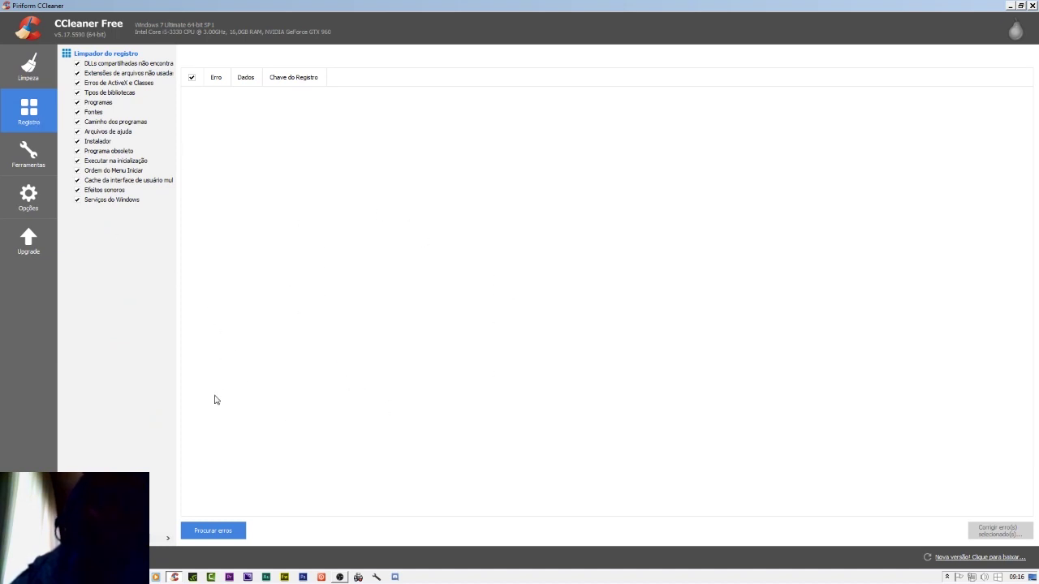
{"action": "left_click", "coordinate": [232, 529]}
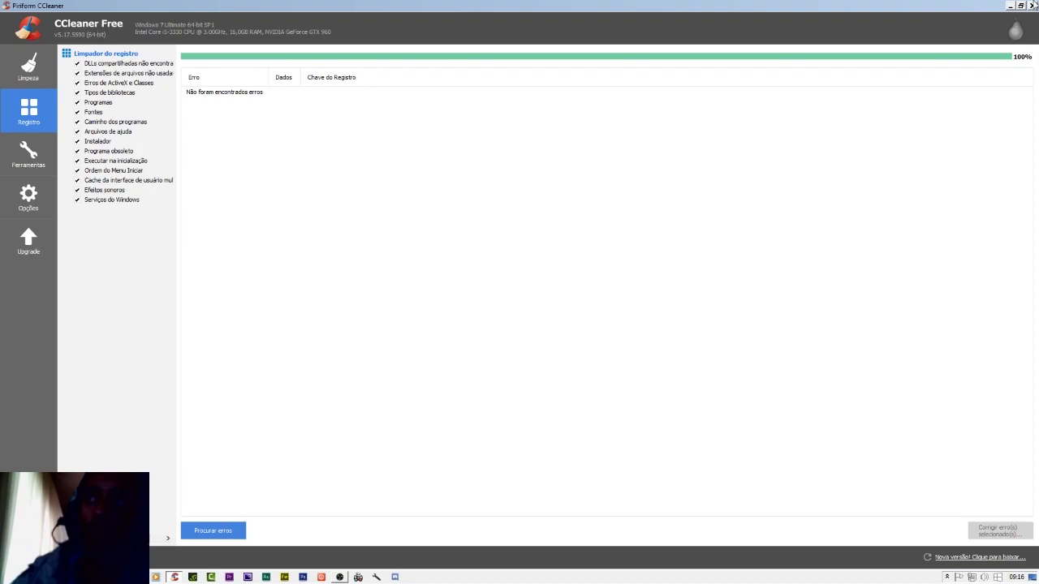
{"action": "left_click", "coordinate": [1033, 6]}
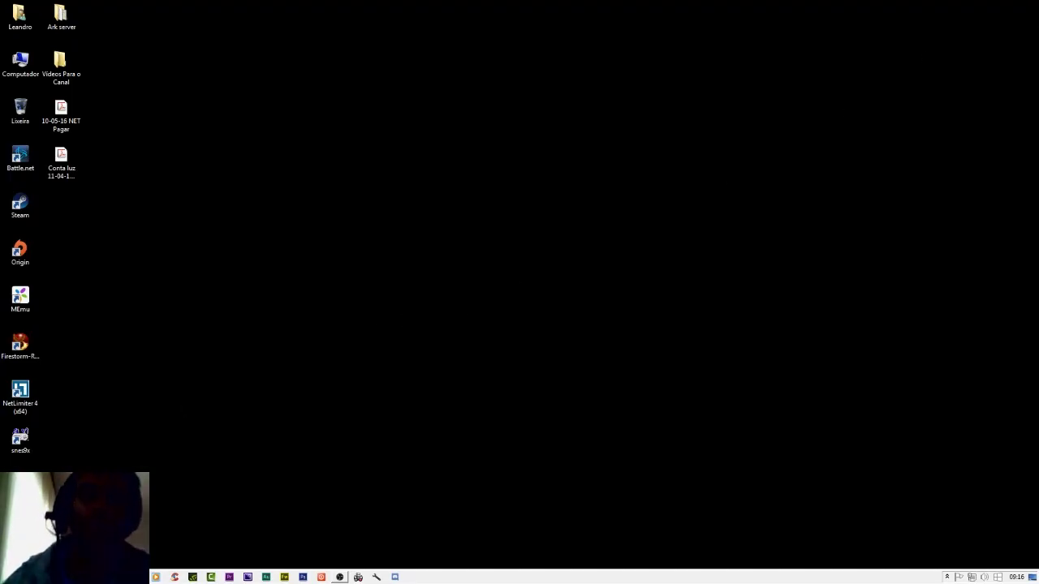
Launch Registry Editor through a 'regedit' Start search and maximize it.
{"action": "key", "text": "super"}
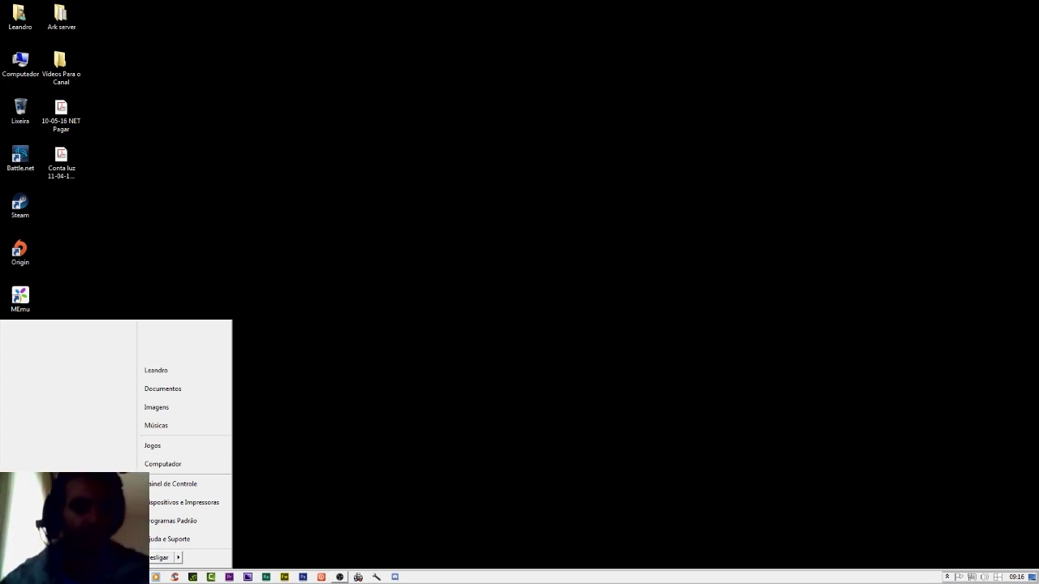
{"action": "type", "text": "regedit"}
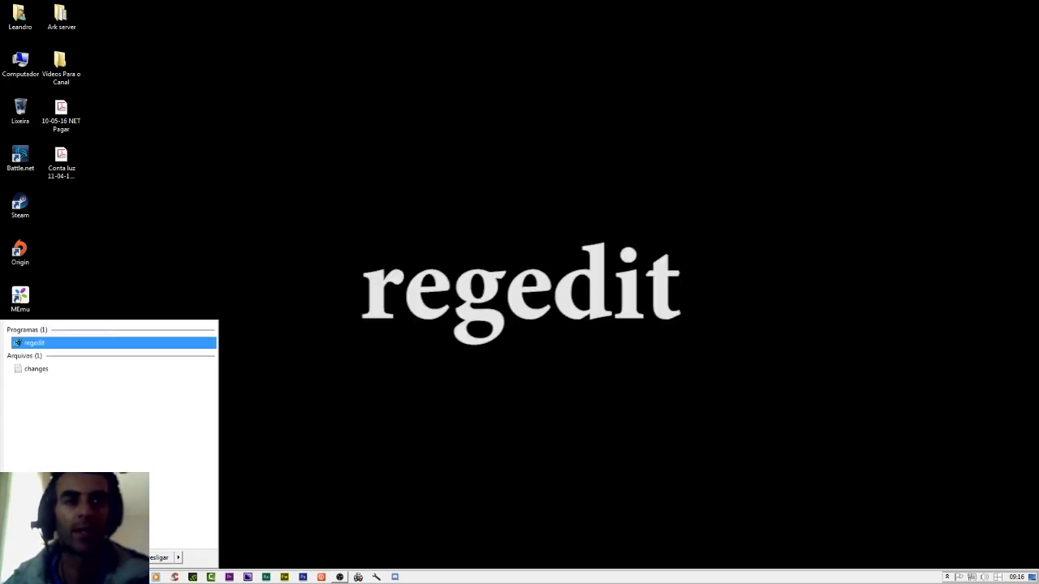
{"action": "key", "text": "Return"}
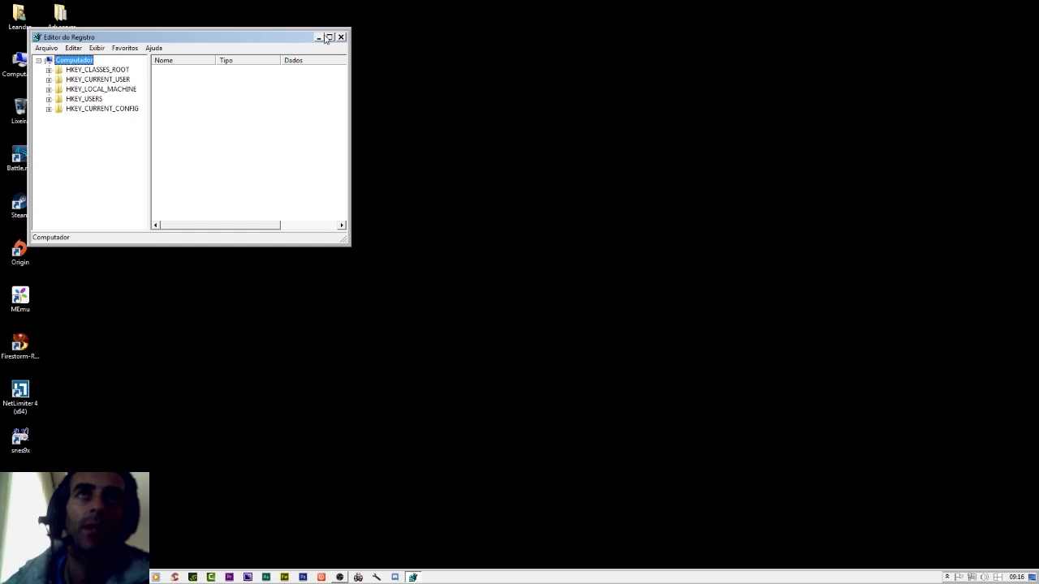
{"action": "left_click", "coordinate": [329, 36]}
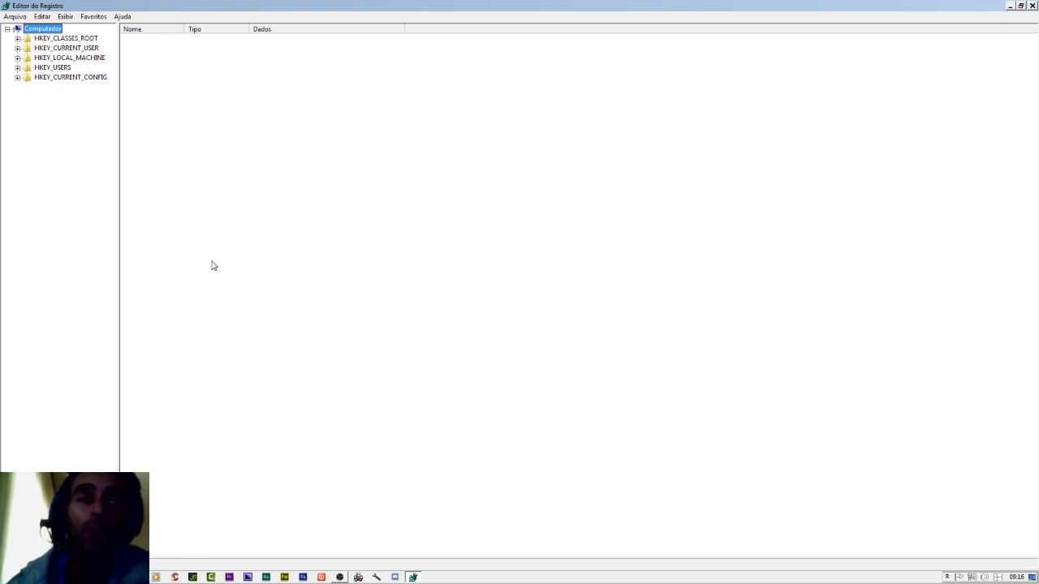
Search the registry for MEmu, landing on the DefaultIcon key pointing to apk.ico.
{"action": "left_click", "coordinate": [41, 16]}
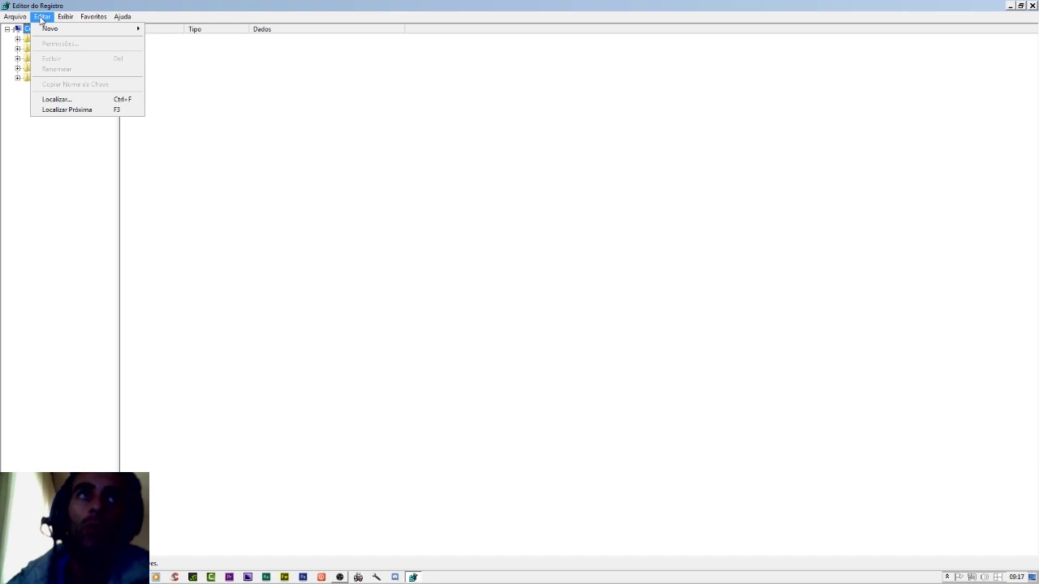
{"action": "left_click", "coordinate": [54, 99]}
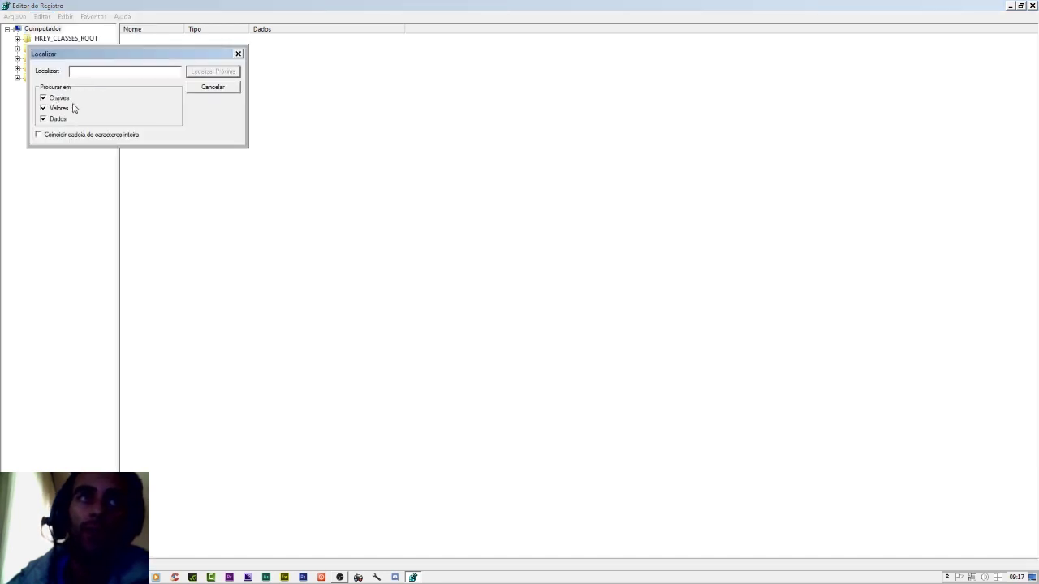
{"action": "type", "text": "MEmu"}
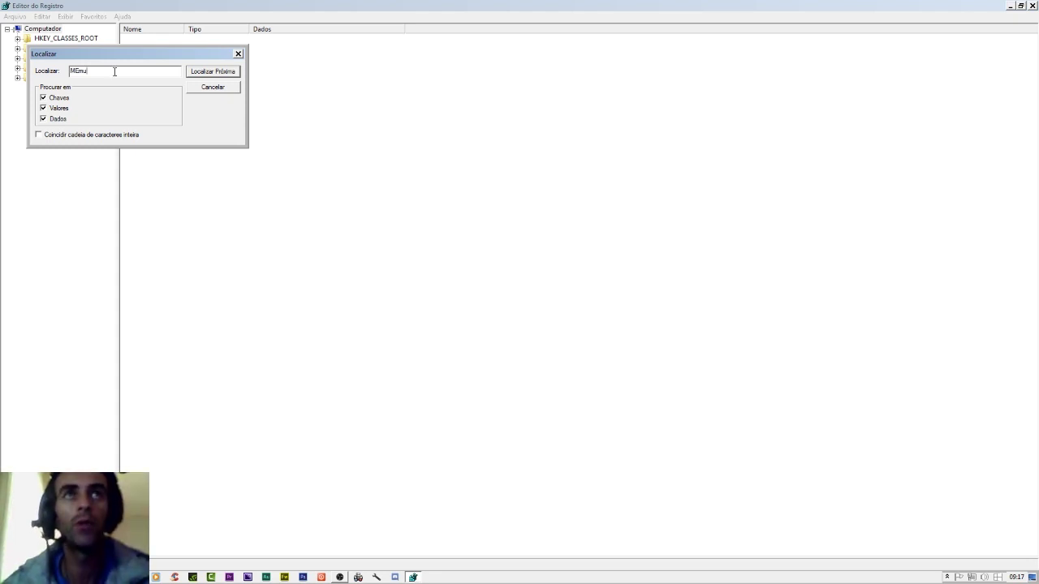
{"action": "left_click", "coordinate": [193, 74]}
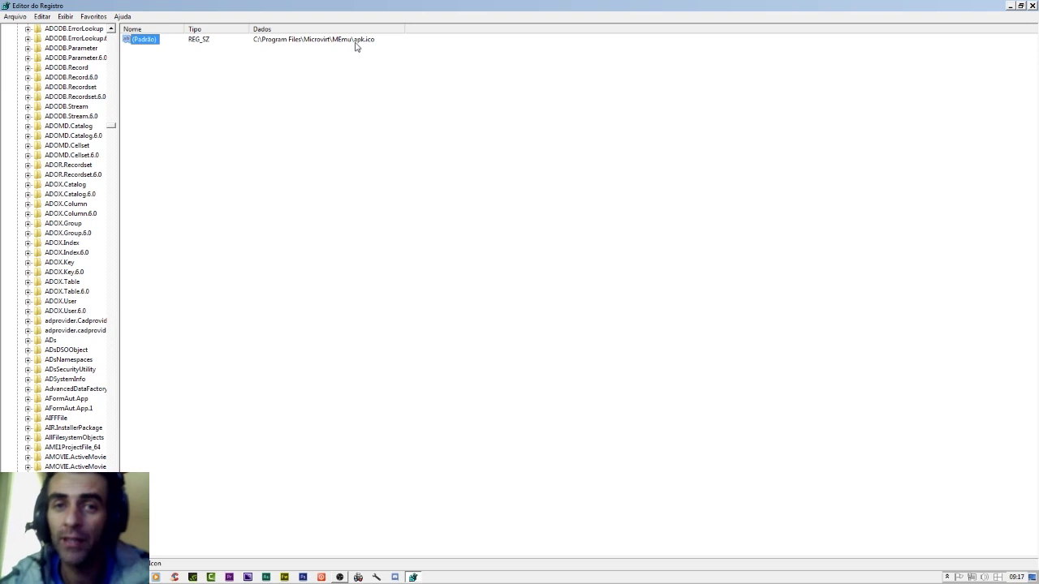
Inspect the default values of the first MEmu matches, advancing between them with F3.
{"action": "left_click", "coordinate": [337, 45]}
{"action": "left_click", "coordinate": [142, 46]}
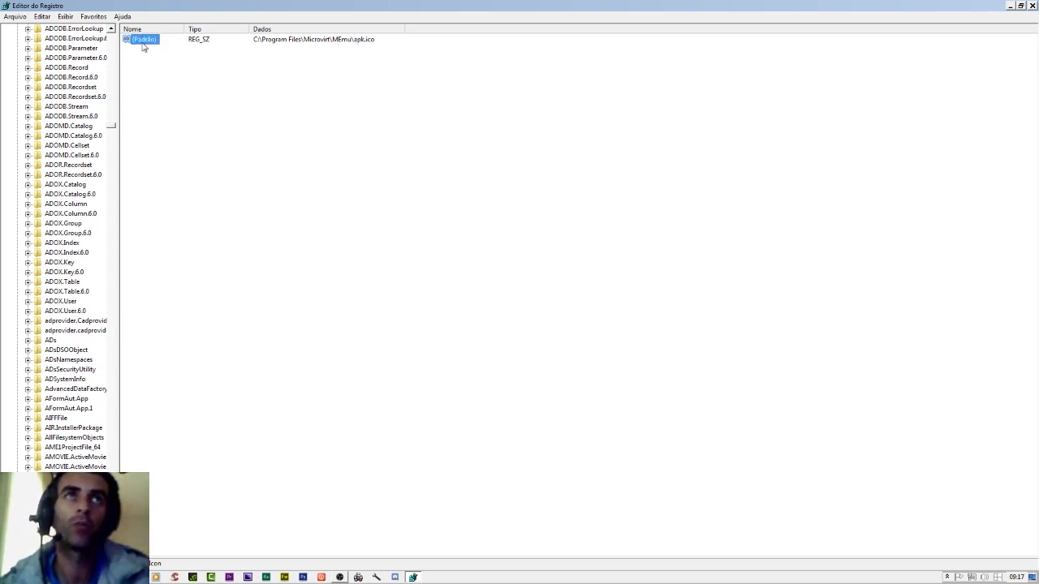
{"action": "right_click", "coordinate": [129, 47]}
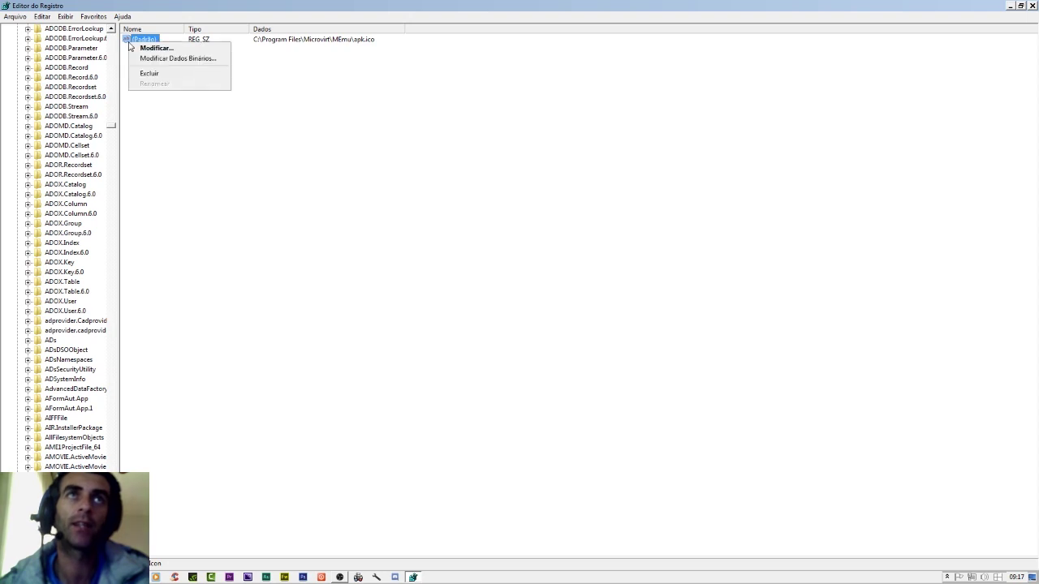
{"action": "left_click", "coordinate": [200, 232]}
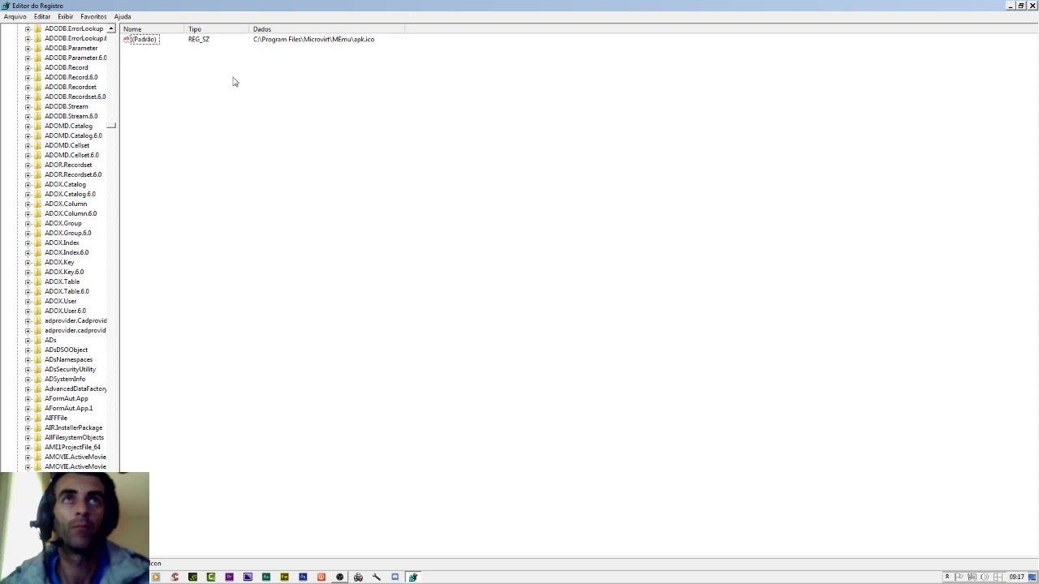
{"action": "left_click", "coordinate": [145, 39]}
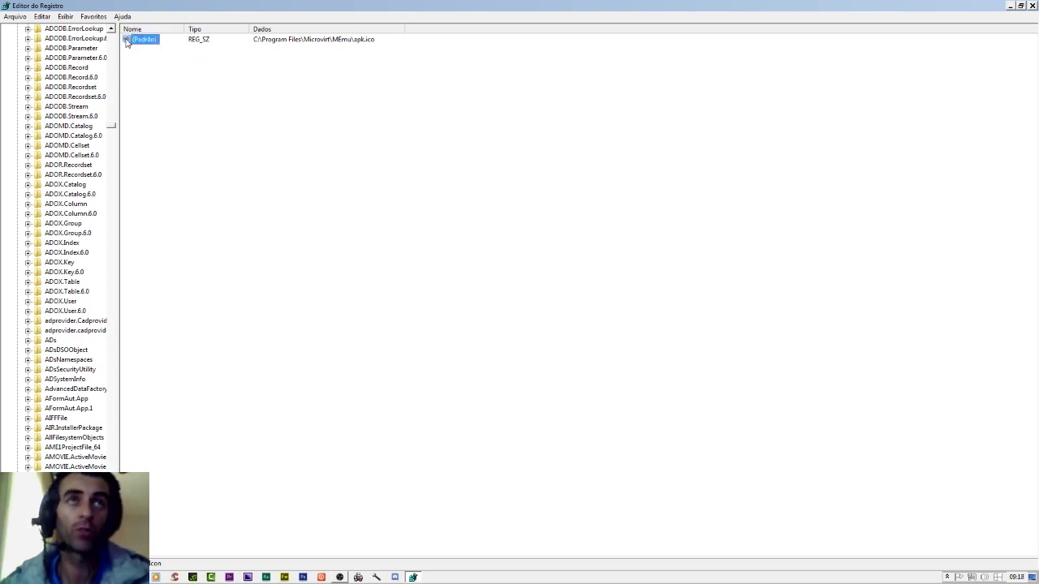
{"action": "key", "text": "F3"}
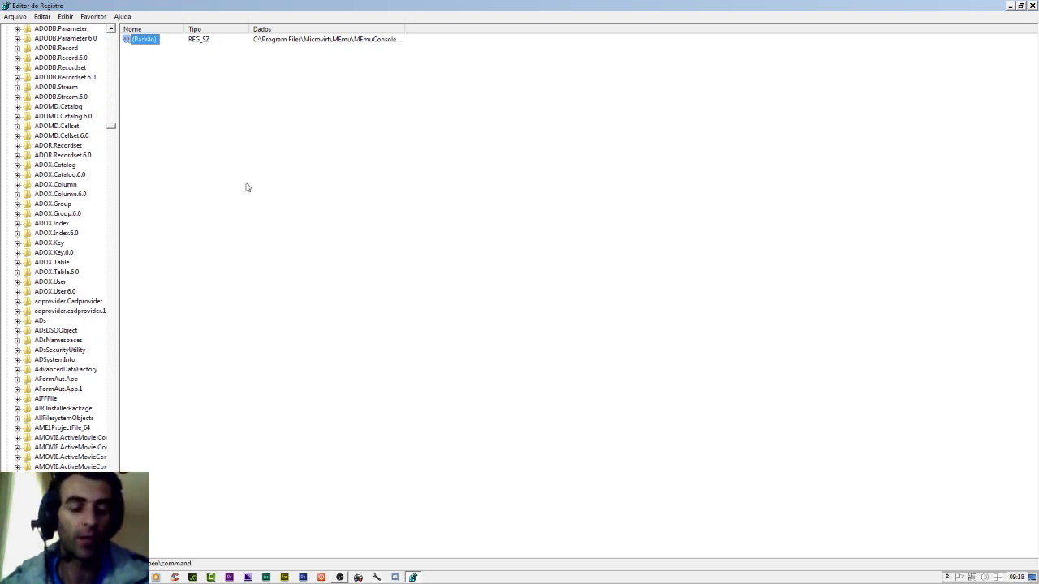
{"action": "key", "text": "F3"}
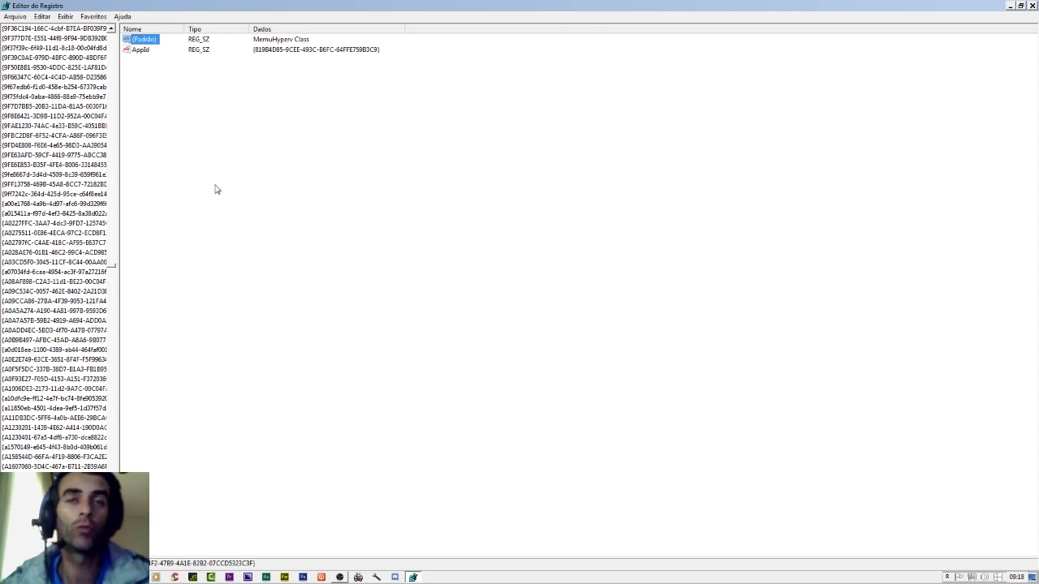
{"action": "key", "text": "F3"}
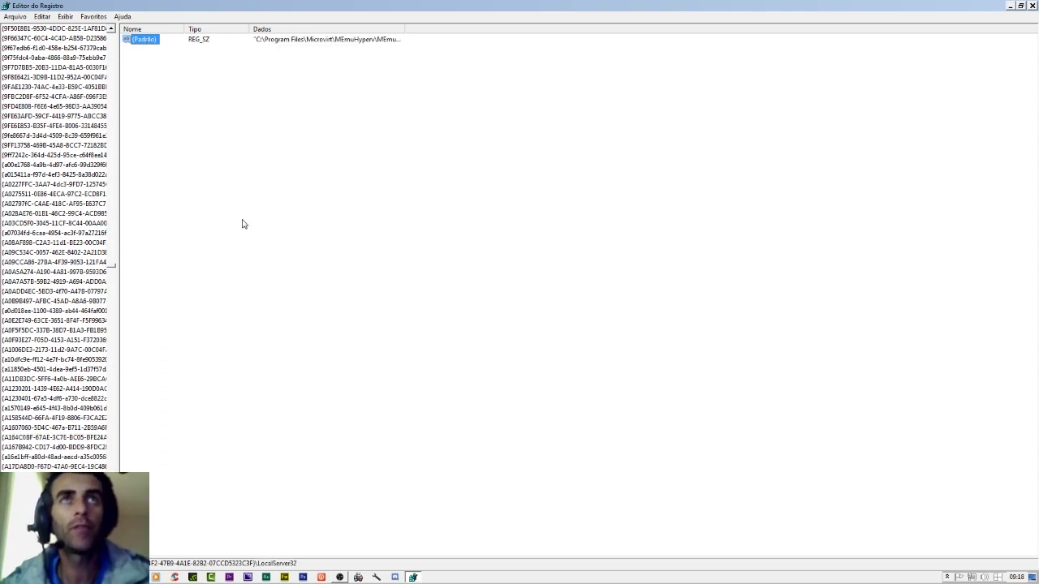
{"action": "right_click", "coordinate": [136, 42]}
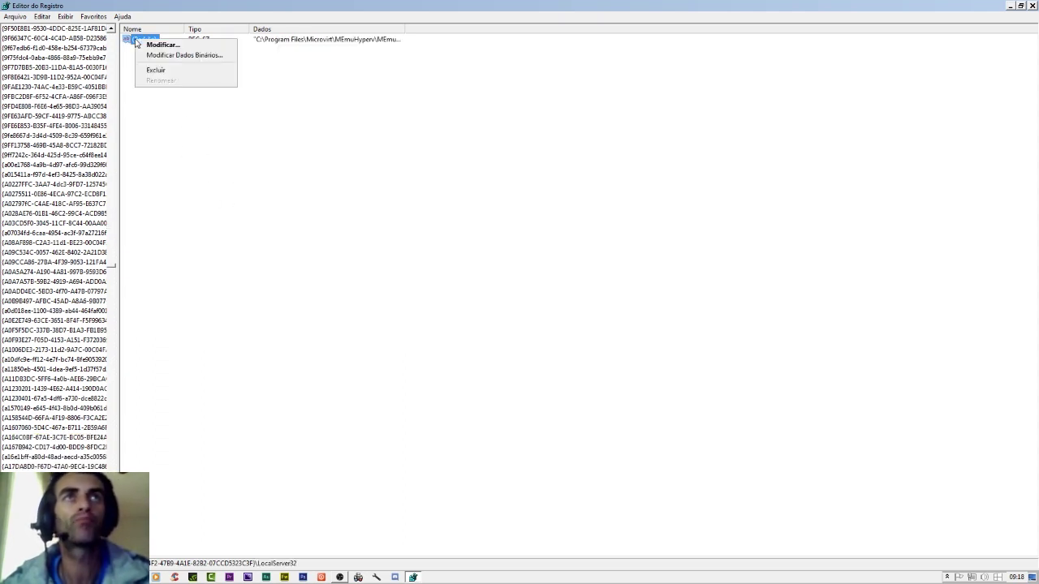
{"action": "left_click", "coordinate": [230, 274]}
Step with F3 through the MemuHyperv matches in the registry.
{"action": "key", "text": "F3"}
{"action": "key", "text": "F3"}
{"action": "key", "text": "F3"}
{"action": "key", "text": "F3"}
{"action": "key", "text": "F3"}
{"action": "key", "text": "F3"}
{"action": "key", "text": "F3"}
{"action": "key", "text": "F3"}
{"action": "key", "text": "F3"}
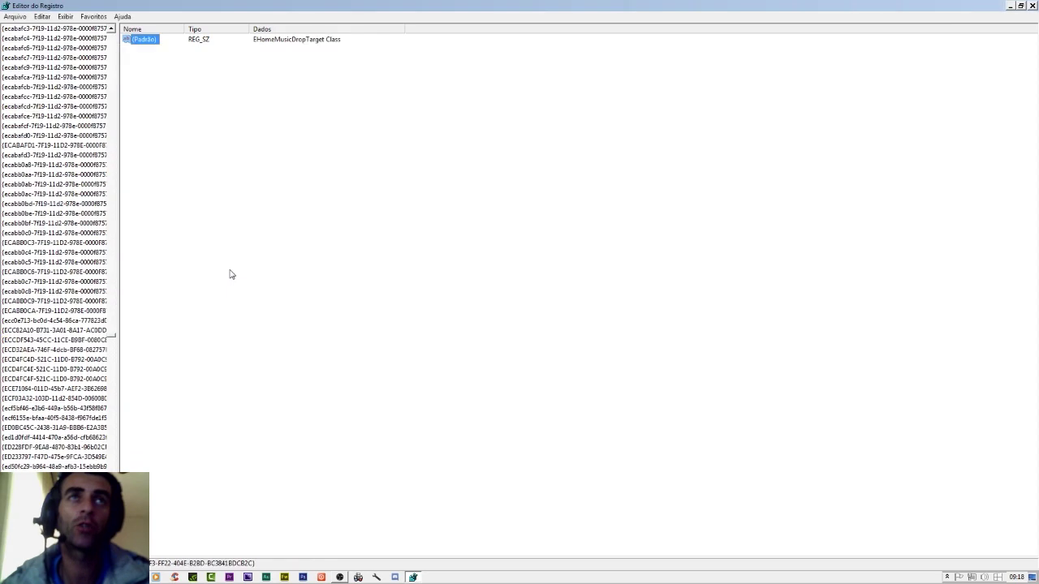
{"action": "key", "text": "F3"}
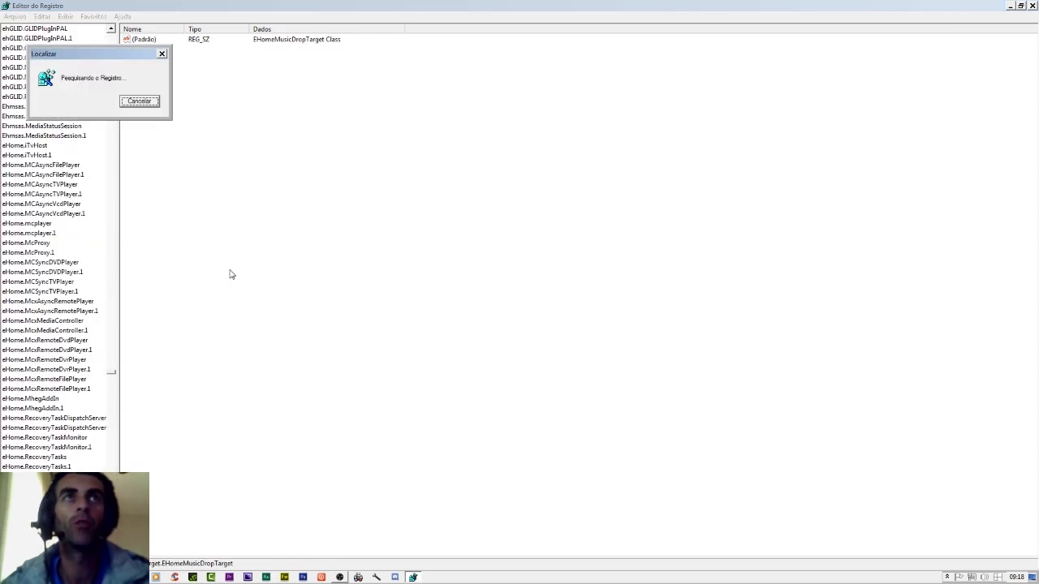
{"action": "key", "text": "F3"}
{"action": "key", "text": "F3"}
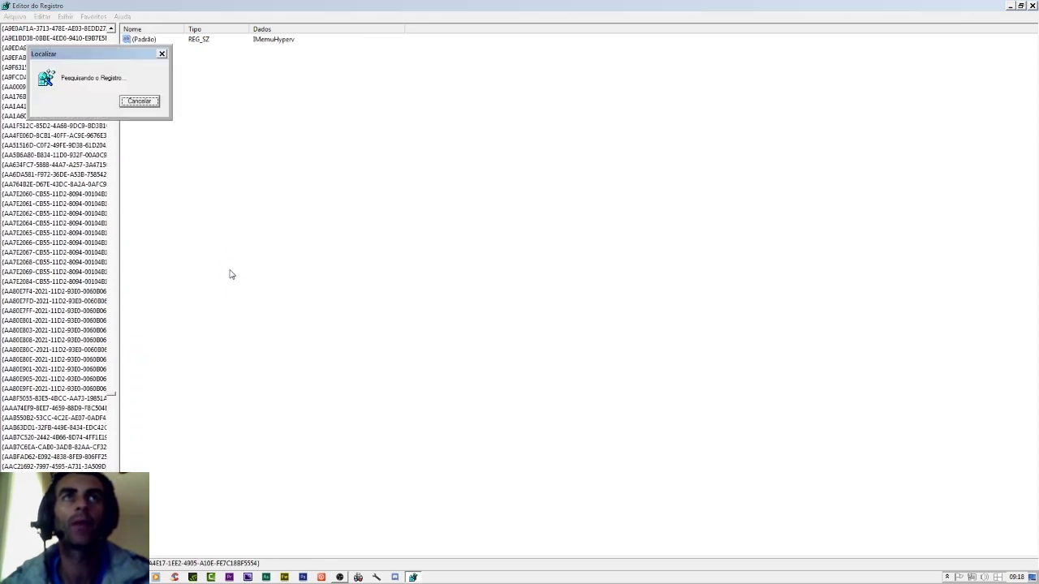
{"action": "key", "text": "F3"}
{"action": "key", "text": "F3"}
{"action": "key", "text": "F3"}
{"action": "key", "text": "F3"}
{"action": "key", "text": "F3"}
{"action": "key", "text": "F3"}
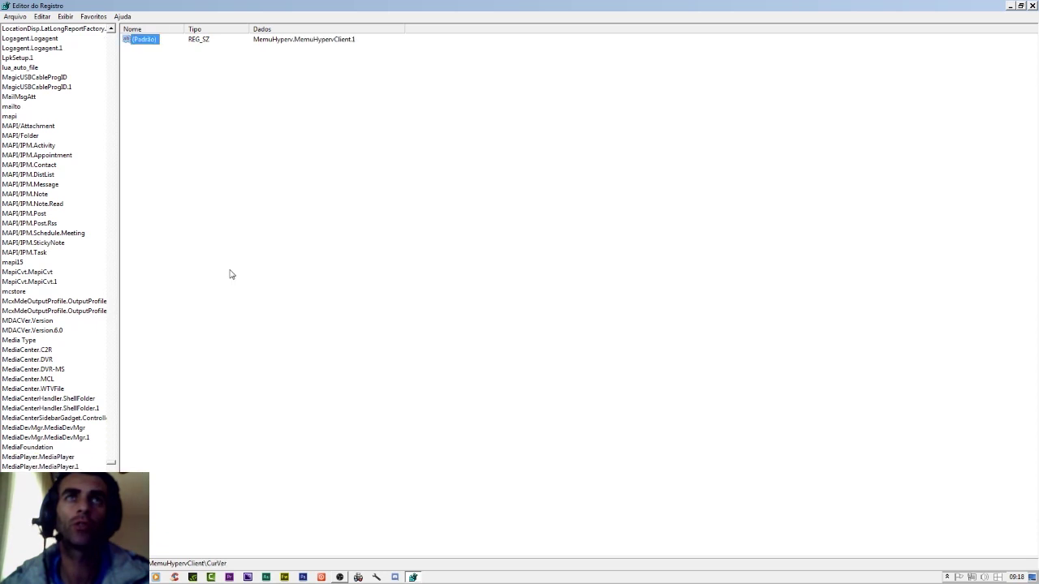
{"action": "key", "text": "F3"}
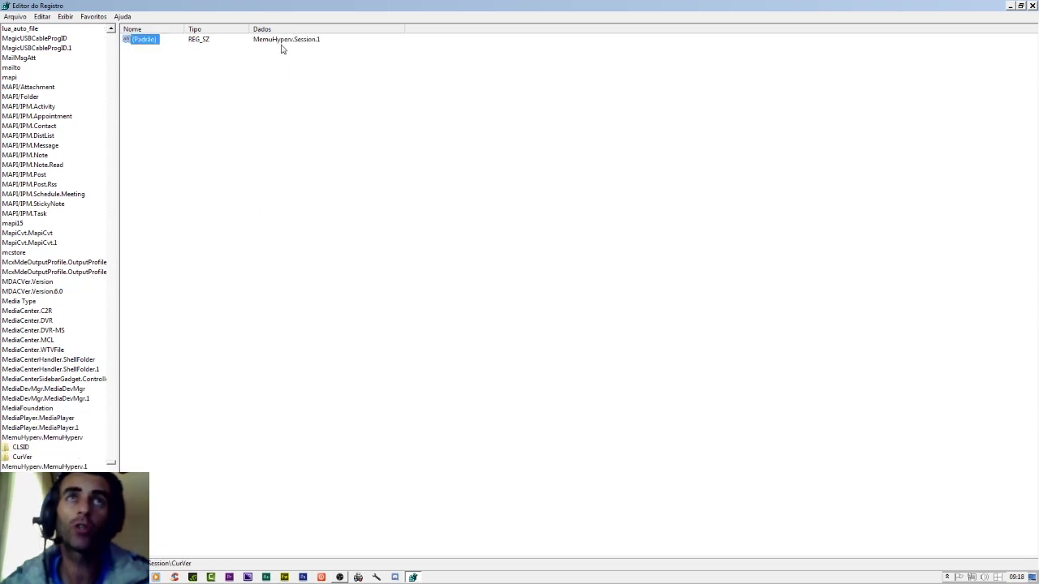
{"action": "key", "text": "F3"}
{"action": "key", "text": "F3"}
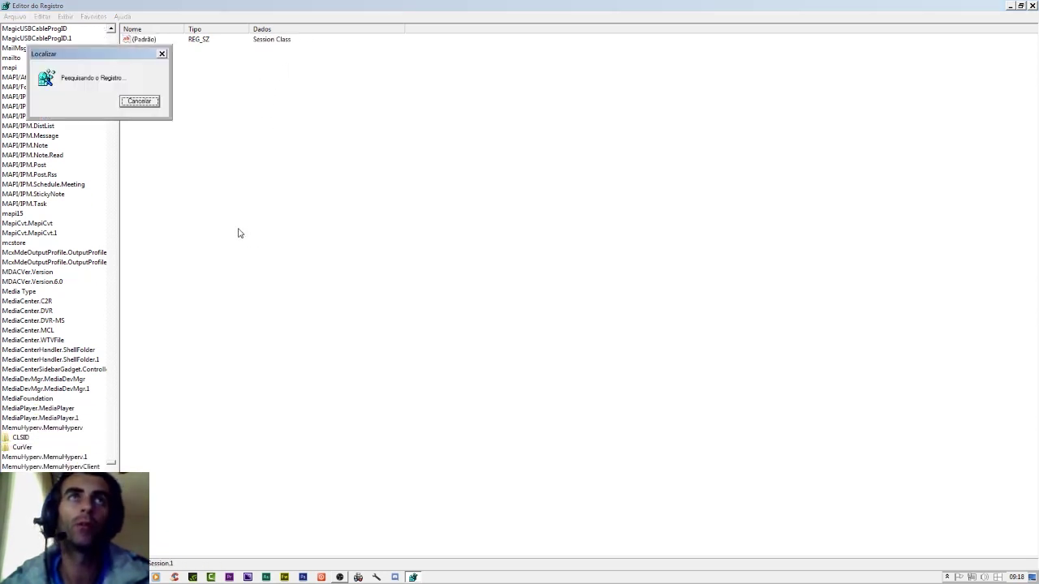
{"action": "key", "text": "F3"}
{"action": "key", "text": "F3"}
{"action": "key", "text": "F3"}
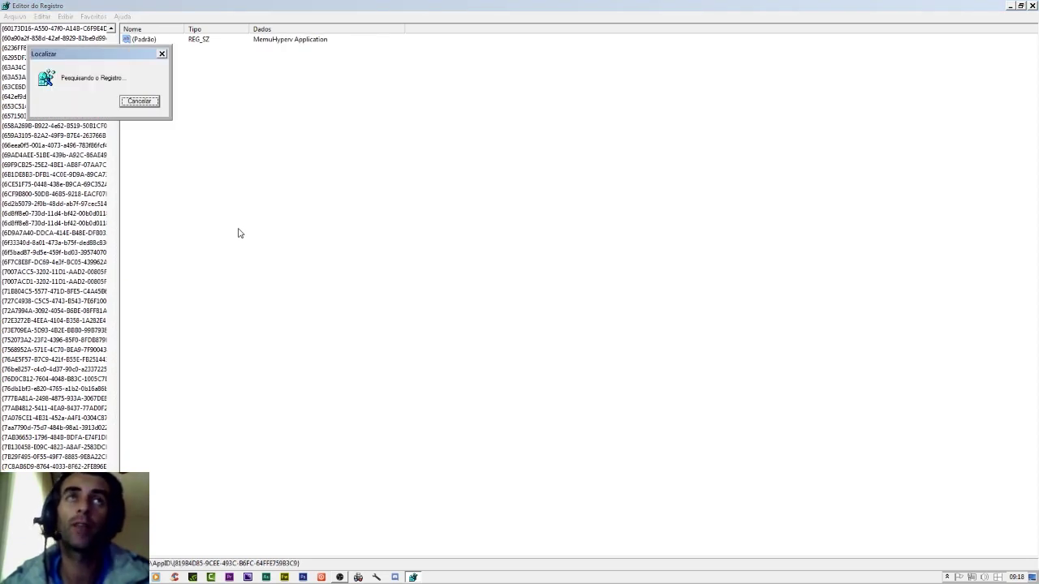
{"action": "key", "text": "F3"}
{"action": "key", "text": "F3"}
{"action": "key", "text": "F3"}
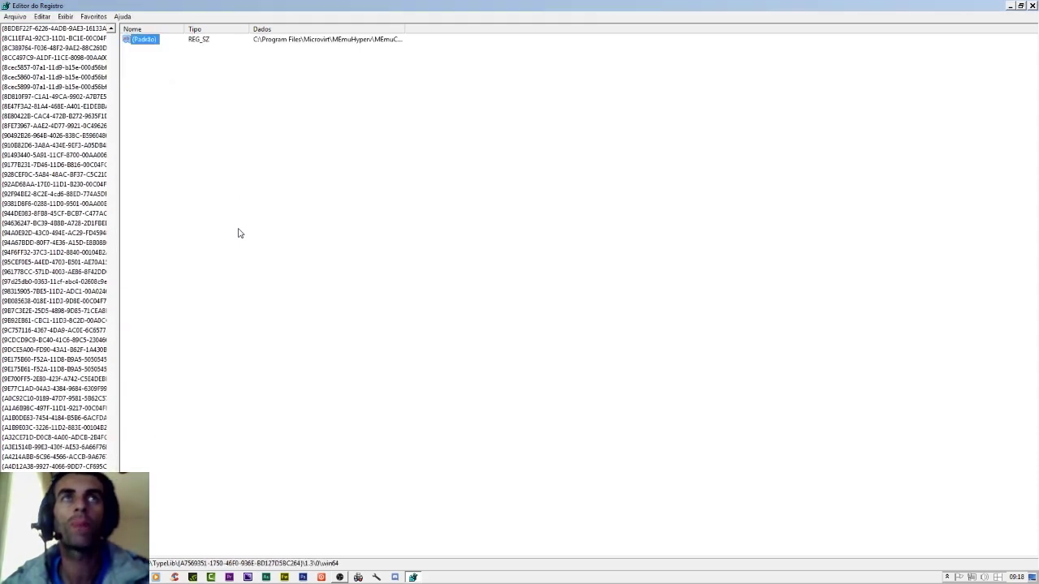
{"action": "key", "text": "F3"}
{"action": "key", "text": "F3"}
{"action": "key", "text": "F3"}
{"action": "key", "text": "F3"}
{"action": "key", "text": "F3"}
{"action": "key", "text": "F3"}
{"action": "key", "text": "F3"}
{"action": "key", "text": "F3"}
{"action": "key", "text": "F3"}
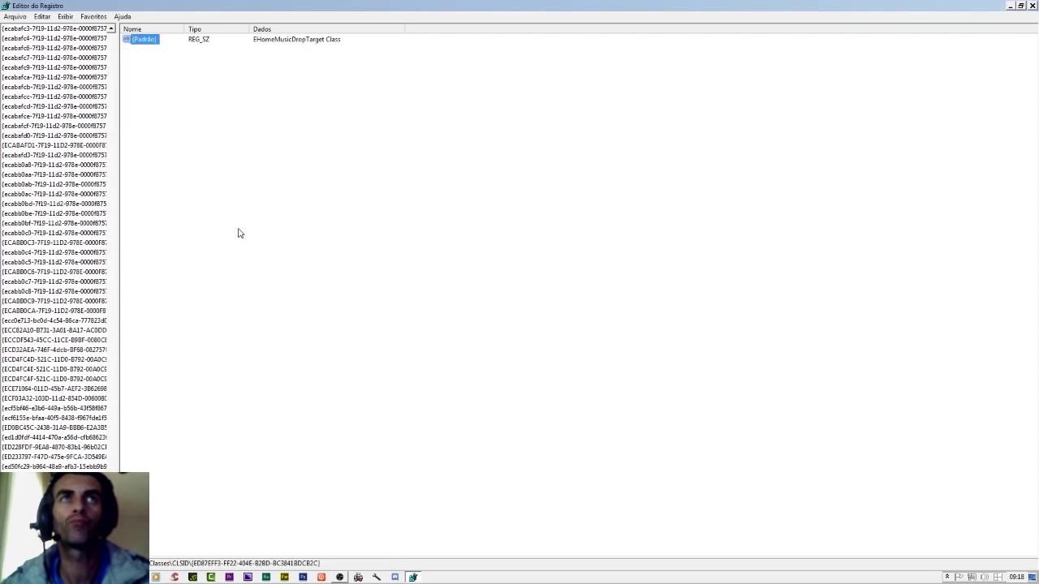
{"action": "key", "text": "F3"}
{"action": "key", "text": "F3"}
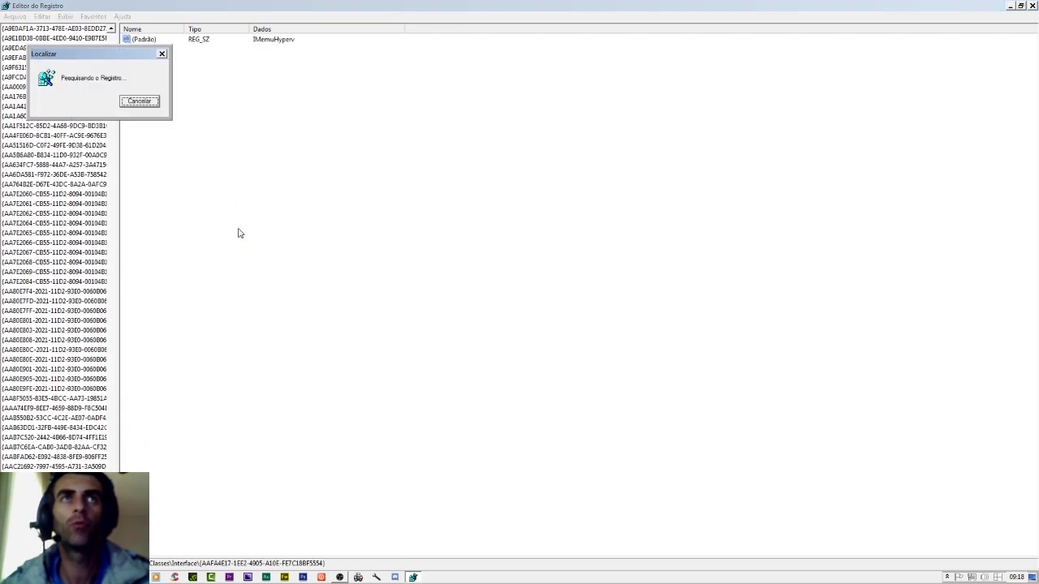
{"action": "key", "text": "F3"}
{"action": "key", "text": "F3"}
{"action": "key", "text": "F3"}
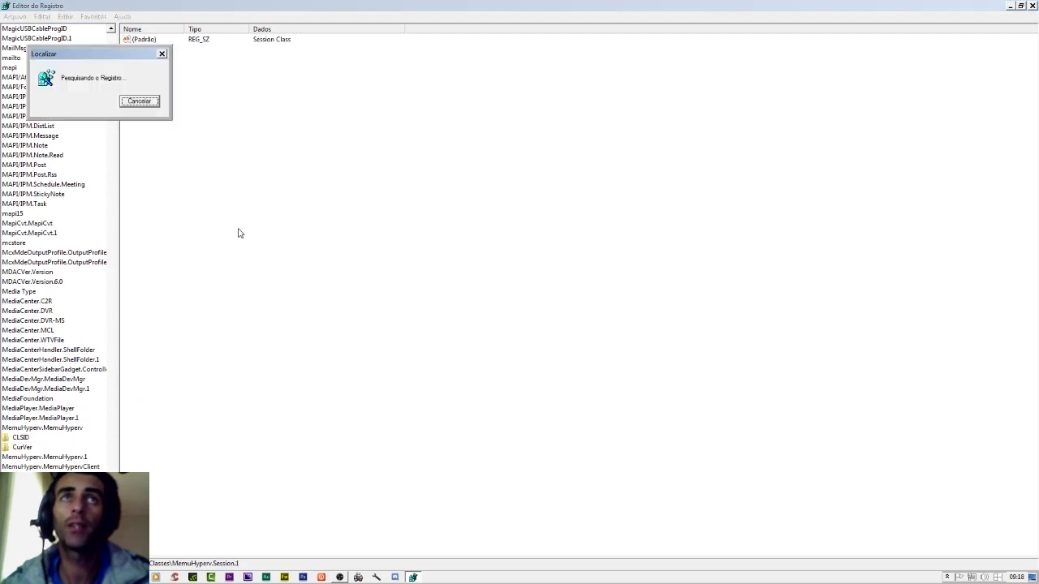
{"action": "key", "text": "F3"}
Continue F3 past the MEmu uninstall key and memudrv entries to the search's end.
{"action": "key", "text": "F3"}
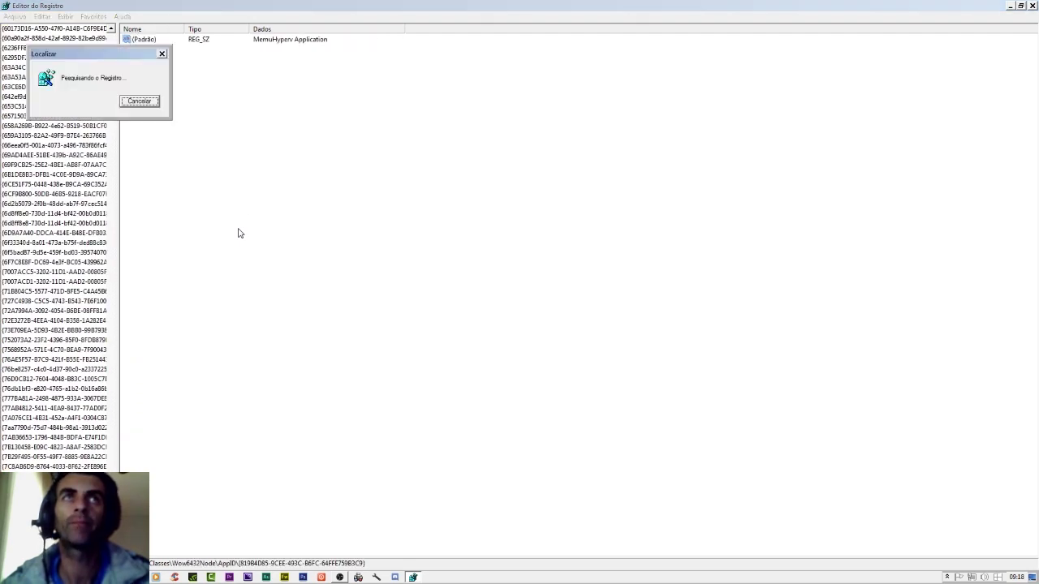
{"action": "key", "text": "F3"}
{"action": "key", "text": "F3"}
{"action": "key", "text": "F3"}
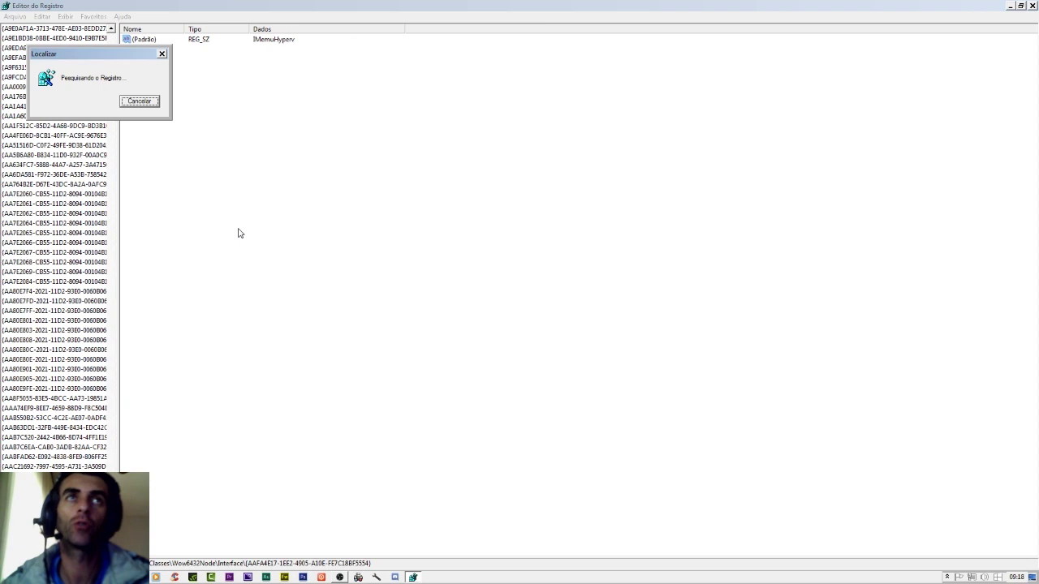
{"action": "key", "text": "F3"}
{"action": "key", "text": "F3"}
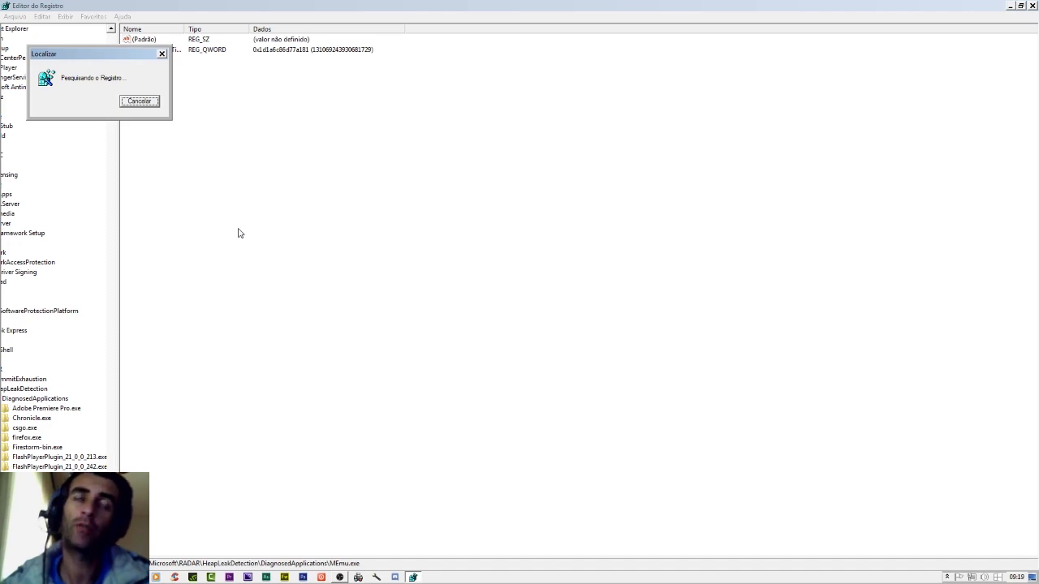
{"action": "key", "text": "F3"}
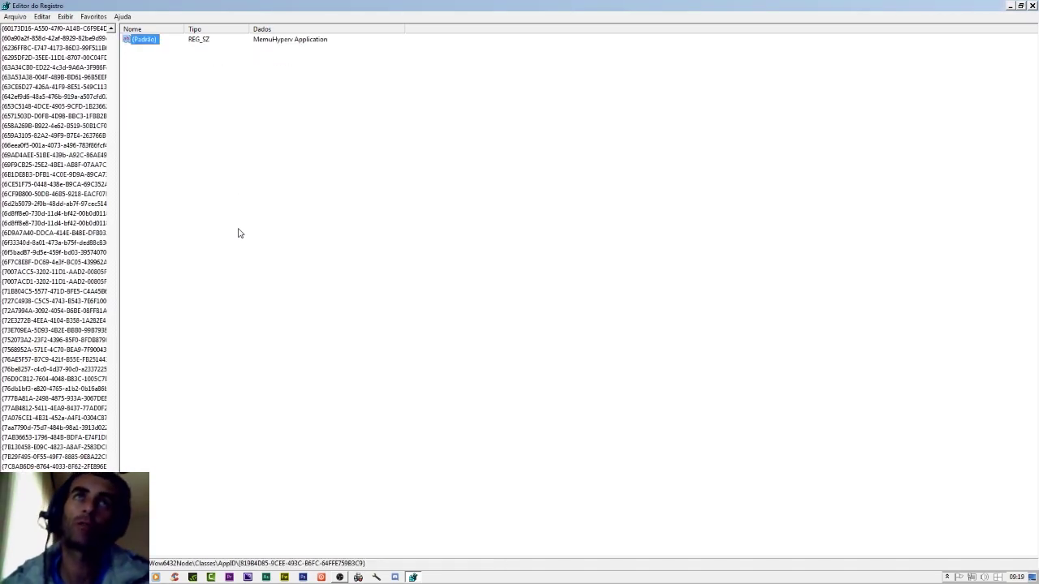
{"action": "key", "text": "F3"}
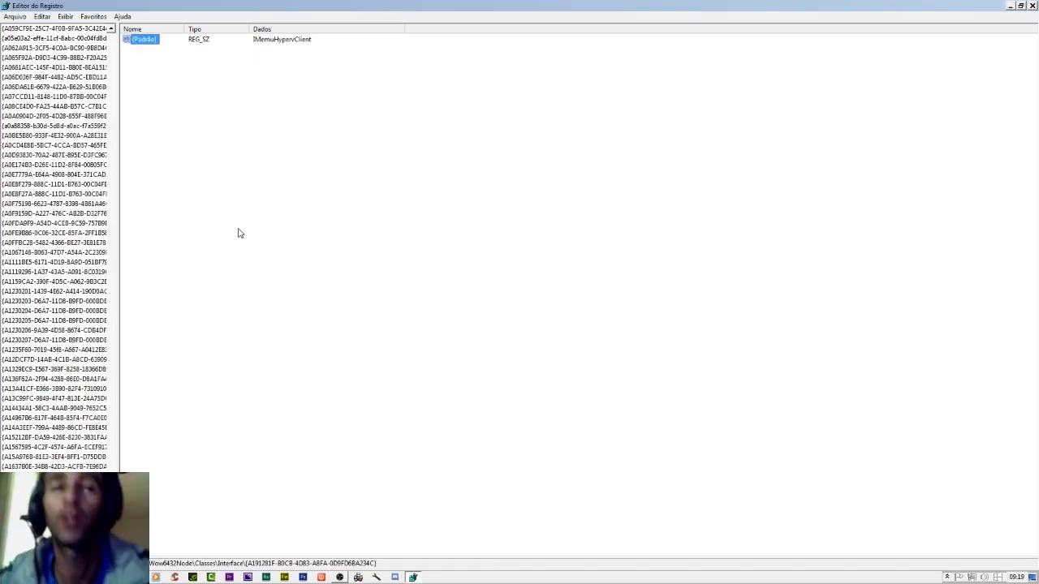
{"action": "key", "text": "F3"}
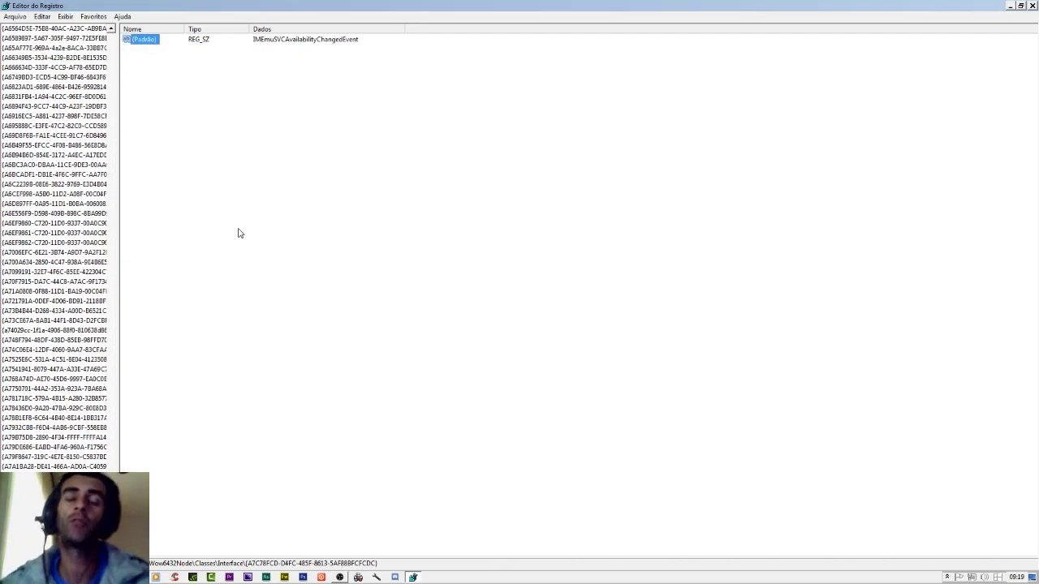
{"action": "key", "text": "F3"}
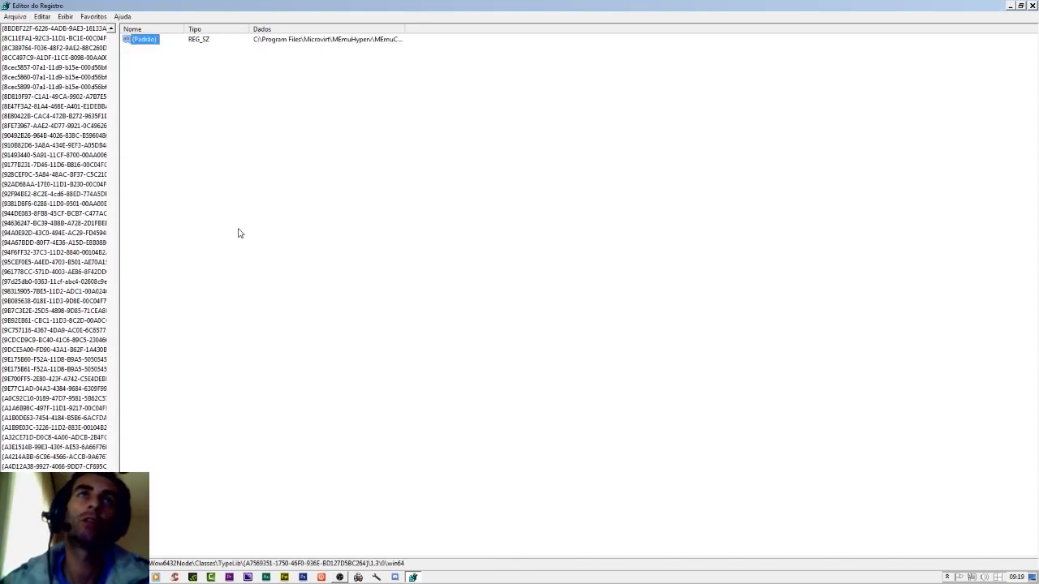
{"action": "key", "text": "F3"}
{"action": "key", "text": "F3"}
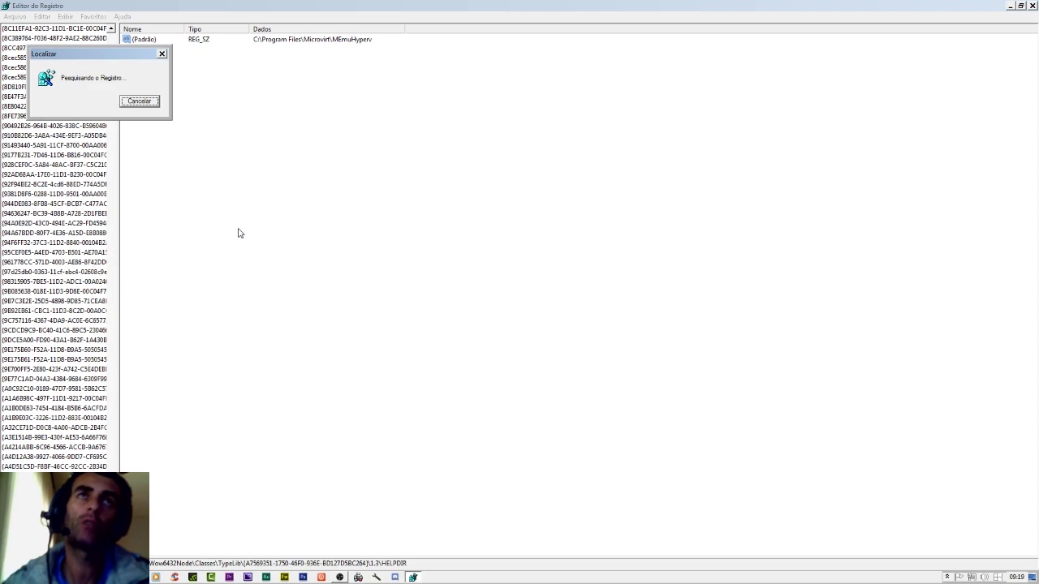
{"action": "key", "text": "F3"}
{"action": "key", "text": "F3"}
{"action": "key", "text": "F3"}
{"action": "key", "text": "F3"}
{"action": "key", "text": "F3"}
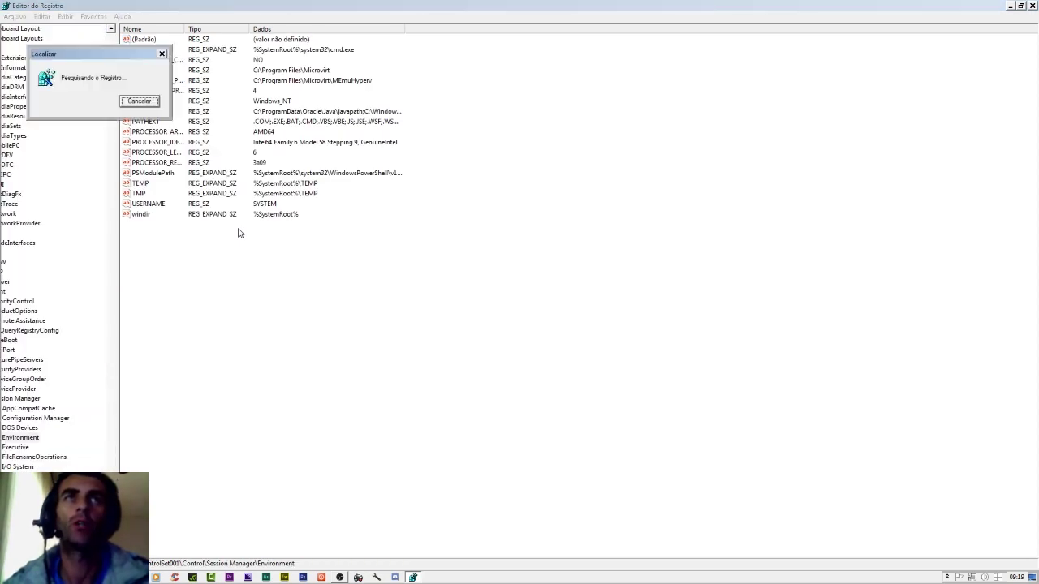
{"action": "key", "text": "F3"}
{"action": "key", "text": "F3"}
{"action": "key", "text": "F3"}
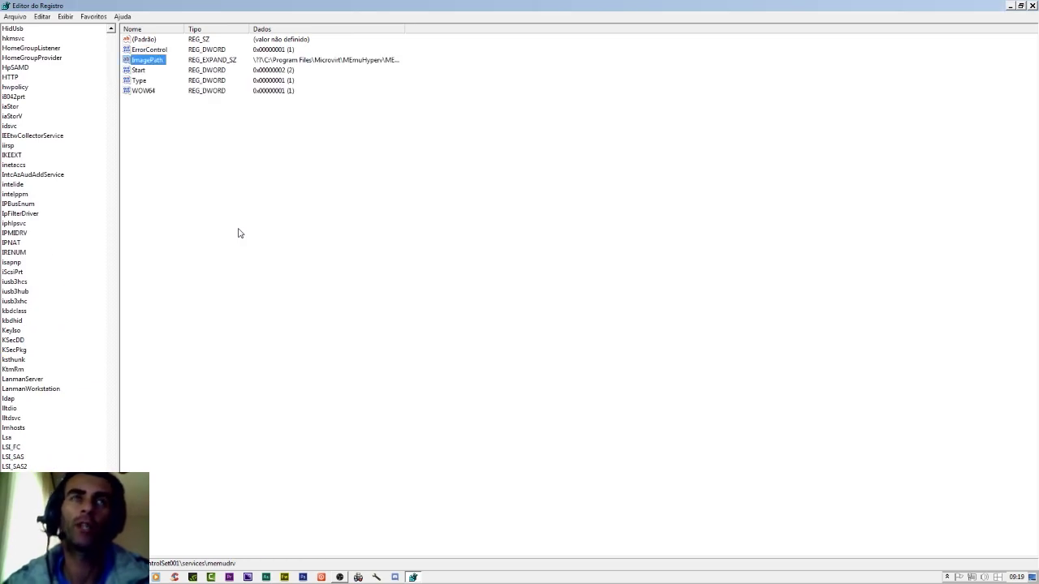
{"action": "key", "text": "F3"}
{"action": "key", "text": "F3"}
{"action": "key", "text": "F3"}
{"action": "key", "text": "F3"}
{"action": "key", "text": "F3"}
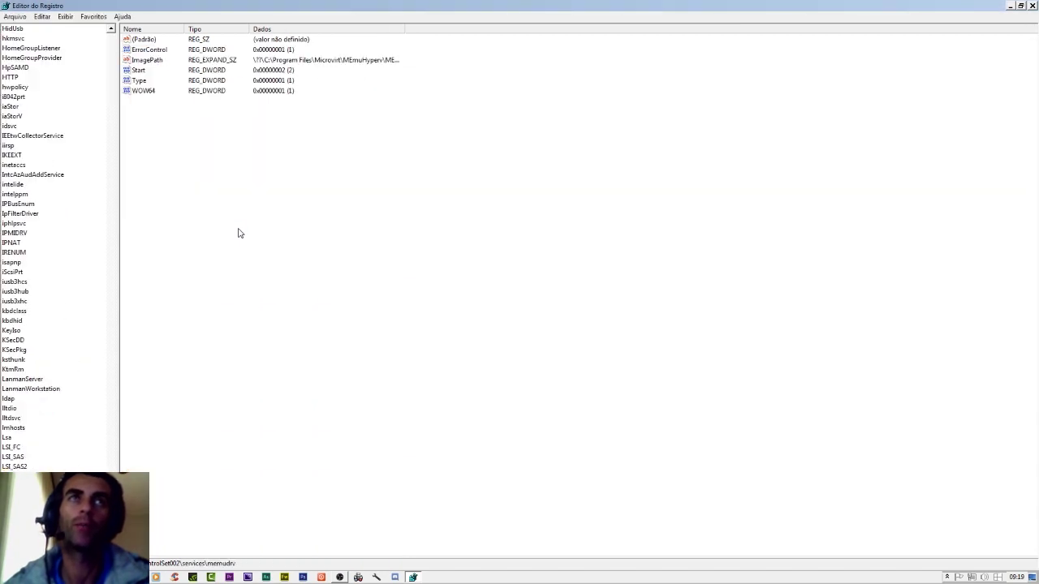
{"action": "key", "text": "F3"}
{"action": "key", "text": "F3"}
{"action": "key", "text": "F3"}
{"action": "key", "text": "F3"}
{"action": "key", "text": "F3"}
{"action": "key", "text": "F3"}
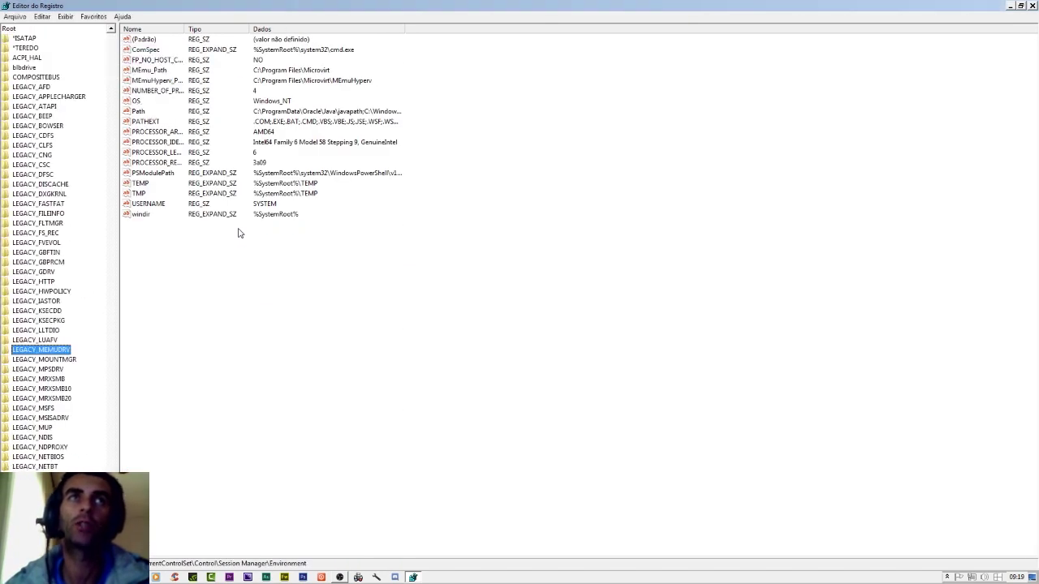
{"action": "key", "text": "F3"}
{"action": "key", "text": "F3"}
{"action": "key", "text": "F3"}
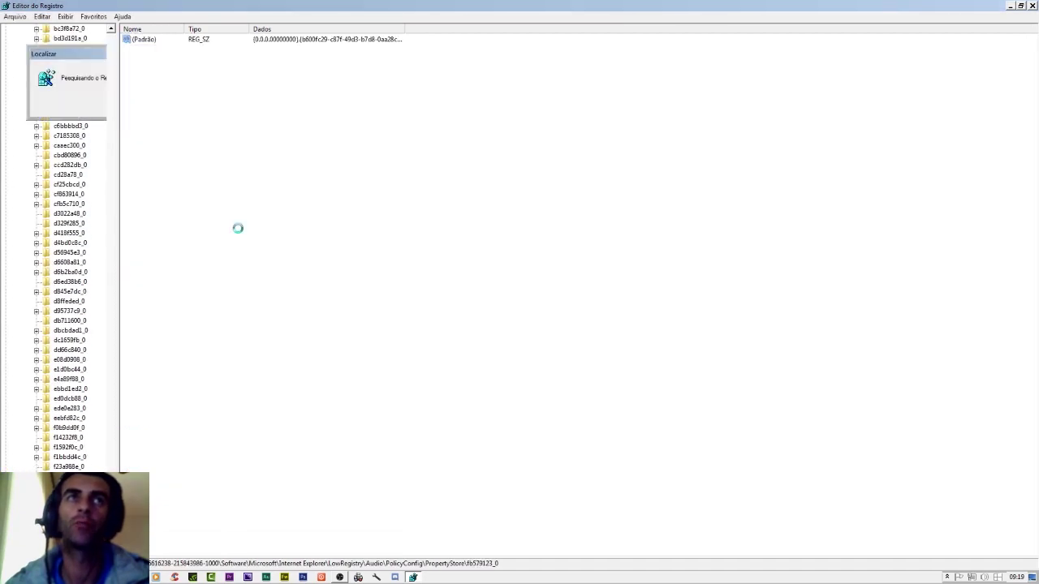
{"action": "key", "text": "F3"}
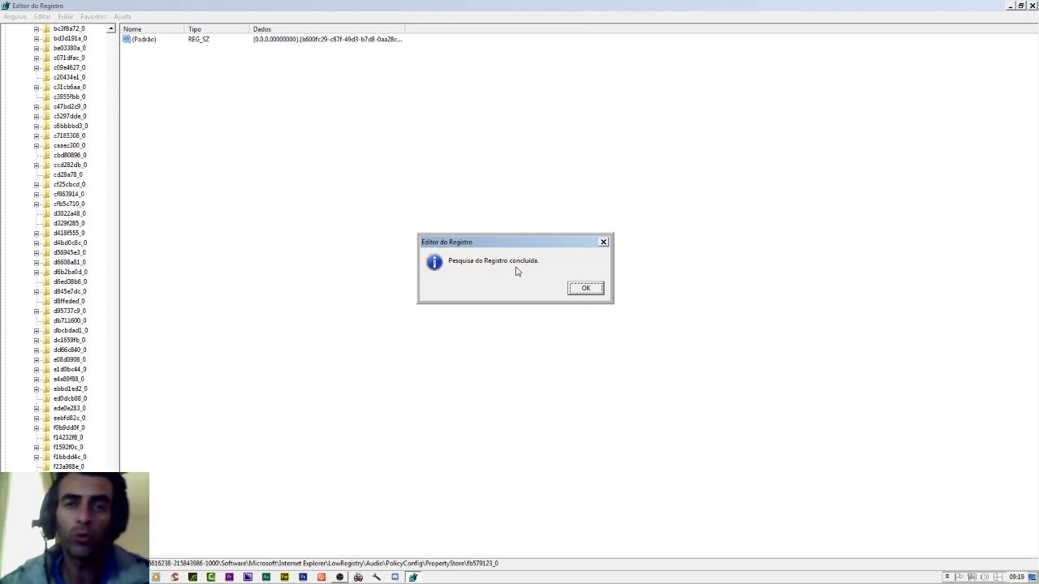
Dismiss the search-complete notice, close Registry Editor, and restore the YouTube browser window.
{"action": "left_click", "coordinate": [602, 291]}
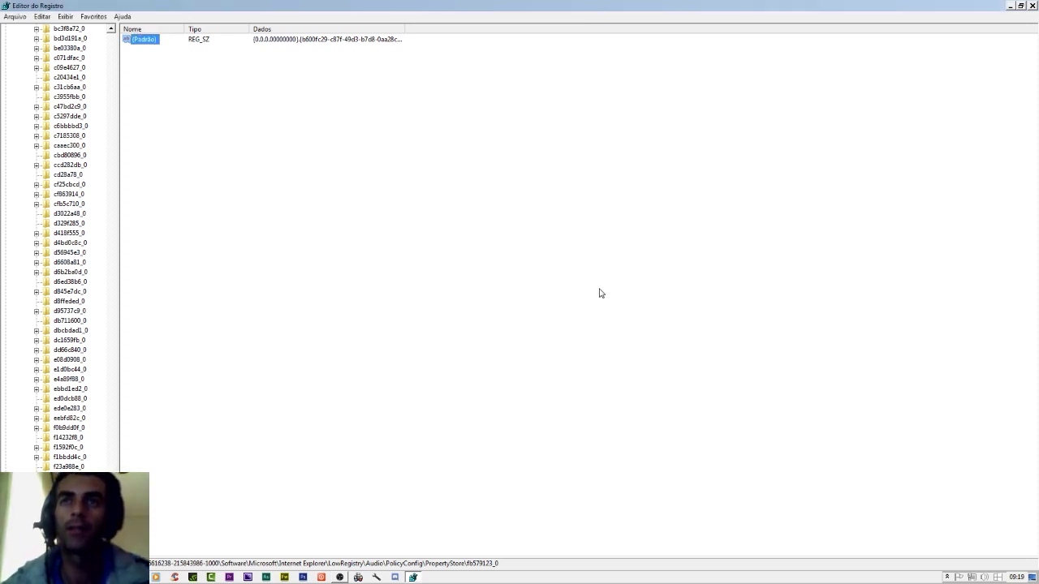
{"action": "left_click", "coordinate": [1031, 8]}
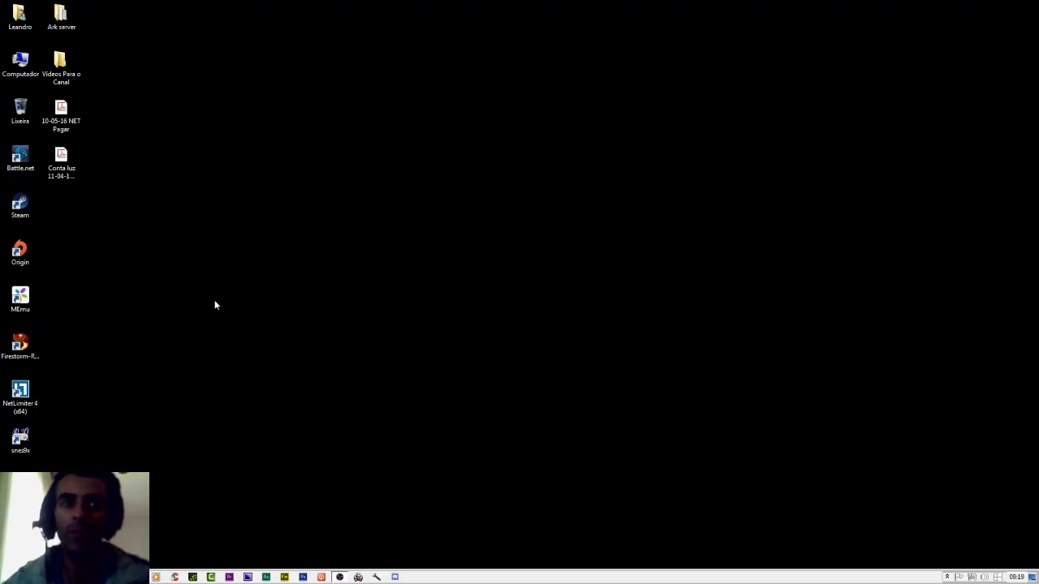
{"action": "left_click", "coordinate": [340, 577]}
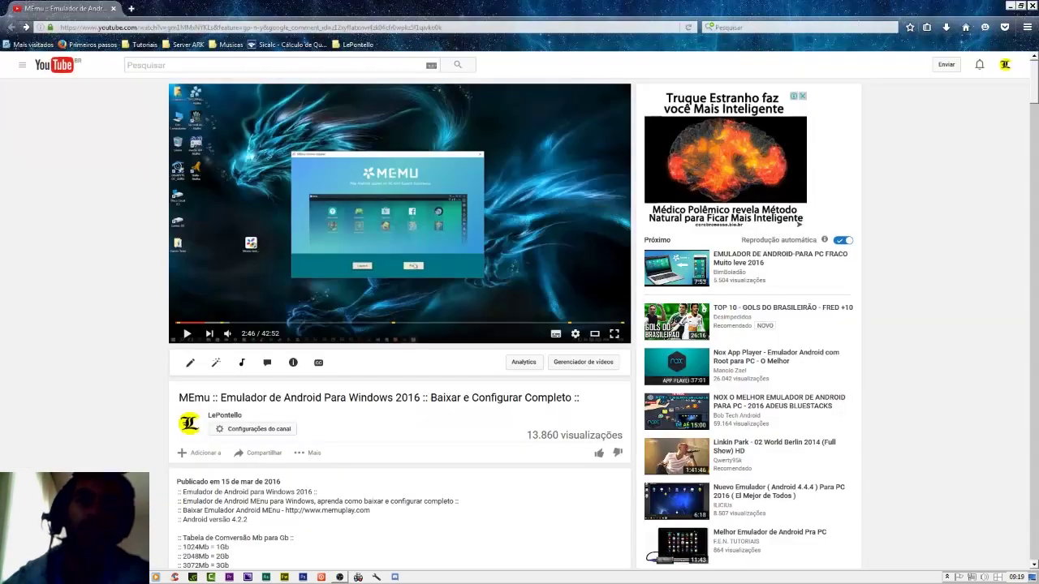
{"action": "scroll", "coordinate": [355, 424], "scroll_direction": "down", "scroll_amount": 3}
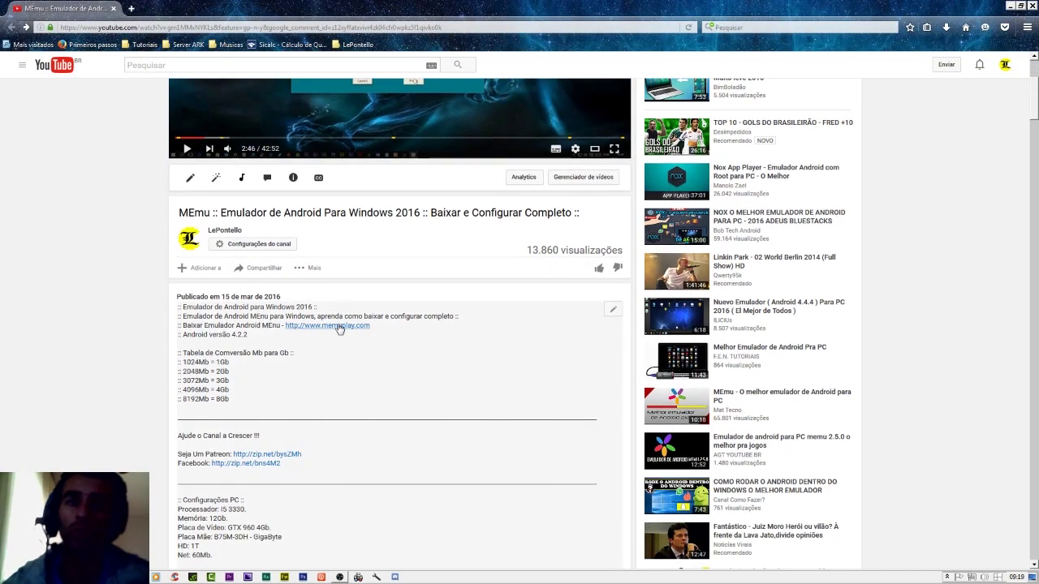
{"action": "left_click", "coordinate": [339, 327]}
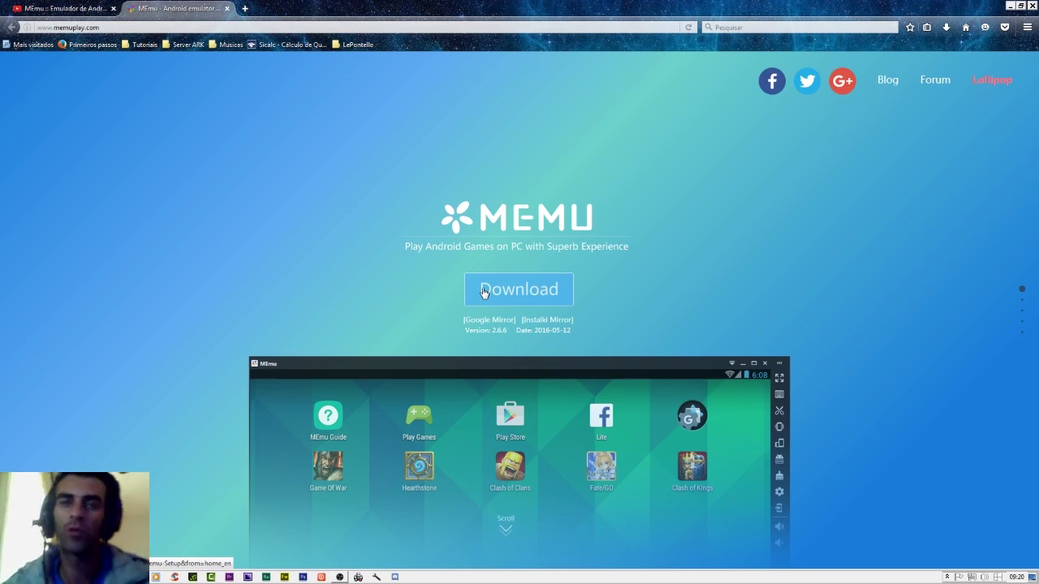
Close the memuplay.com tab and cancel the accidental video description edit.
{"action": "left_click", "coordinate": [228, 9]}
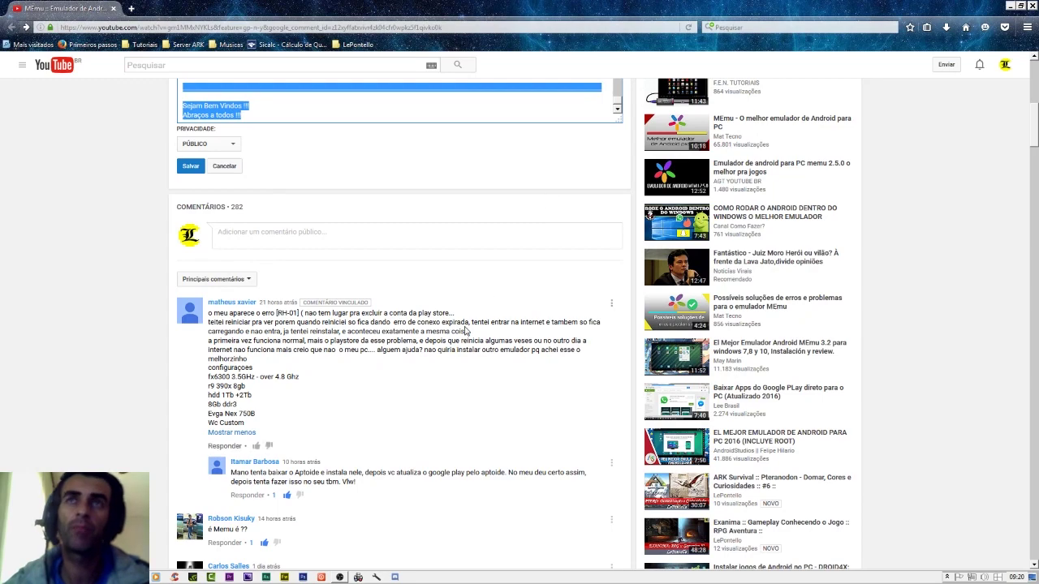
{"action": "scroll", "coordinate": [225, 446], "scroll_direction": "up", "scroll_amount": 5}
{"action": "left_click", "coordinate": [224, 413]}
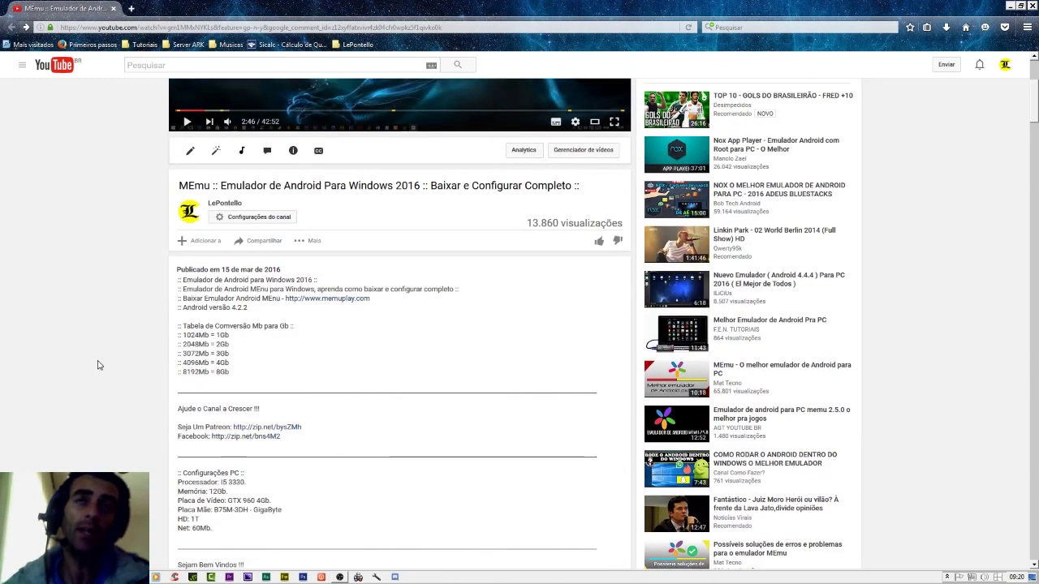
{"action": "scroll", "coordinate": [100, 362], "scroll_direction": "up", "scroll_amount": 3}
{"action": "scroll", "coordinate": [101, 363], "scroll_direction": "up", "scroll_amount": 1}
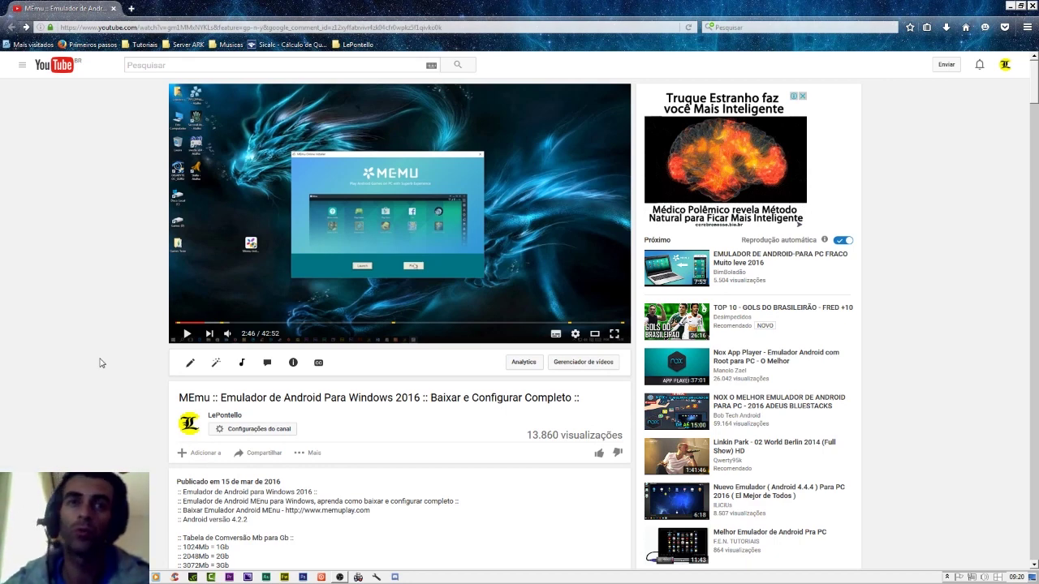
Reopen memuplay.com and follow its Forum link to the XDA MEmu v2.6.6 thread.
{"action": "scroll", "coordinate": [101, 363], "scroll_direction": "down", "scroll_amount": 3}
{"action": "left_click", "coordinate": [317, 388]}
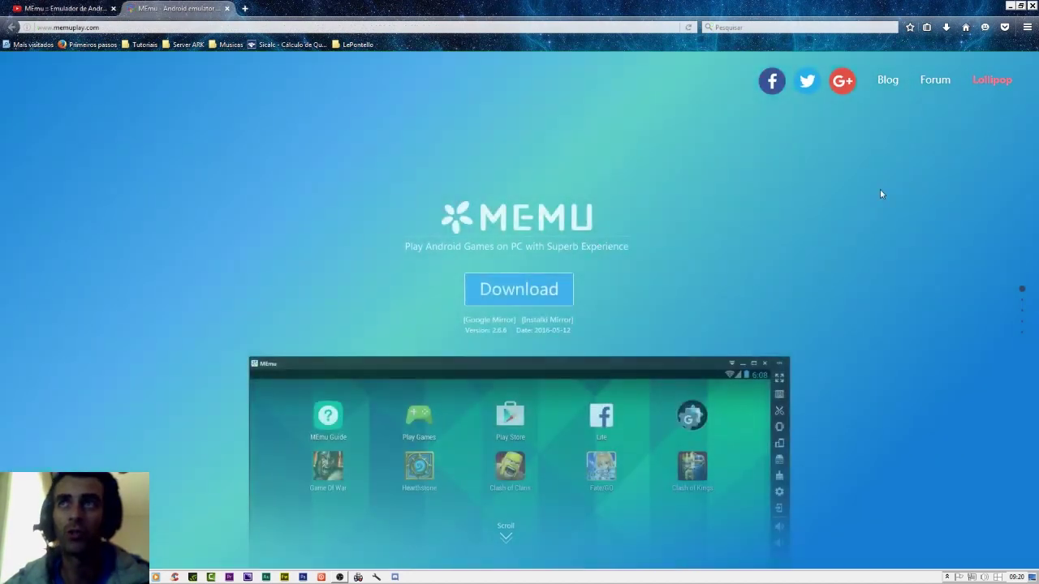
{"action": "left_click", "coordinate": [933, 82]}
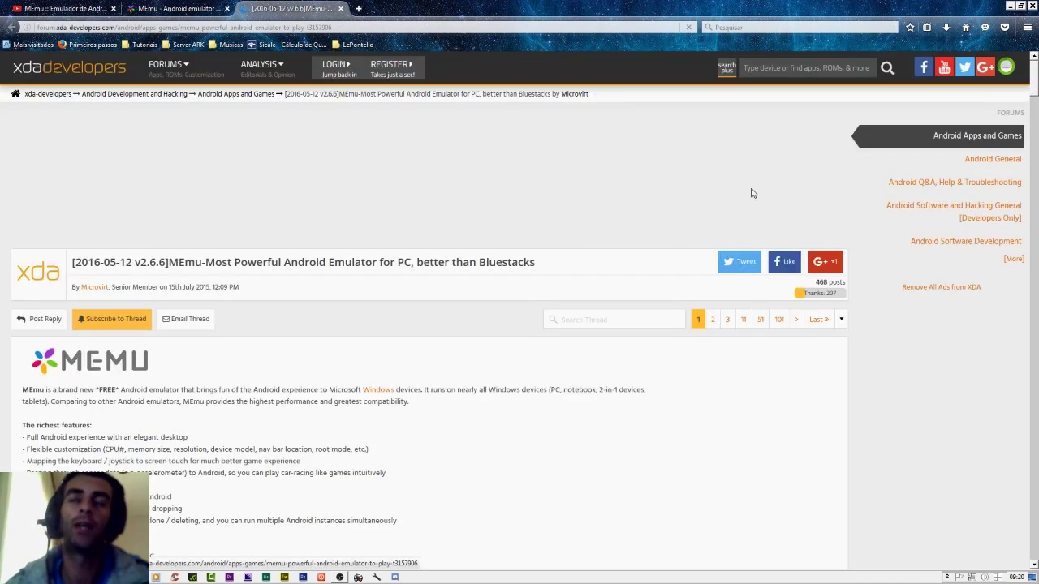
Review the thread's Download Setup Package links, close it, and highlight 'Version: 2.6.6' on memuplay.com.
{"action": "scroll", "coordinate": [384, 332], "scroll_direction": "down", "scroll_amount": 3}
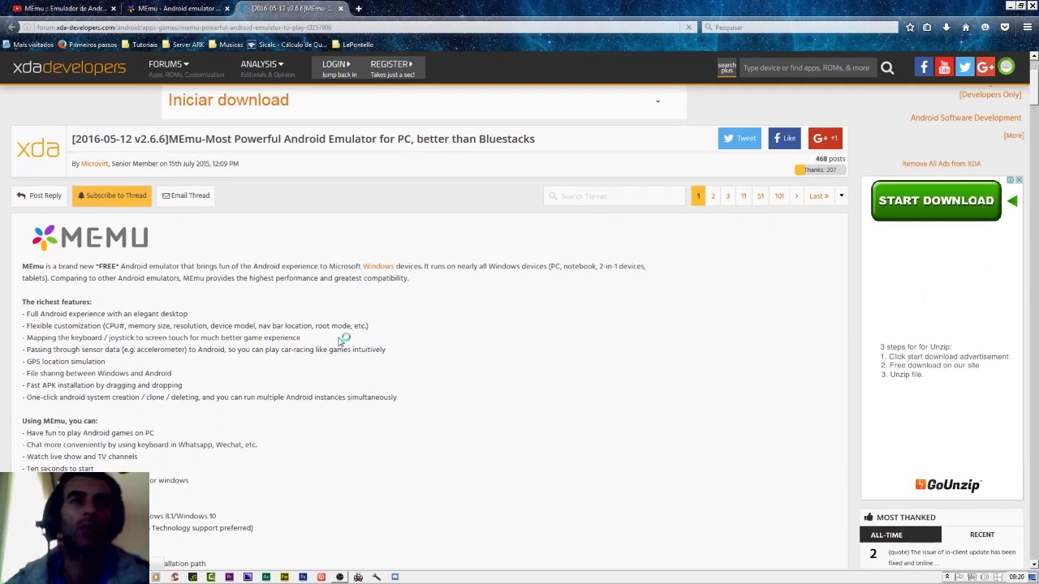
{"action": "scroll", "coordinate": [243, 300], "scroll_direction": "down", "scroll_amount": 8}
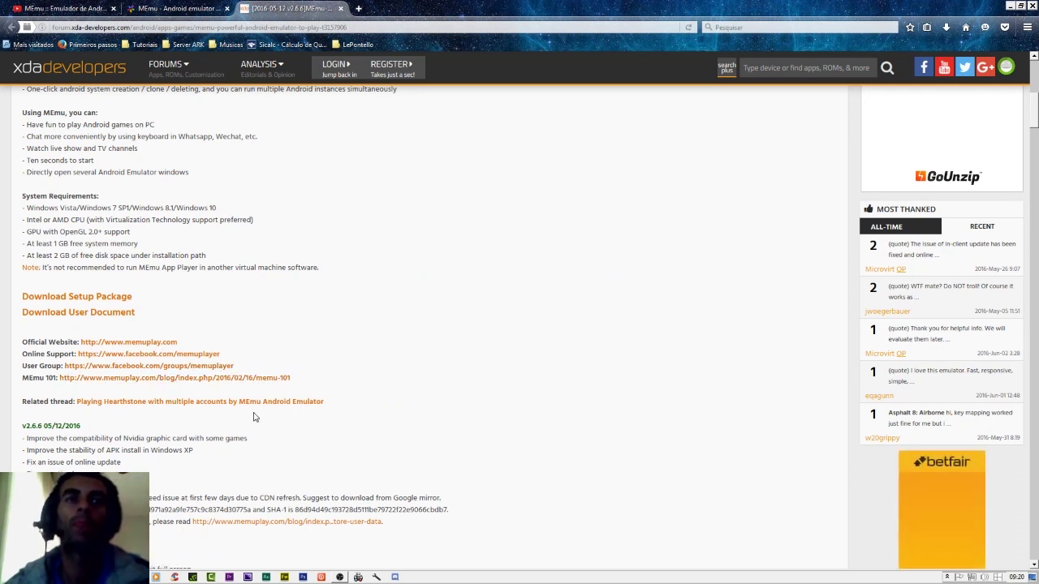
{"action": "scroll", "coordinate": [440, 404], "scroll_direction": "up", "scroll_amount": 10}
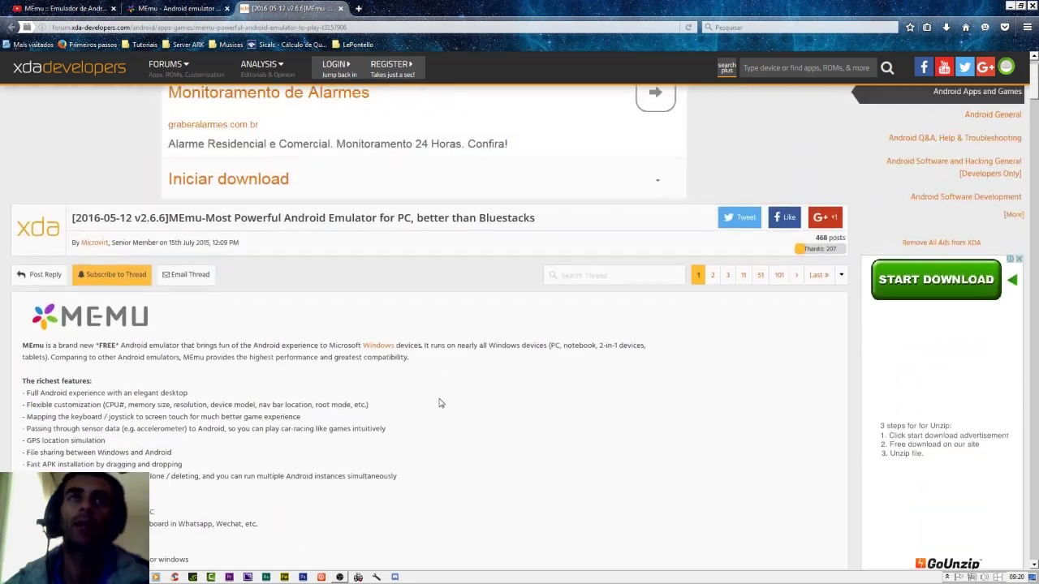
{"action": "left_click", "coordinate": [341, 9]}
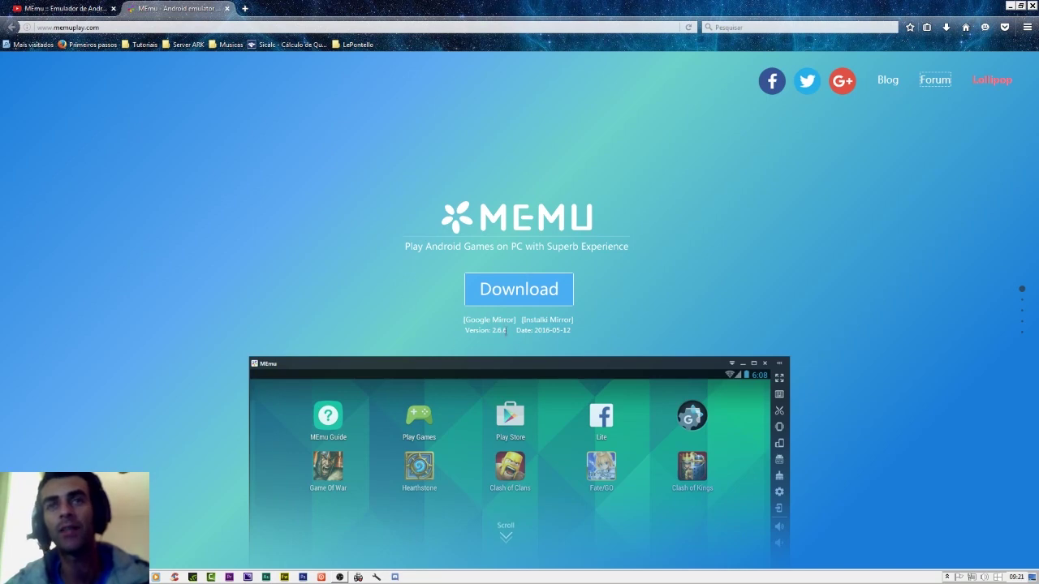
{"action": "left_click_drag", "start_coordinate": [508, 330], "coordinate": [464, 330]}
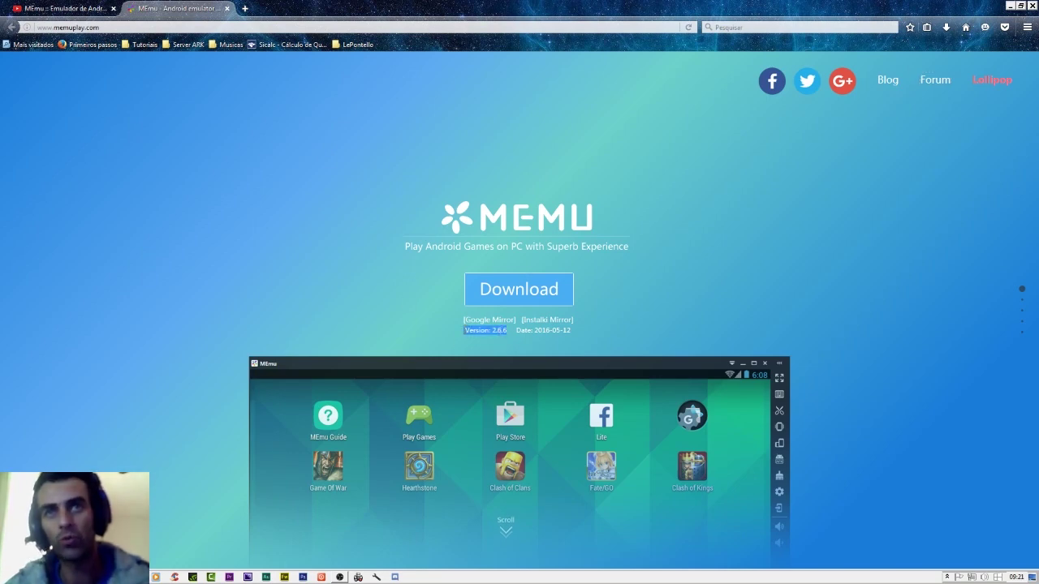